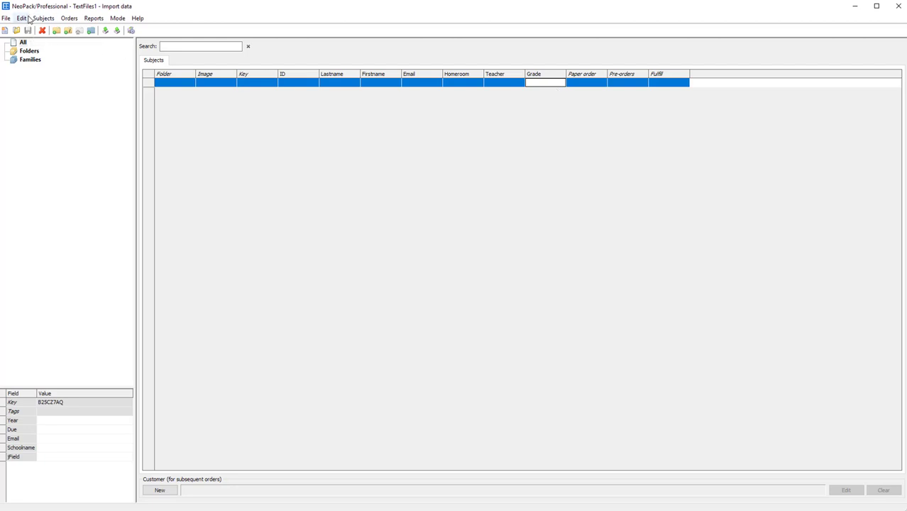
Add a text subject field named Birthdate to the job and set its special type to birthdate.
{"action": "left_click", "coordinate": [22, 18]}
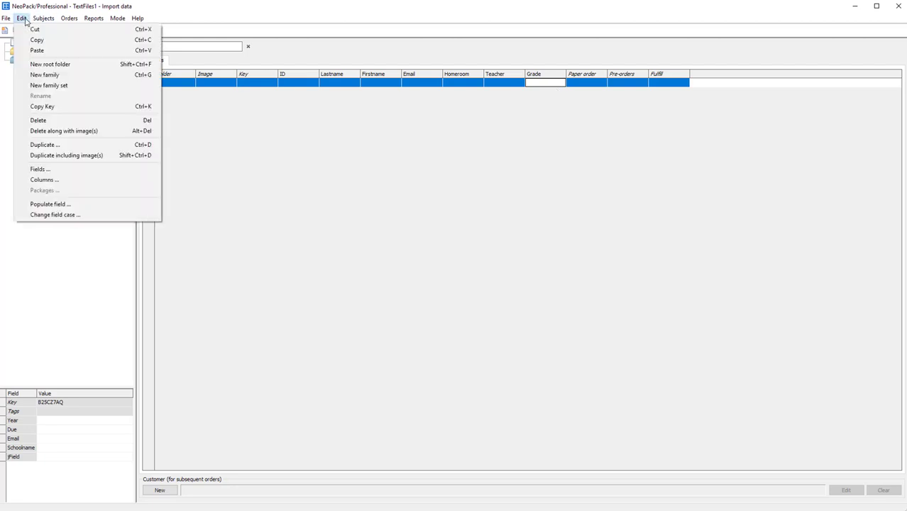
{"action": "left_click", "coordinate": [40, 168]}
{"action": "left_click", "coordinate": [377, 328]}
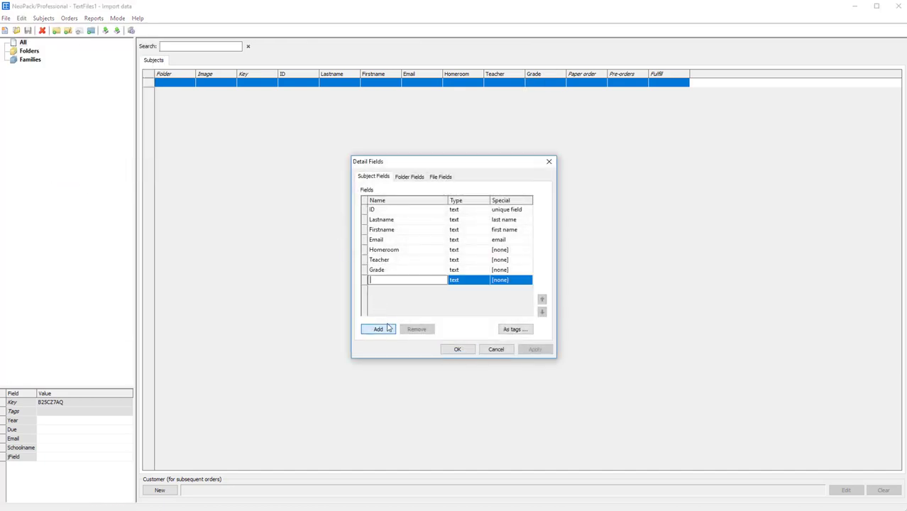
{"action": "type", "text": "Birthdate"}
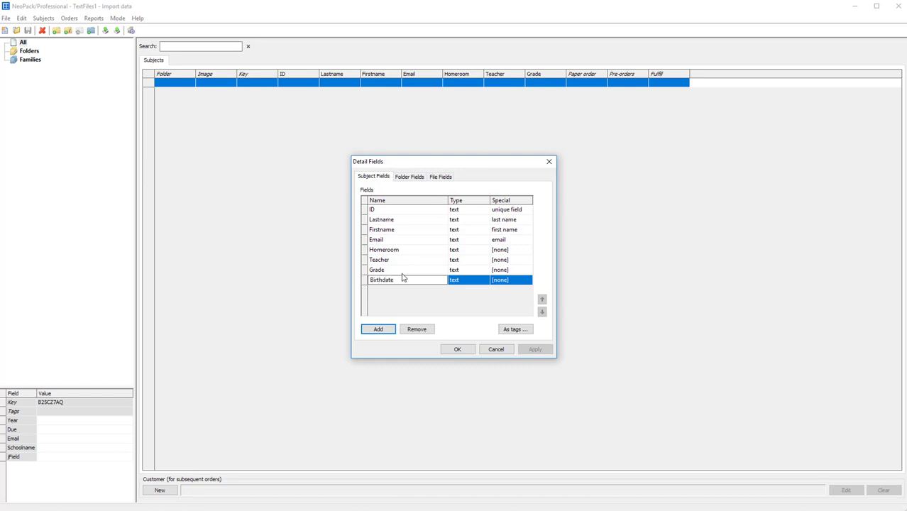
{"action": "left_click", "coordinate": [501, 282]}
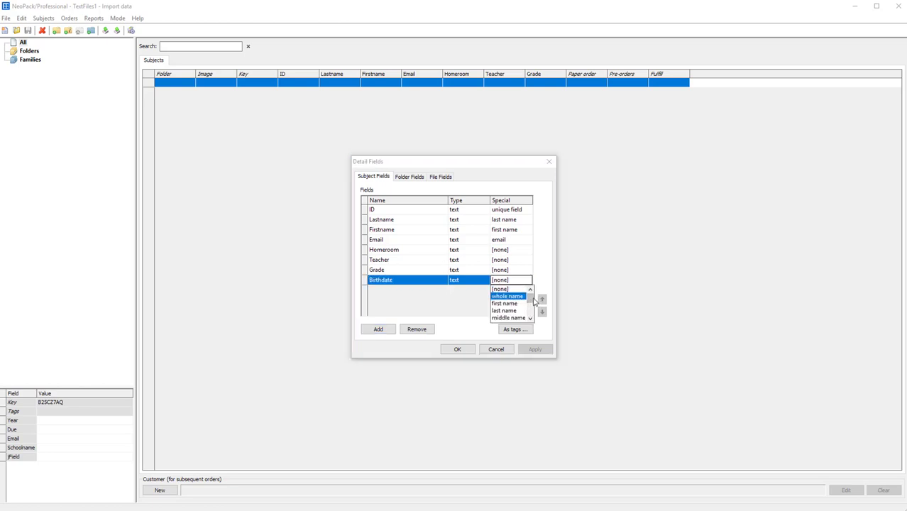
{"action": "mouse_move", "coordinate": [531, 298]}
{"action": "left_mouse_down"}
{"action": "mouse_move", "coordinate": [535, 314]}
{"action": "mouse_move", "coordinate": [534, 307]}
{"action": "left_mouse_up"}
{"action": "left_click", "coordinate": [517, 298]}
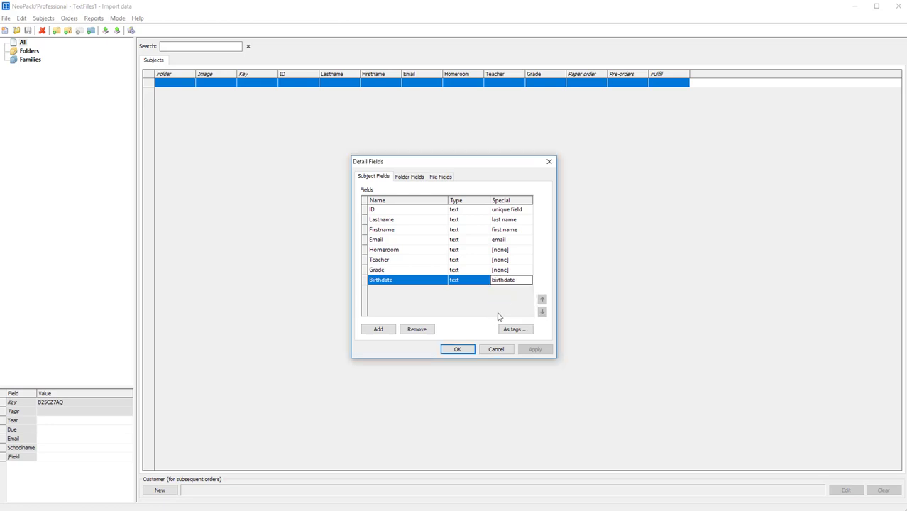
{"action": "left_click", "coordinate": [463, 348]}
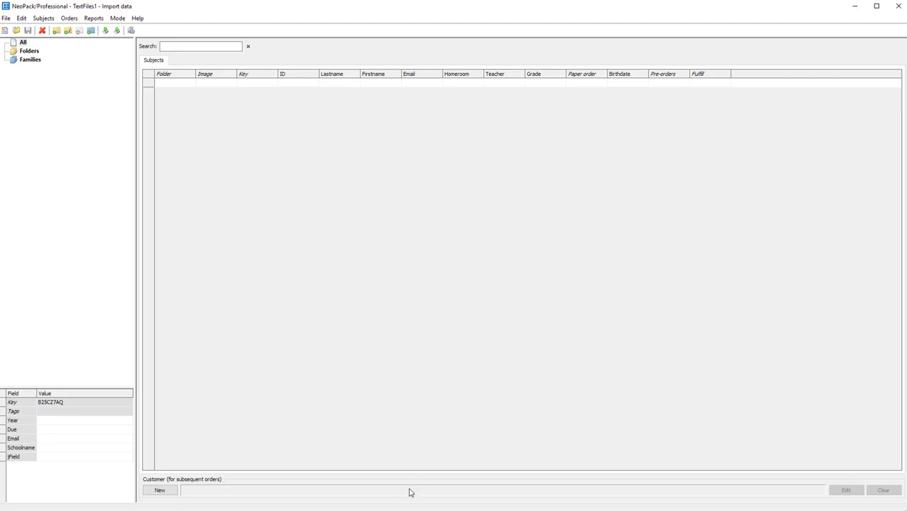
Switch to Timestone Administrator to review the default subject field definitions, then return to the NeoPack job.
{"action": "left_click", "coordinate": [279, 510]}
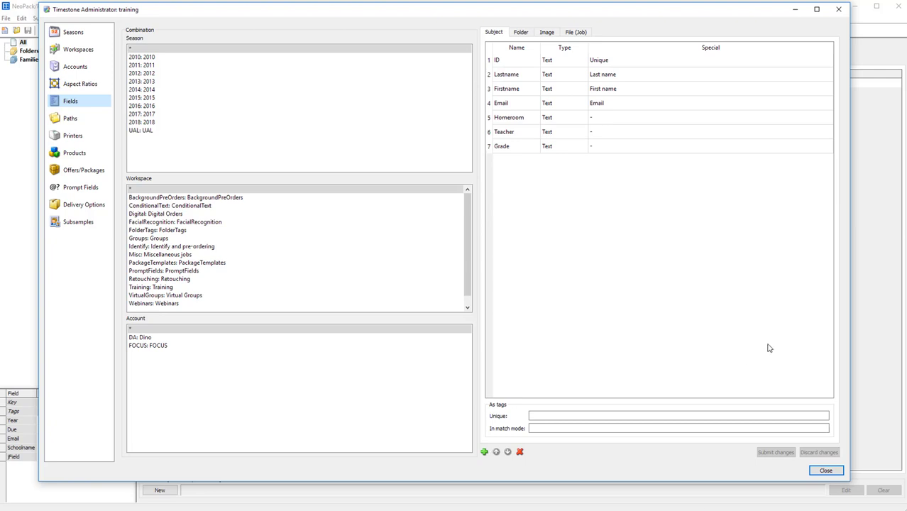
{"action": "left_click", "coordinate": [797, 9]}
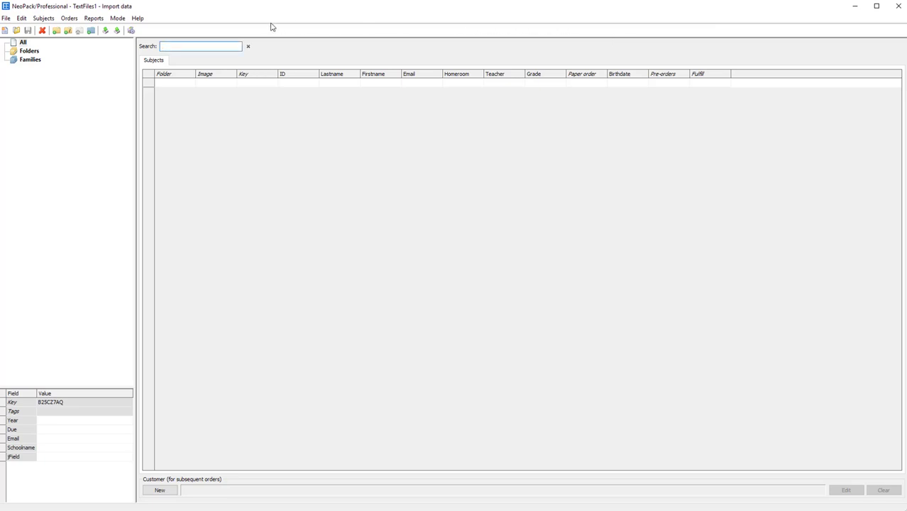
Choose 1names.csv from the TextFiles folder as the subject text file to import and open its import setup.
{"action": "left_click", "coordinate": [43, 17]}
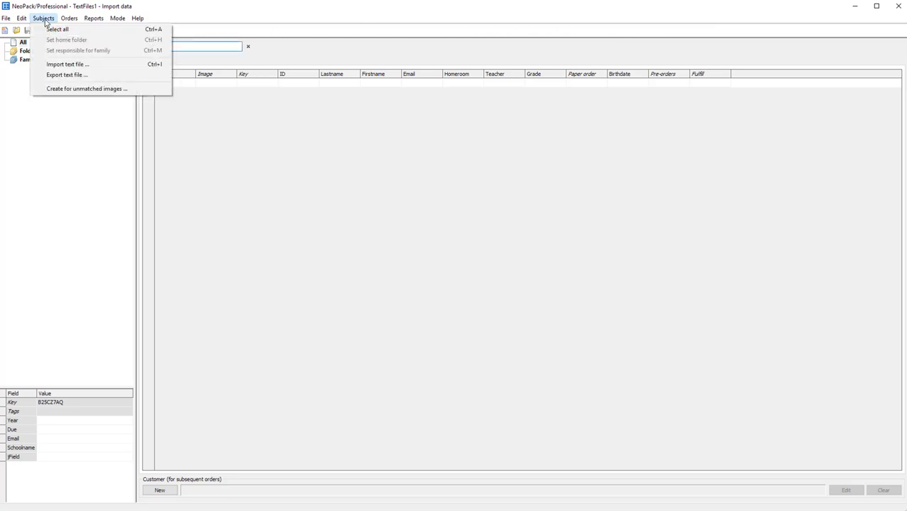
{"action": "left_click", "coordinate": [69, 64]}
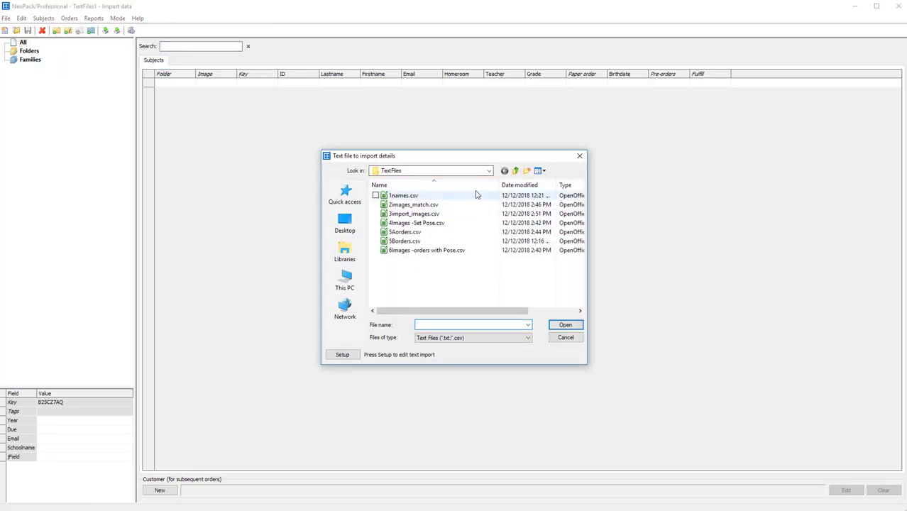
{"action": "left_click", "coordinate": [490, 171]}
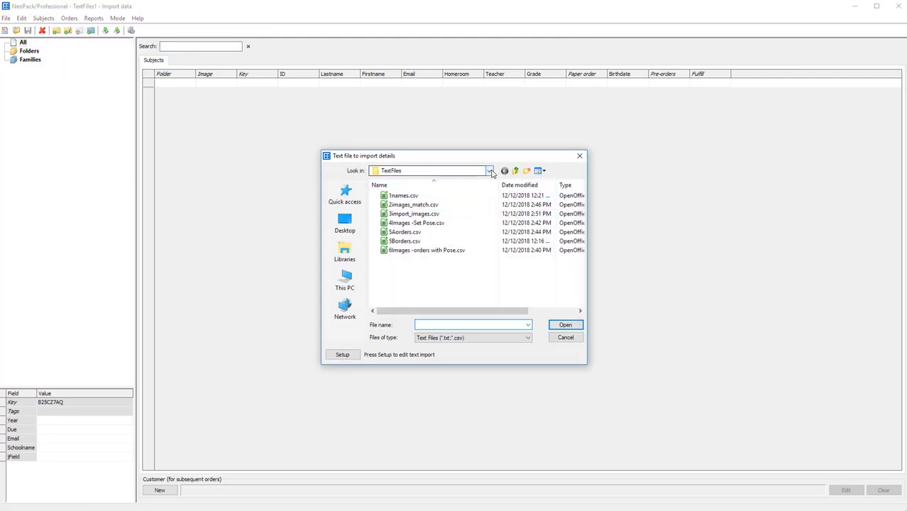
{"action": "left_click", "coordinate": [491, 172]}
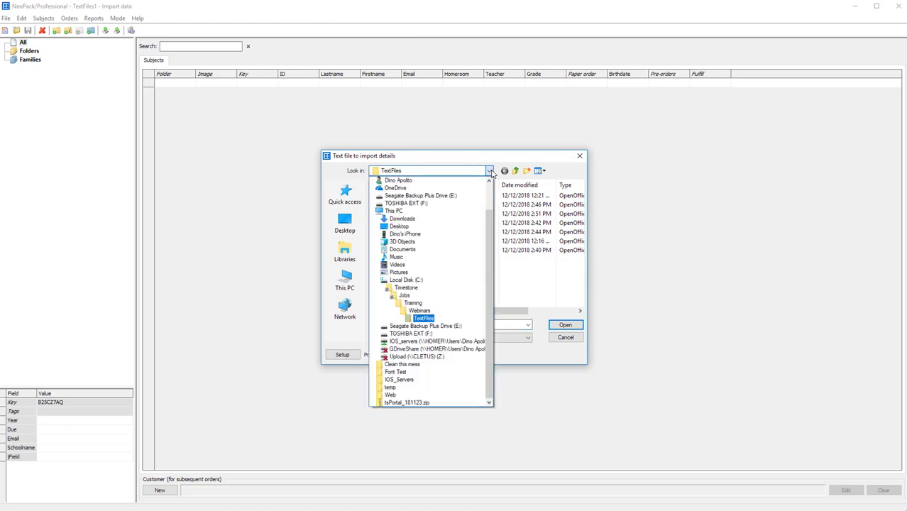
{"action": "left_click", "coordinate": [424, 318]}
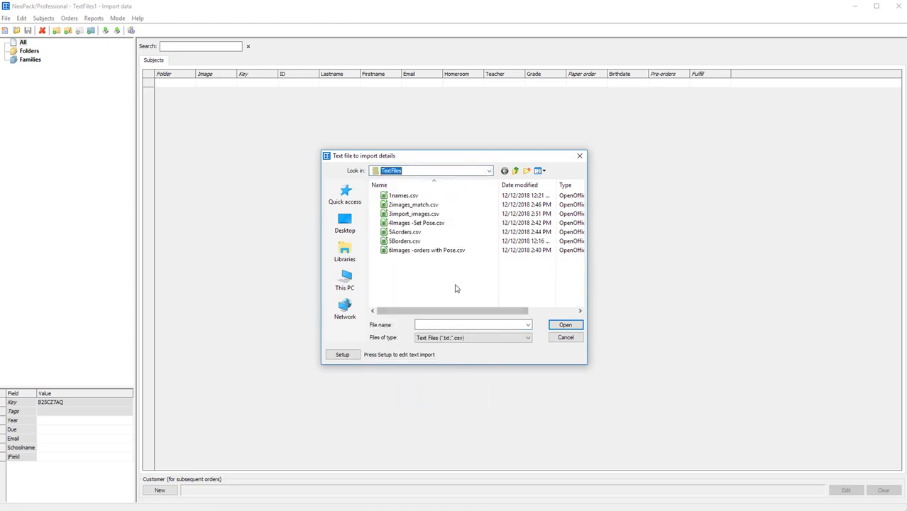
{"action": "left_click", "coordinate": [402, 195]}
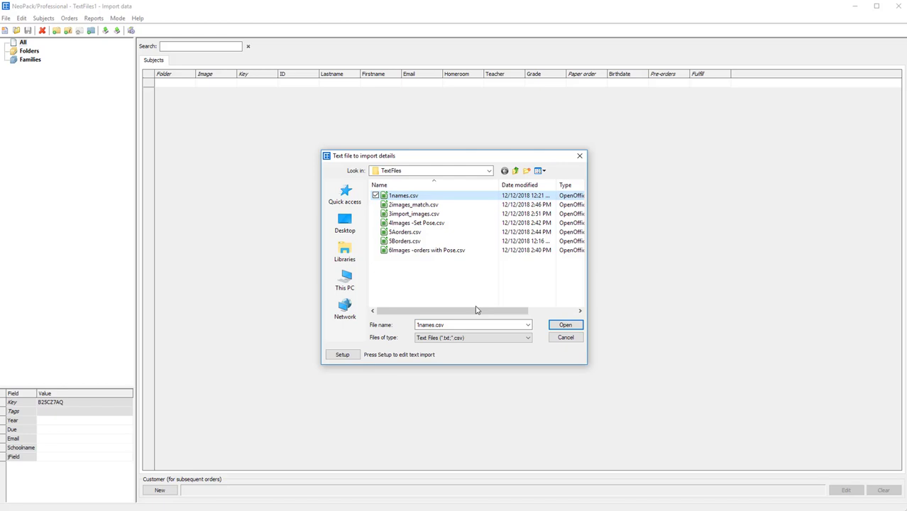
{"action": "left_click", "coordinate": [342, 355]}
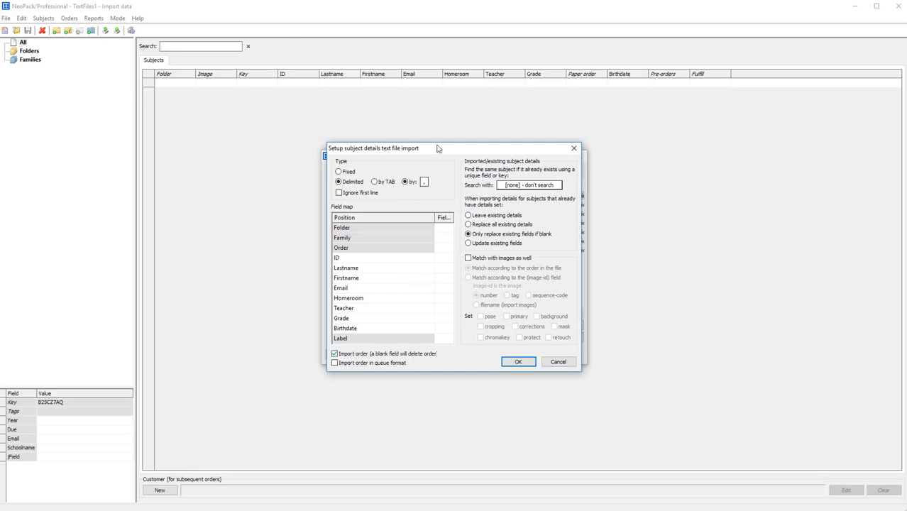
Set the import to ignore the header line of 1names.csv and turn off importing orders.
{"action": "left_click_drag", "start_coordinate": [435, 144], "coordinate": [425, 140]}
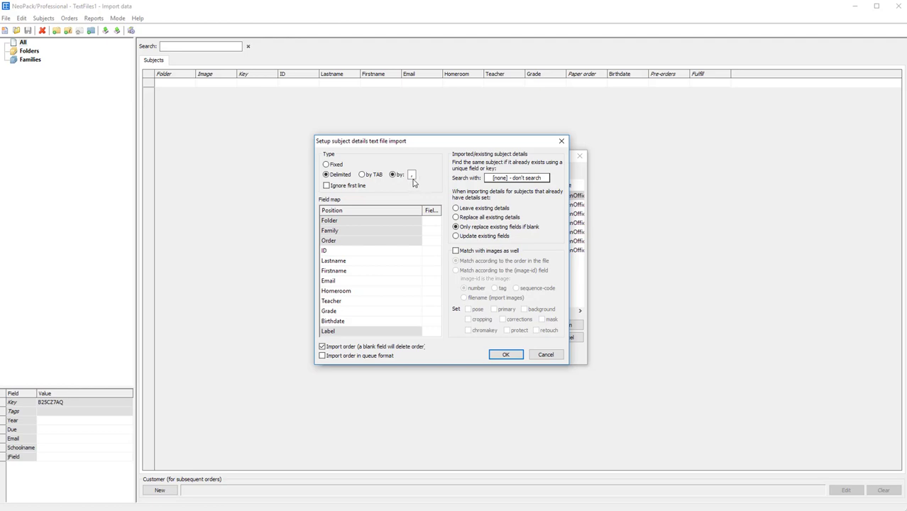
{"action": "left_click", "coordinate": [415, 177]}
{"action": "left_click", "coordinate": [327, 186]}
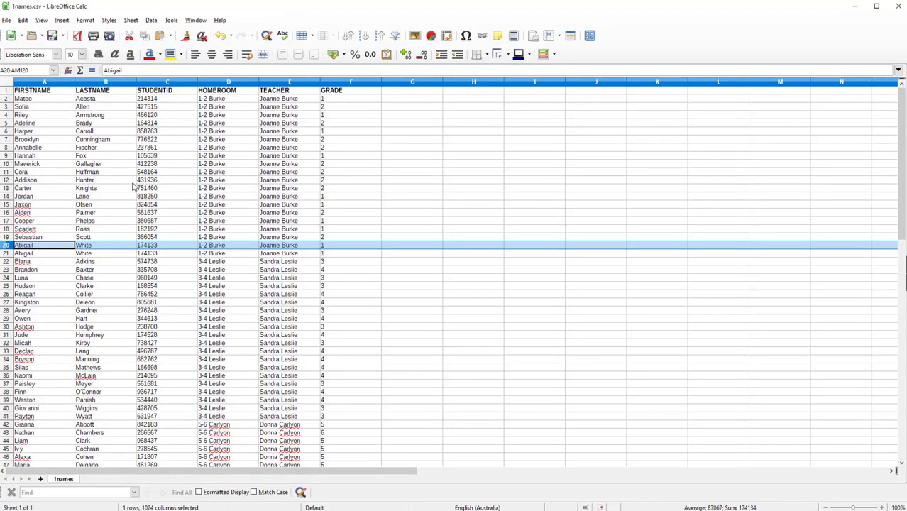
{"action": "left_click", "coordinate": [7, 90]}
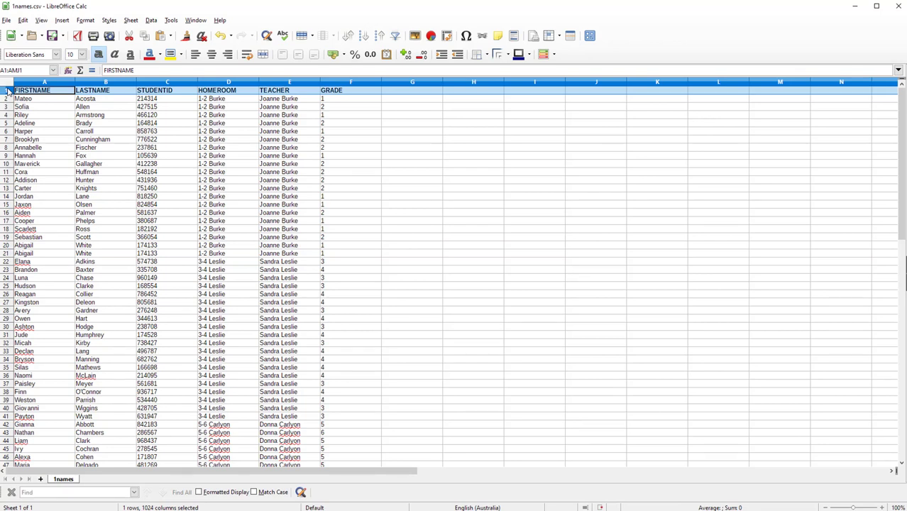
{"action": "left_click", "coordinate": [856, 7]}
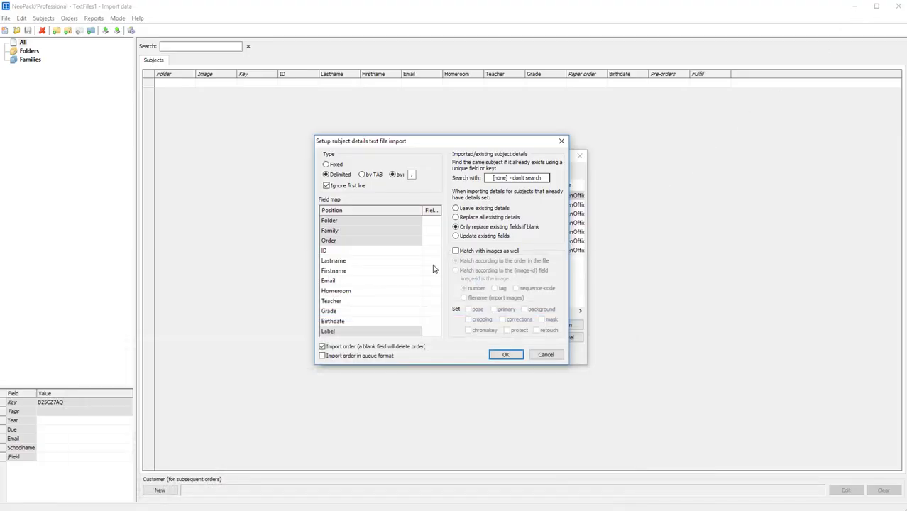
{"action": "left_click", "coordinate": [335, 346]}
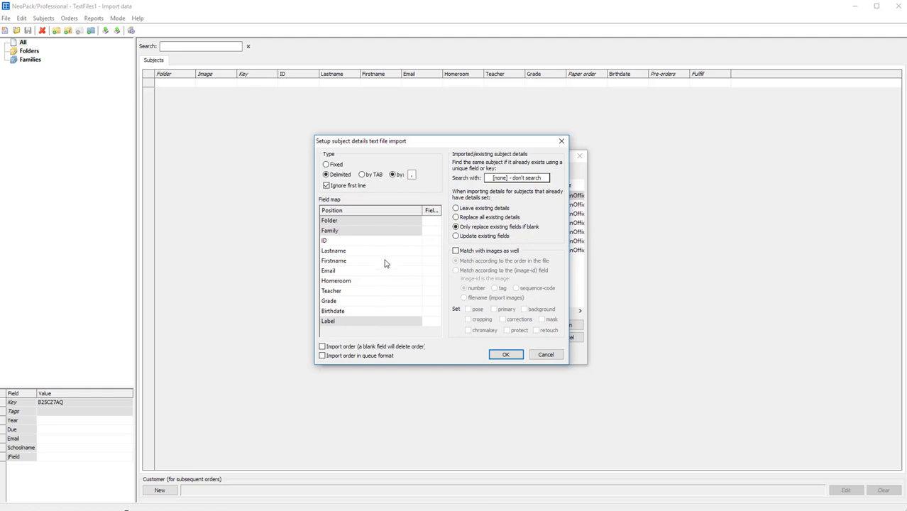
Map the Folder position to field 4, the HOMEROOM column of the text file.
{"action": "left_click", "coordinate": [401, 222]}
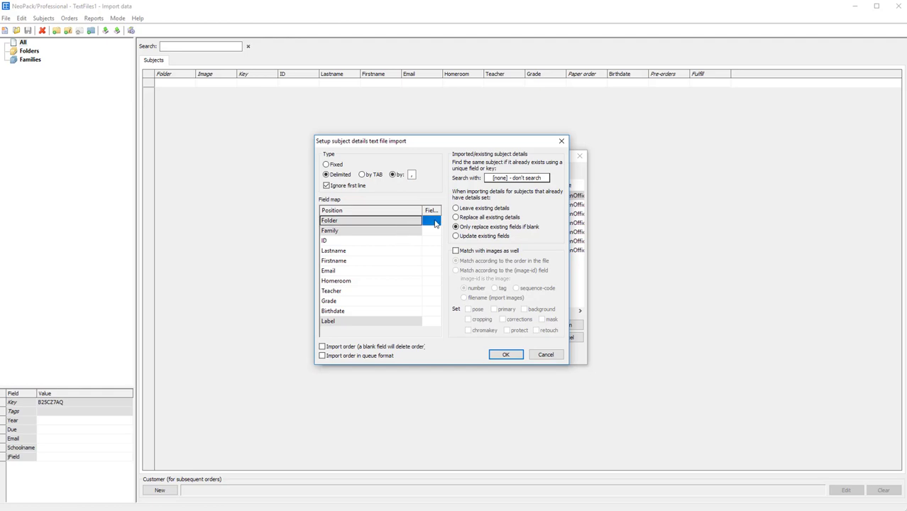
{"action": "left_click", "coordinate": [435, 223]}
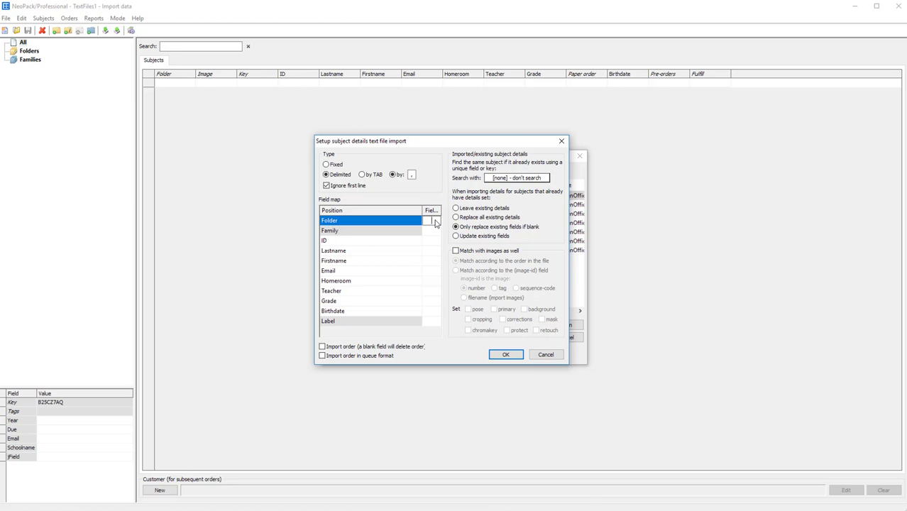
{"action": "key", "text": "alt+Tab"}
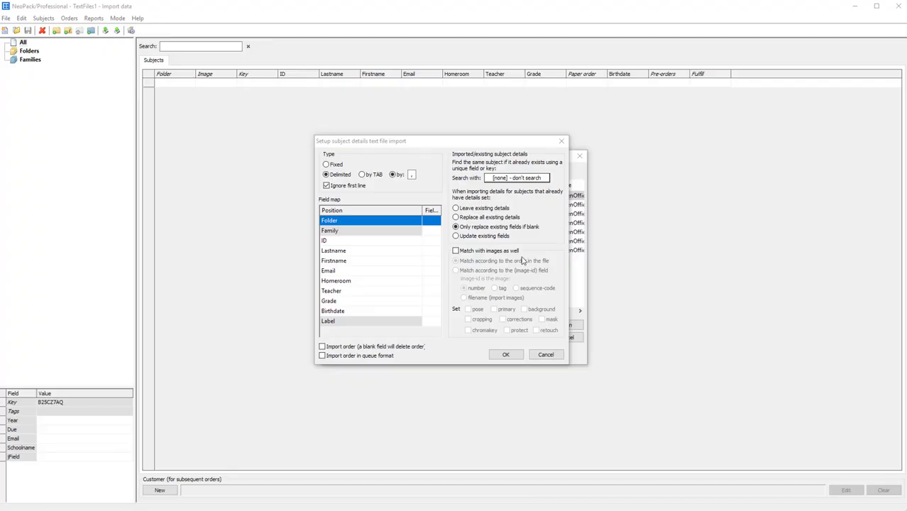
{"action": "left_click", "coordinate": [439, 222]}
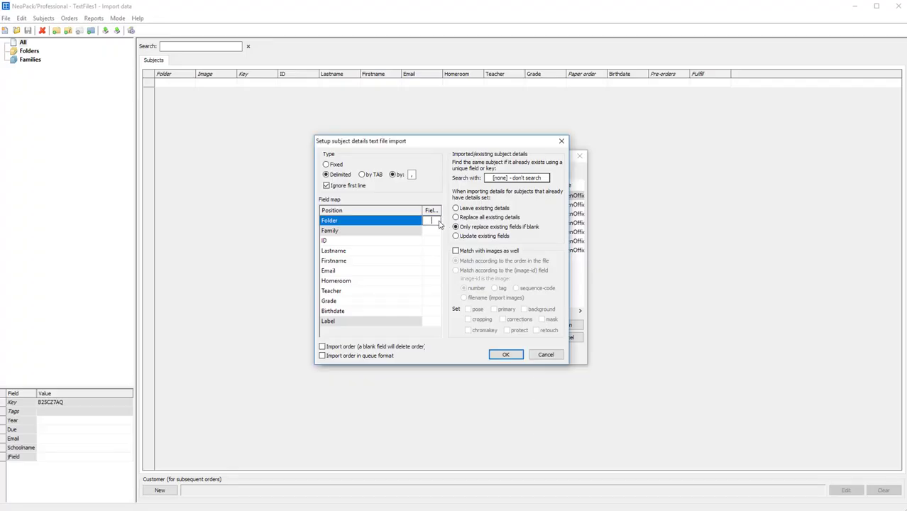
Map Firstname to field 1, Lastname to field 2 and ID to field 3 in the import field map.
{"action": "left_click", "coordinate": [430, 261]}
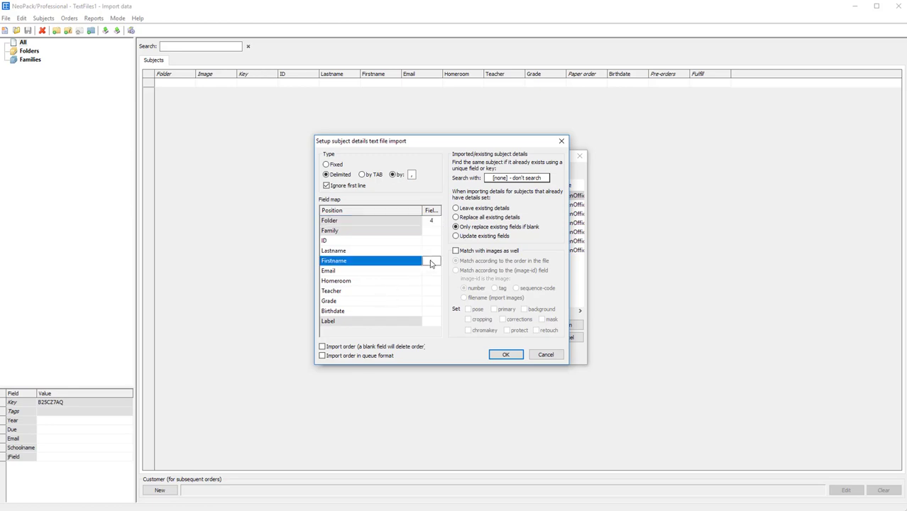
{"action": "type", "text": "1"}
{"action": "left_click", "coordinate": [434, 252]}
{"action": "type", "text": "2"}
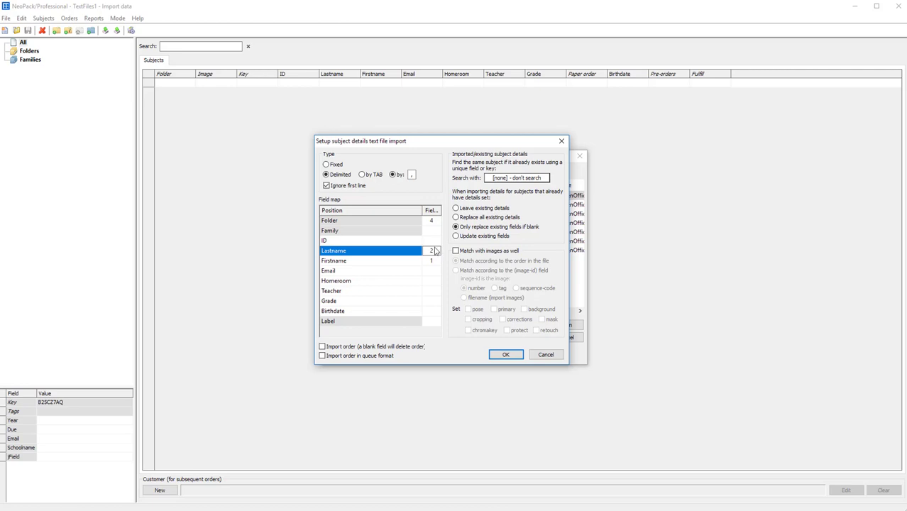
{"action": "left_click", "coordinate": [436, 242]}
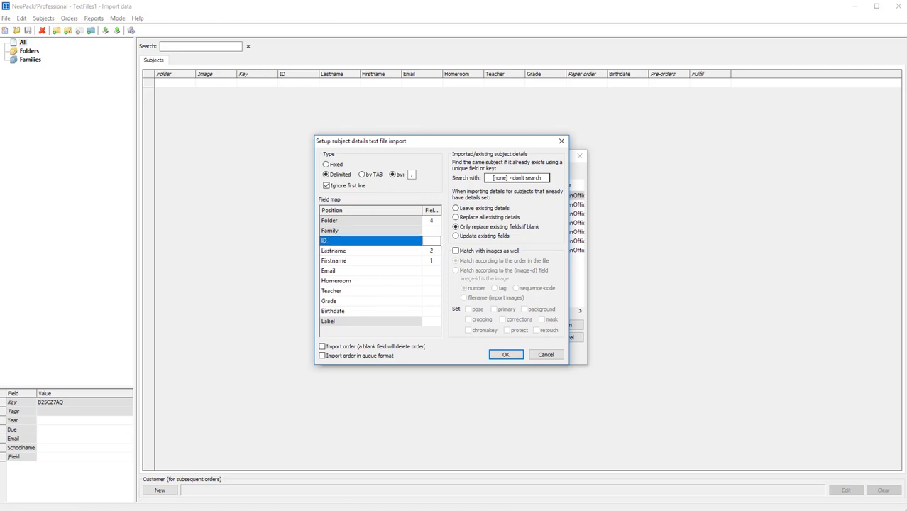
{"action": "type", "text": "3"}
Map Homeroom to field 4, Teacher to field 5 and Grade to field 6, checking against the columns in 1names.csv.
{"action": "left_click", "coordinate": [432, 282]}
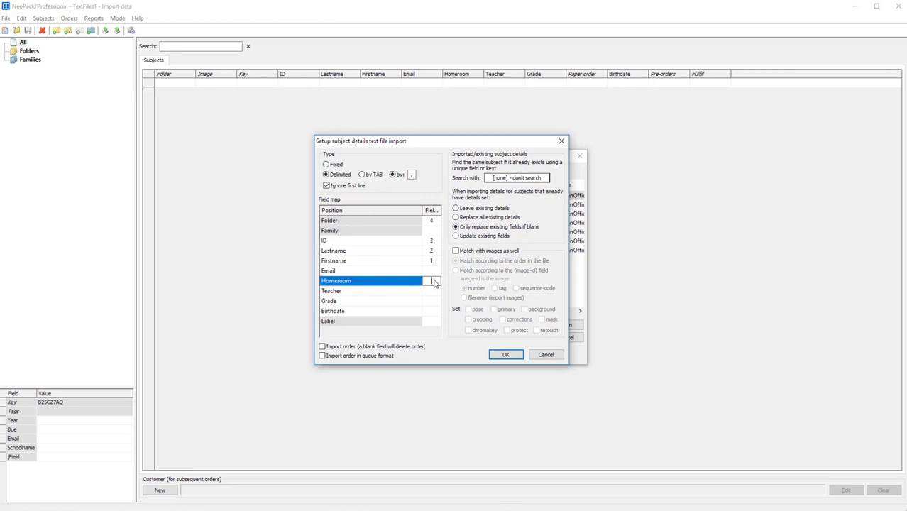
{"action": "type", "text": "4"}
{"action": "key", "text": "alt+Tab"}
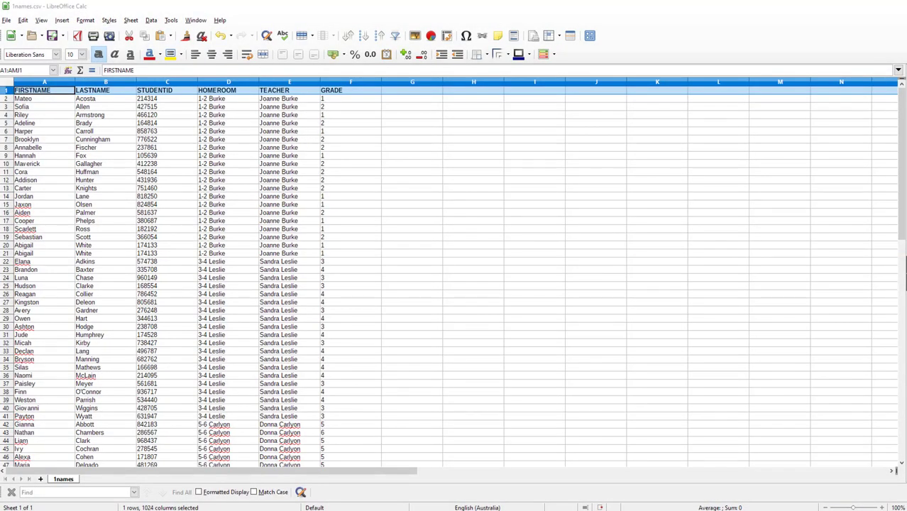
{"action": "key", "text": "alt+Tab"}
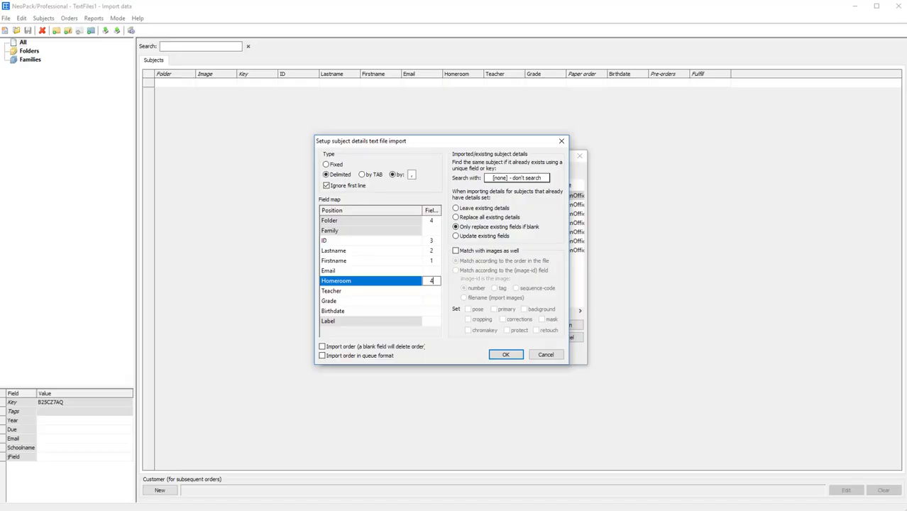
{"action": "left_click", "coordinate": [435, 291]}
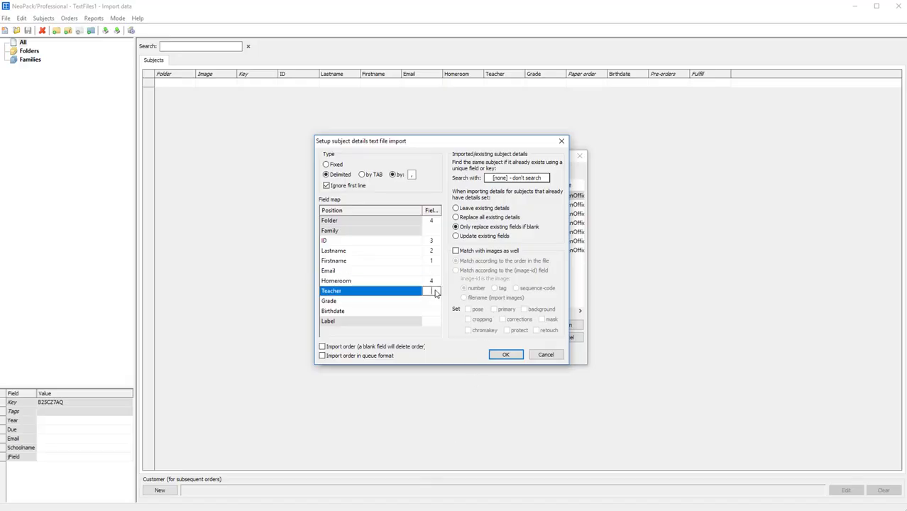
{"action": "type", "text": "5"}
{"action": "left_click", "coordinate": [431, 302]}
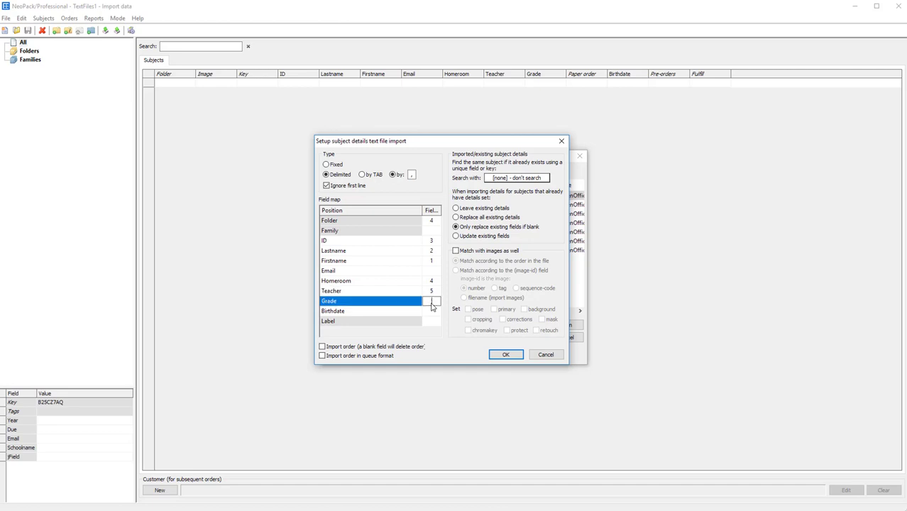
{"action": "type", "text": "6"}
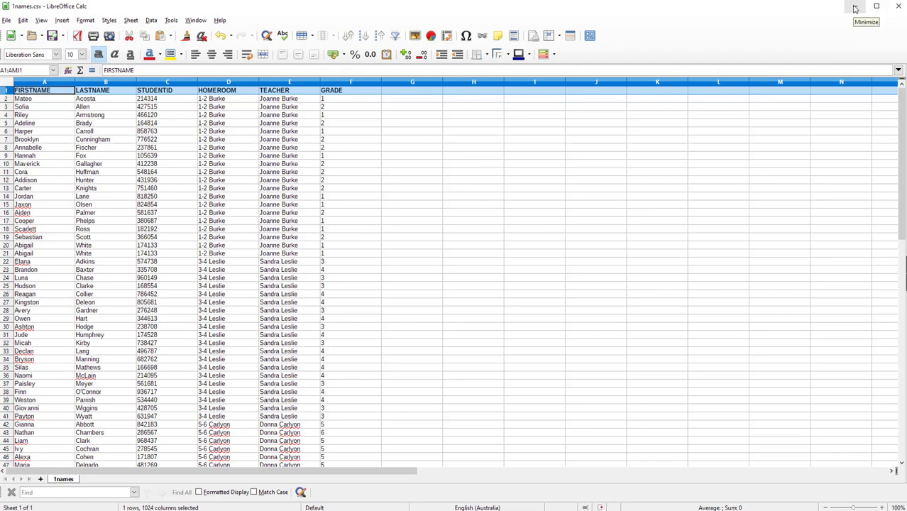
{"action": "left_click", "coordinate": [855, 9]}
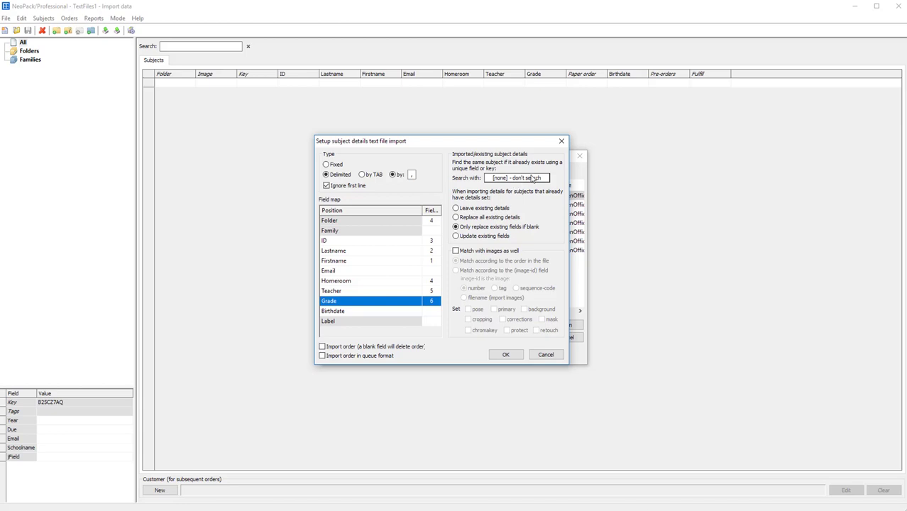
Set the import to find existing subjects by ID, accept the setup and import 1names.csv.
{"action": "left_click", "coordinate": [530, 182]}
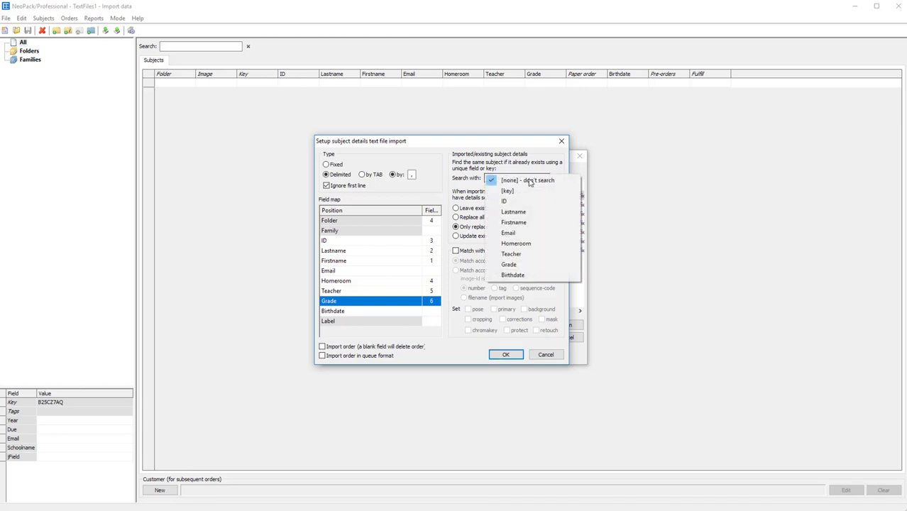
{"action": "left_click", "coordinate": [501, 202]}
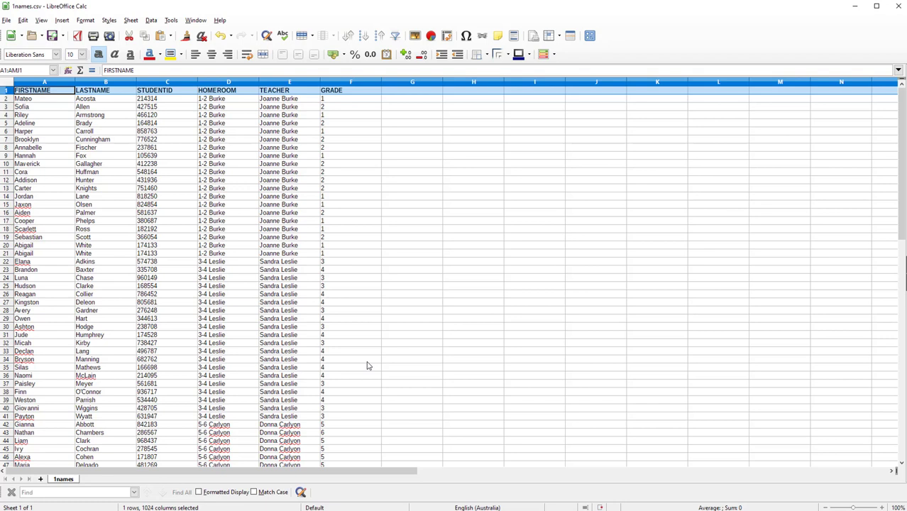
{"action": "left_click", "coordinate": [856, 6]}
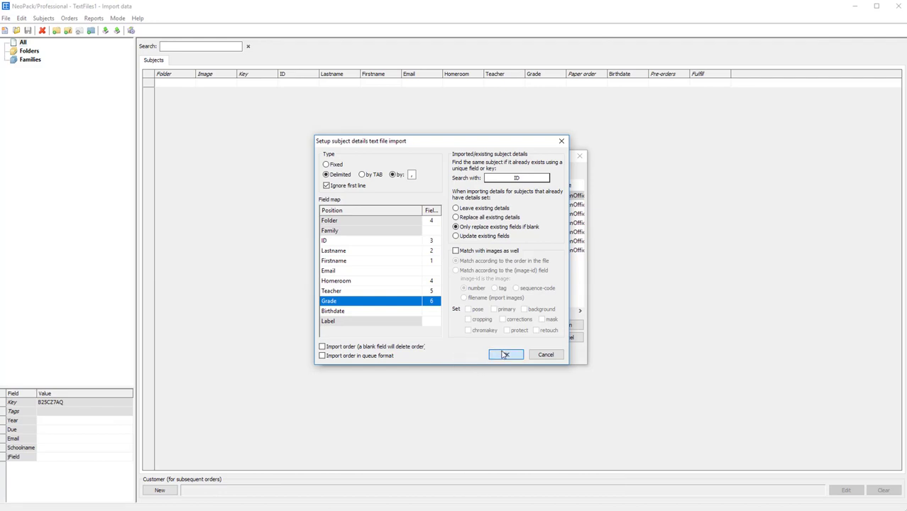
{"action": "left_click", "coordinate": [505, 354]}
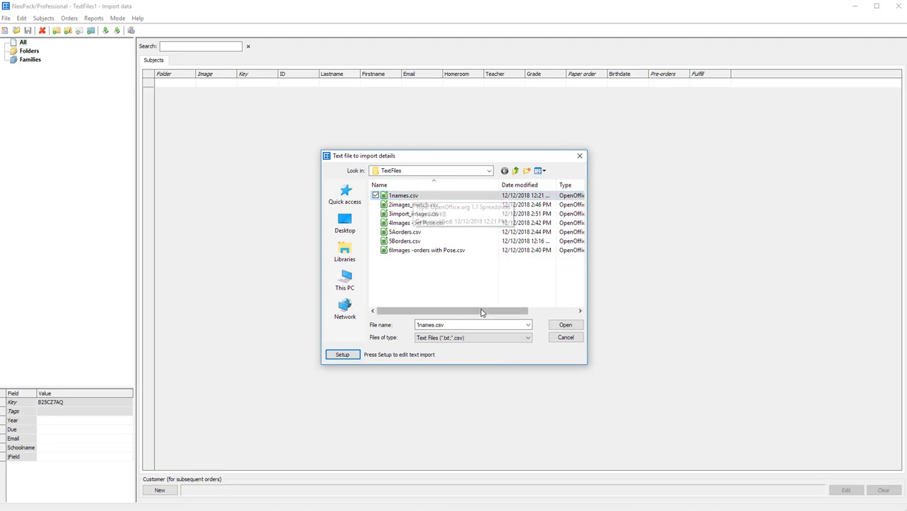
{"action": "left_click", "coordinate": [565, 325]}
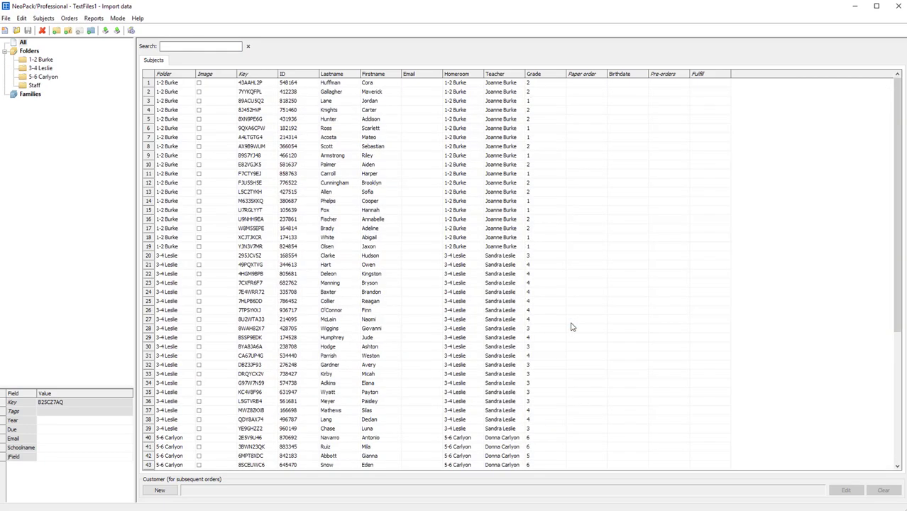
Review the imported subjects in each homeroom folder and in the Staff folder.
{"action": "left_click", "coordinate": [44, 62]}
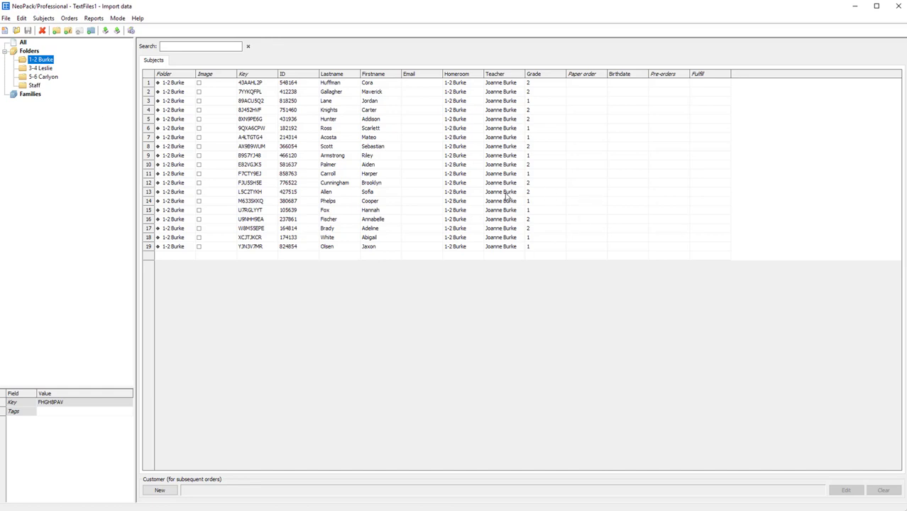
{"action": "left_click", "coordinate": [47, 68]}
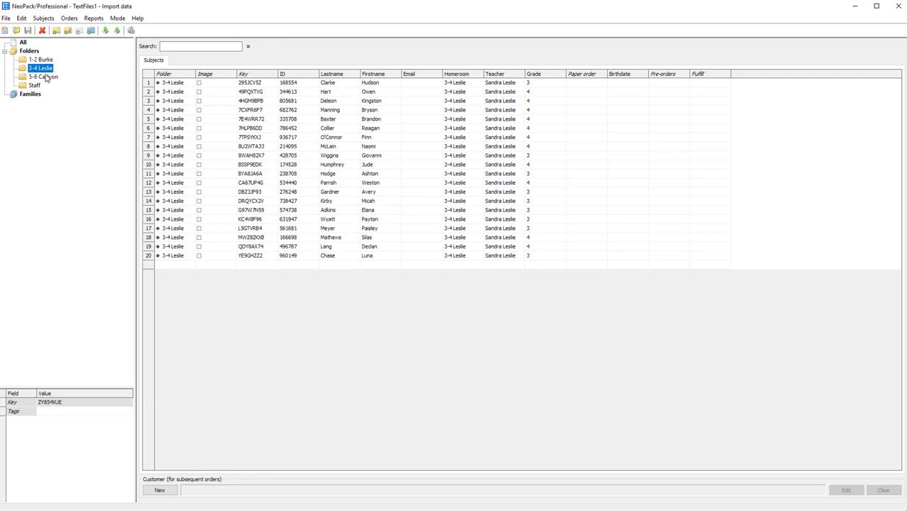
{"action": "left_click", "coordinate": [46, 76]}
{"action": "left_click", "coordinate": [35, 86]}
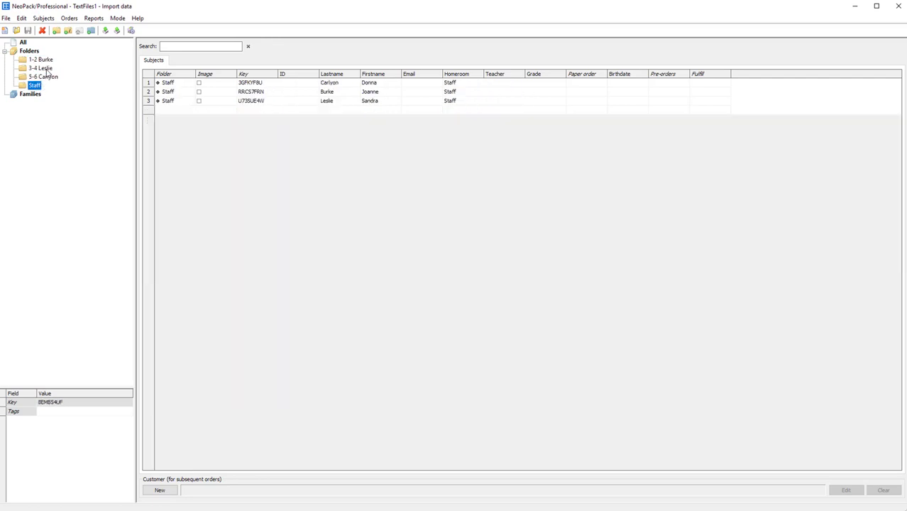
{"action": "left_click", "coordinate": [46, 61]}
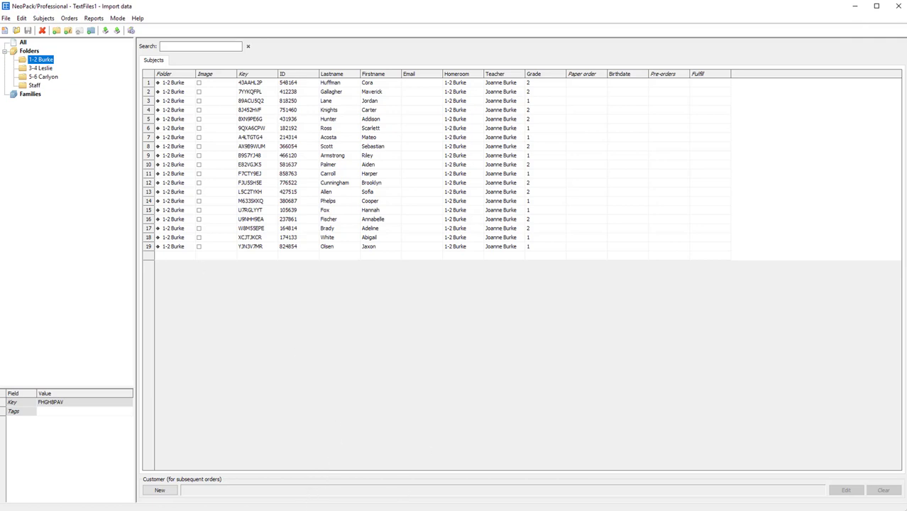
Open the job TextFiles2 - Match to images and show all of its subjects.
{"action": "left_click", "coordinate": [17, 31]}
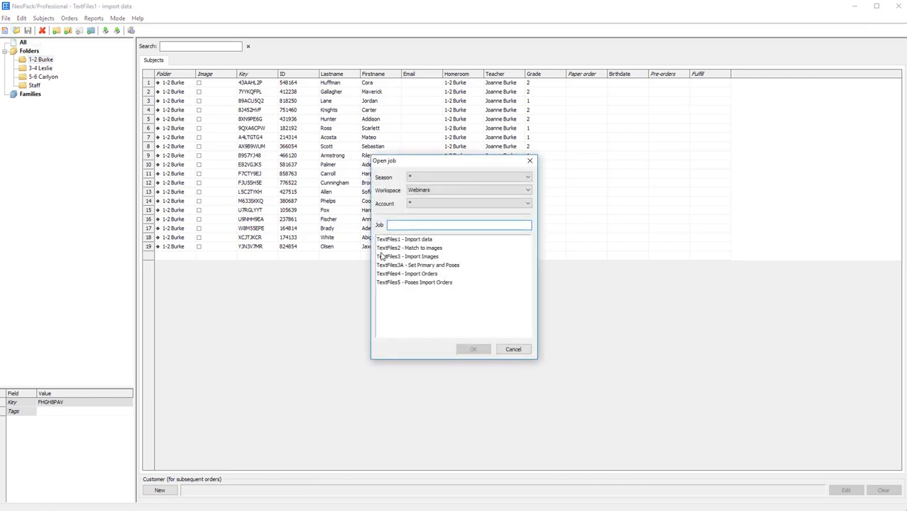
{"action": "double_click", "coordinate": [403, 249]}
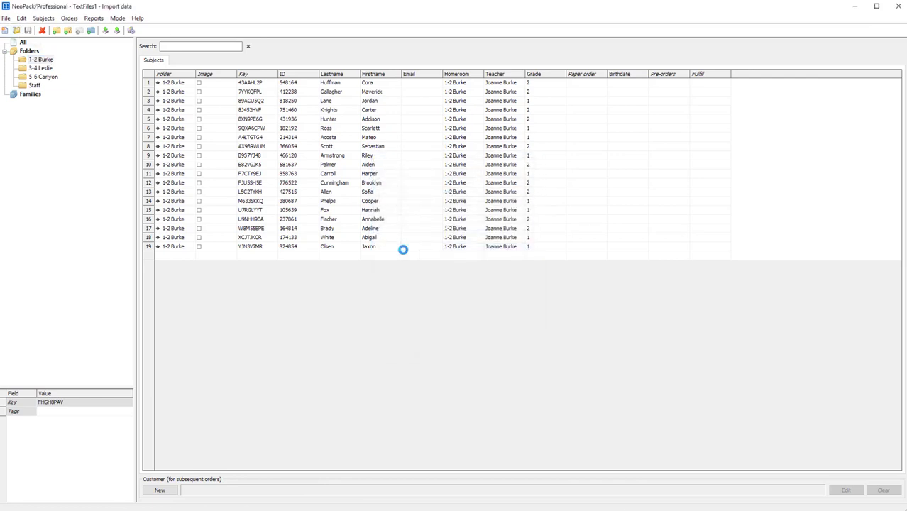
{"action": "left_click", "coordinate": [24, 42]}
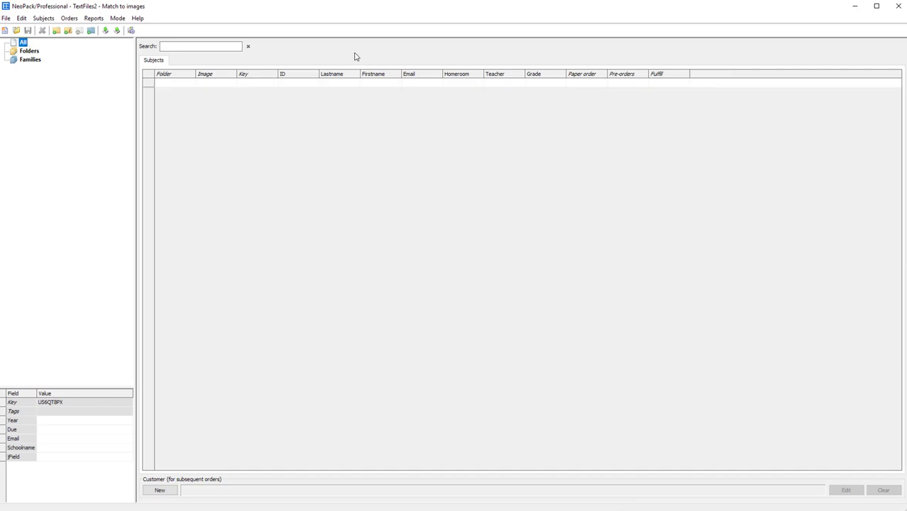
Look over the job's images and compare their filenames with the IMAGE column of 2images_match.csv.
{"action": "left_click", "coordinate": [117, 19]}
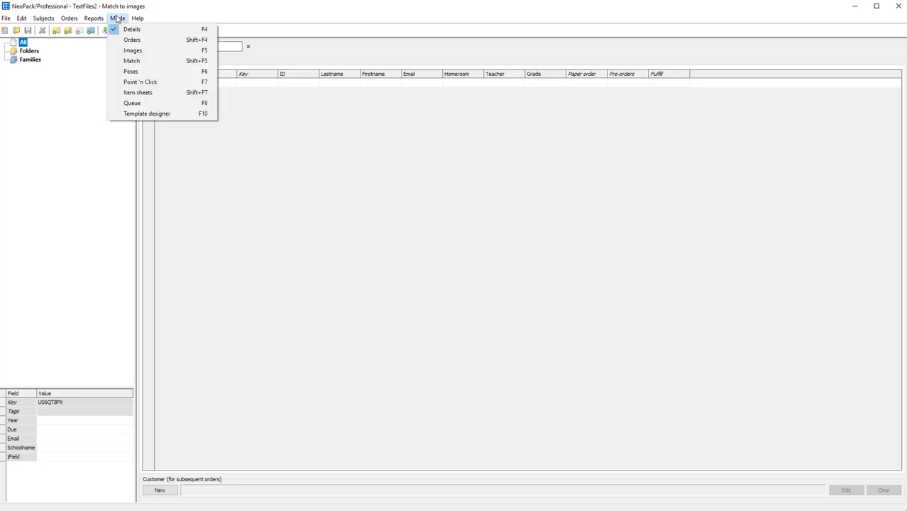
{"action": "left_click", "coordinate": [129, 49]}
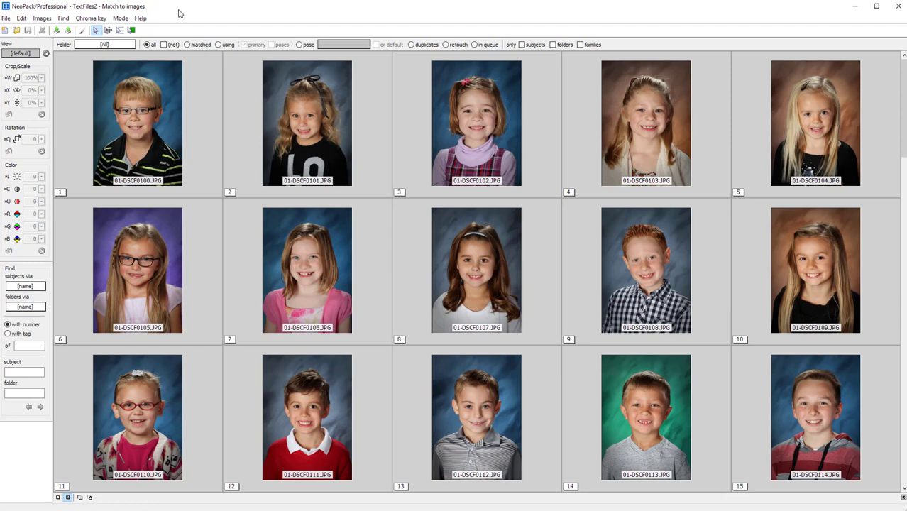
{"action": "key", "text": "F12"}
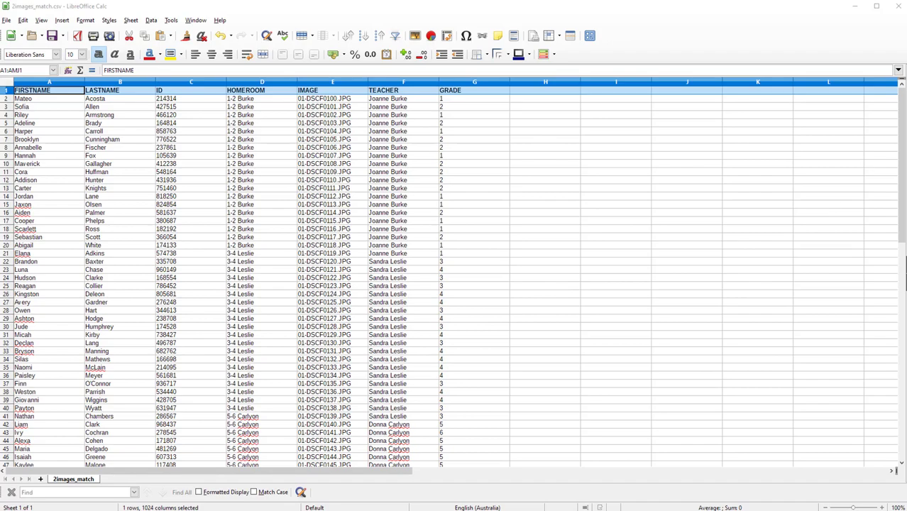
{"action": "left_click", "coordinate": [856, 7]}
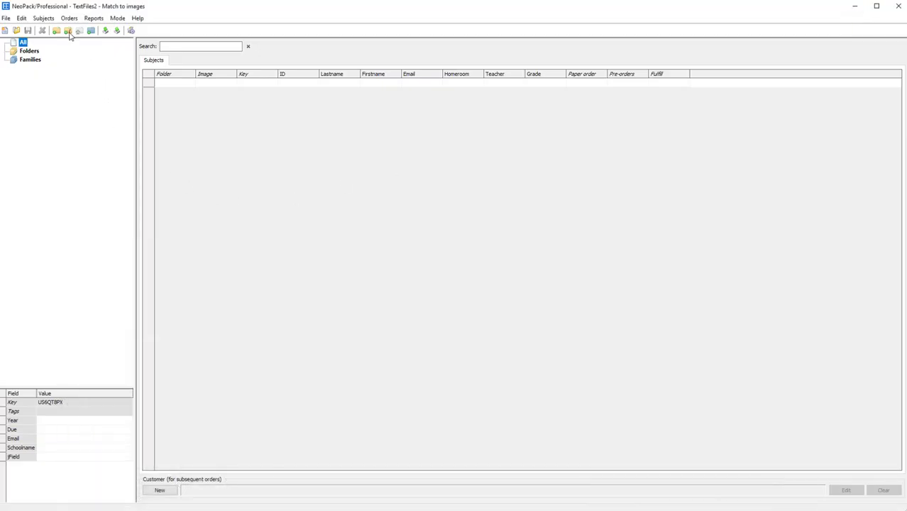
Choose 2images_match.csv as the subject text file to import and open its import setup.
{"action": "left_click", "coordinate": [52, 20]}
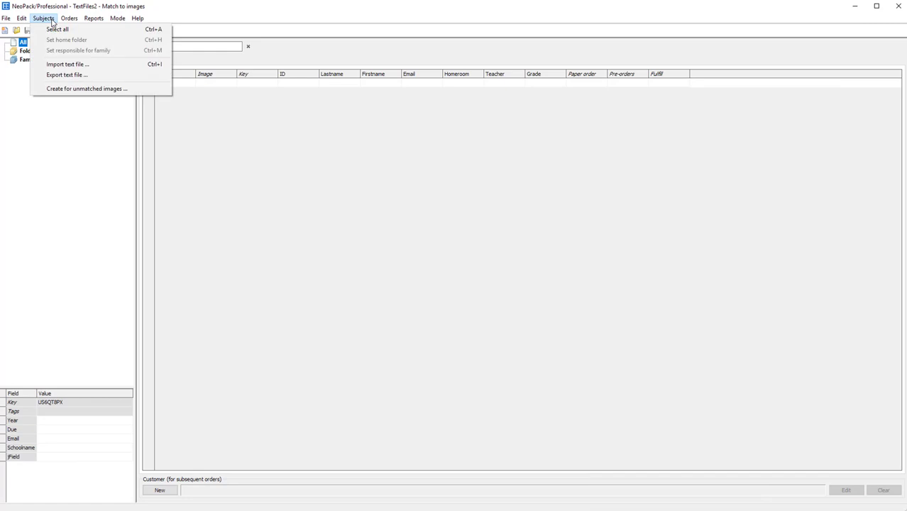
{"action": "left_click", "coordinate": [53, 64]}
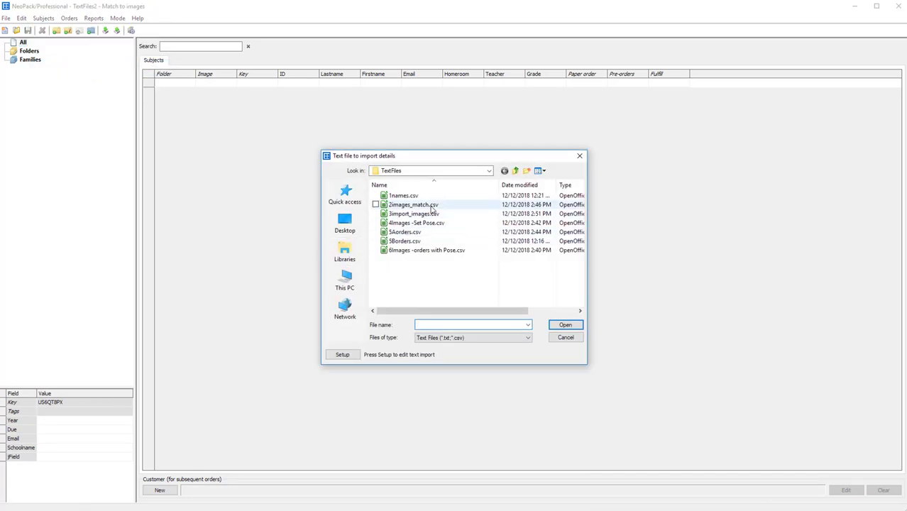
{"action": "left_click", "coordinate": [433, 205]}
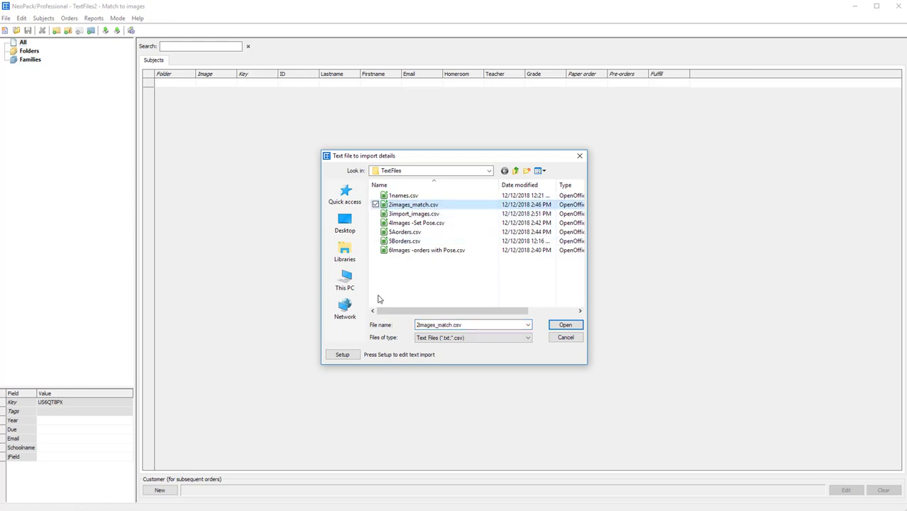
{"action": "left_click", "coordinate": [348, 357]}
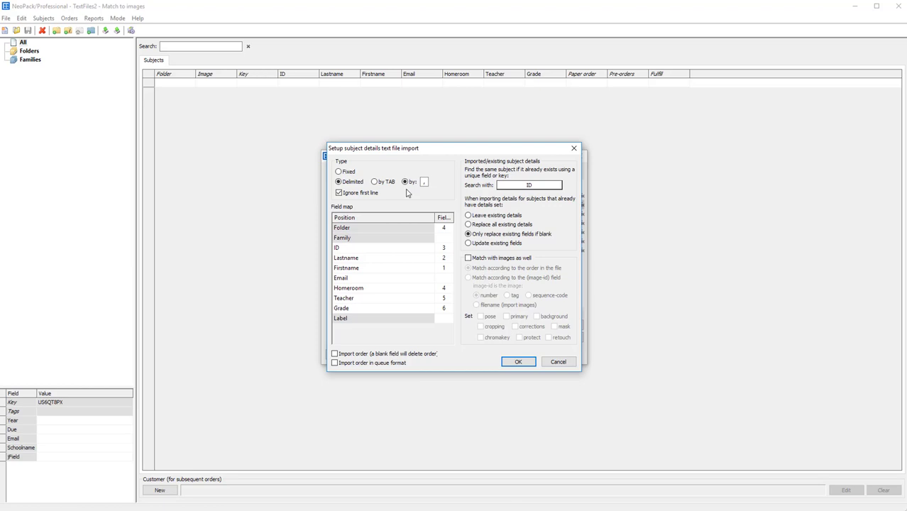
Remap Teacher to field 6 and Grade to field 7, checking against the columns in 2images_match.csv.
{"action": "key", "text": "alt+Tab"}
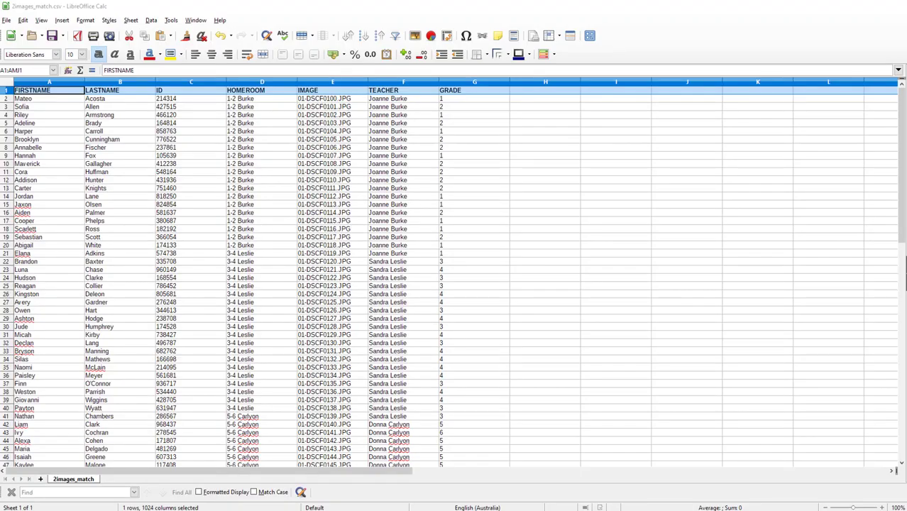
{"action": "key", "text": "alt+Tab"}
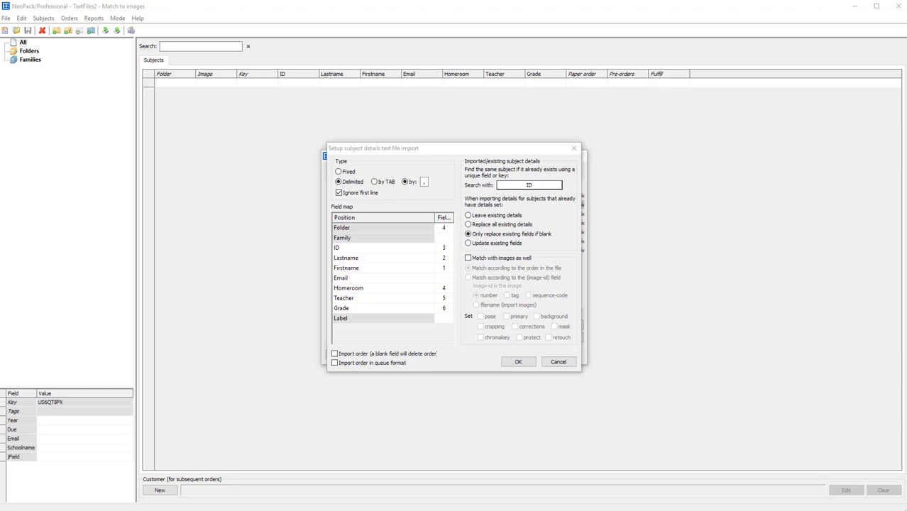
{"action": "double_click", "coordinate": [446, 299]}
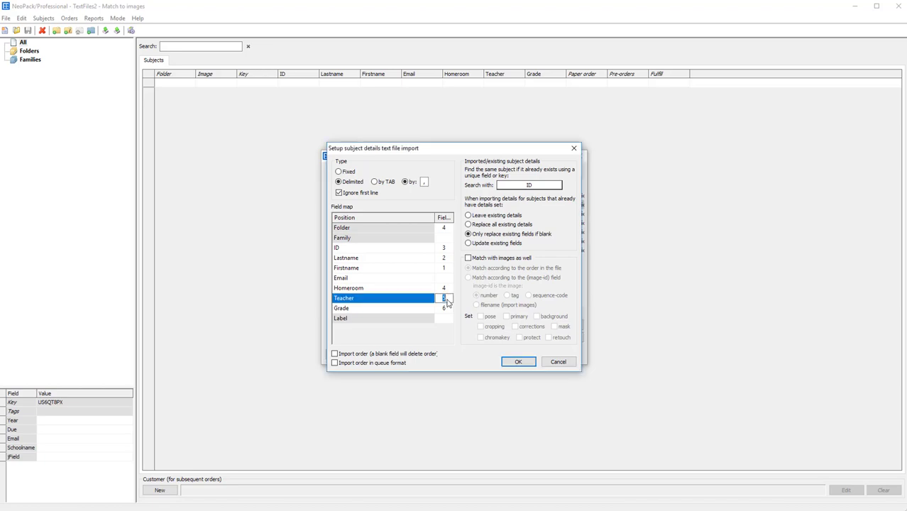
{"action": "key", "text": "Delete"}
{"action": "double_click", "coordinate": [443, 309]}
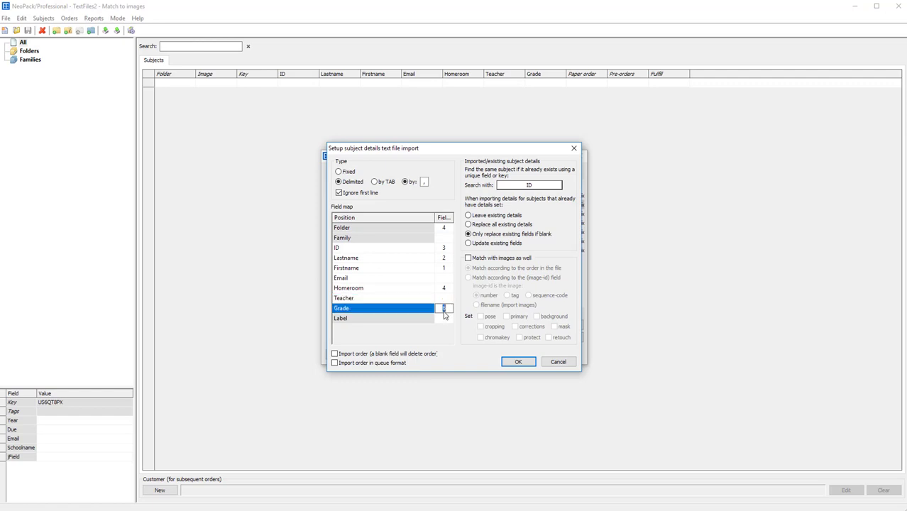
{"action": "key", "text": "Delete"}
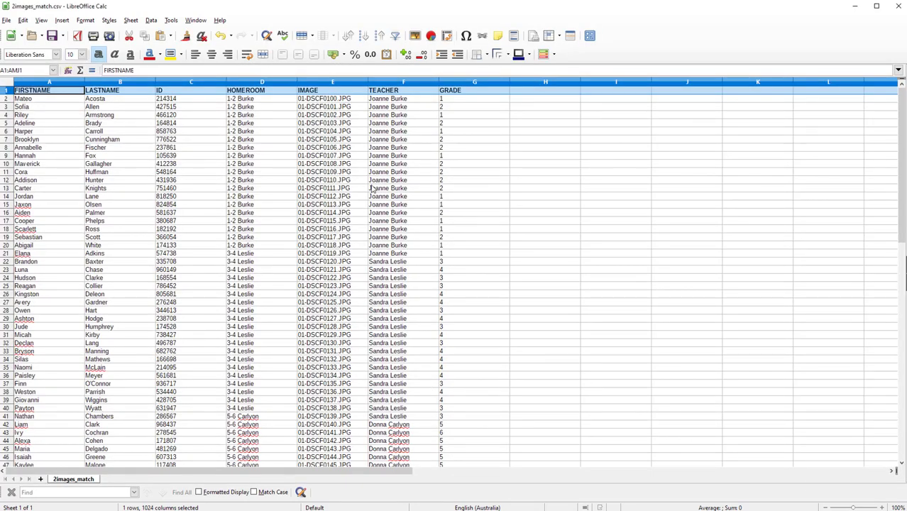
{"action": "left_click", "coordinate": [856, 6]}
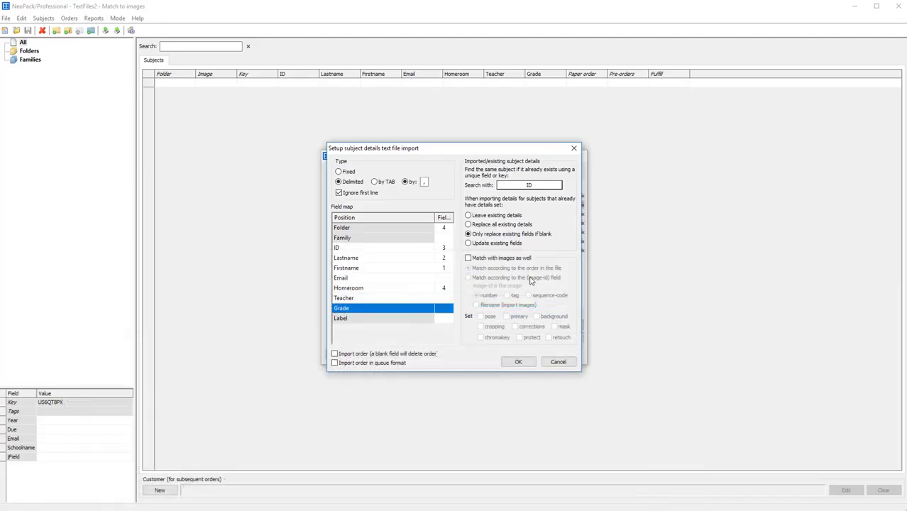
{"action": "left_click", "coordinate": [447, 299]}
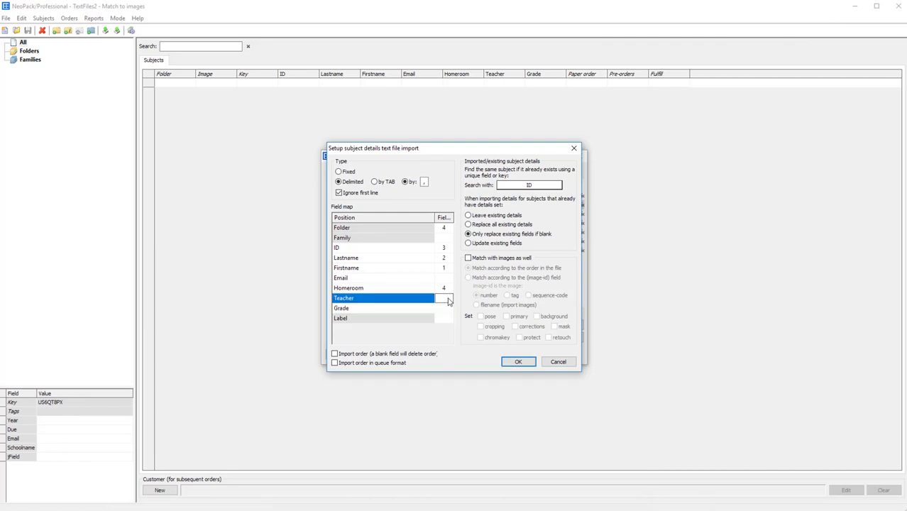
{"action": "type", "text": "6"}
{"action": "left_click", "coordinate": [446, 311]}
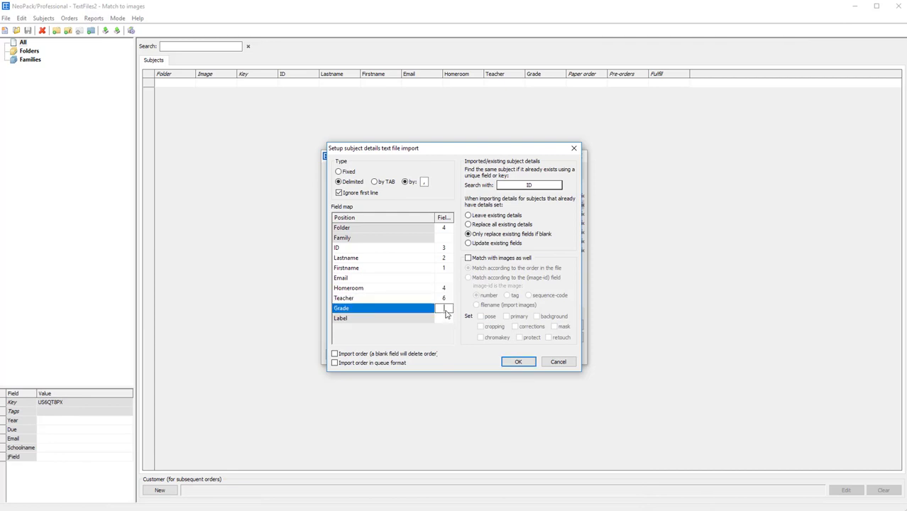
{"action": "type", "text": "7"}
Enable matching with images according to the image-id field, with the image tag as the image-id.
{"action": "left_click", "coordinate": [472, 260]}
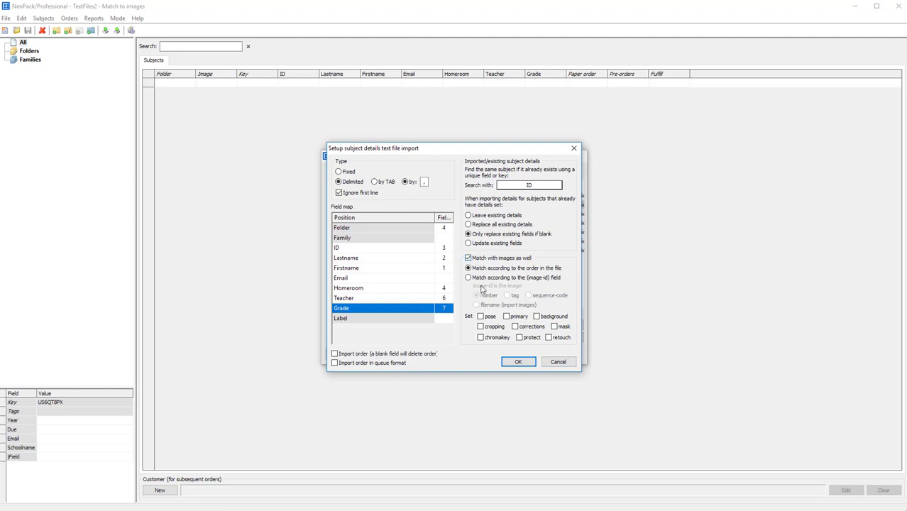
{"action": "left_click", "coordinate": [481, 279]}
{"action": "left_click", "coordinate": [511, 296]}
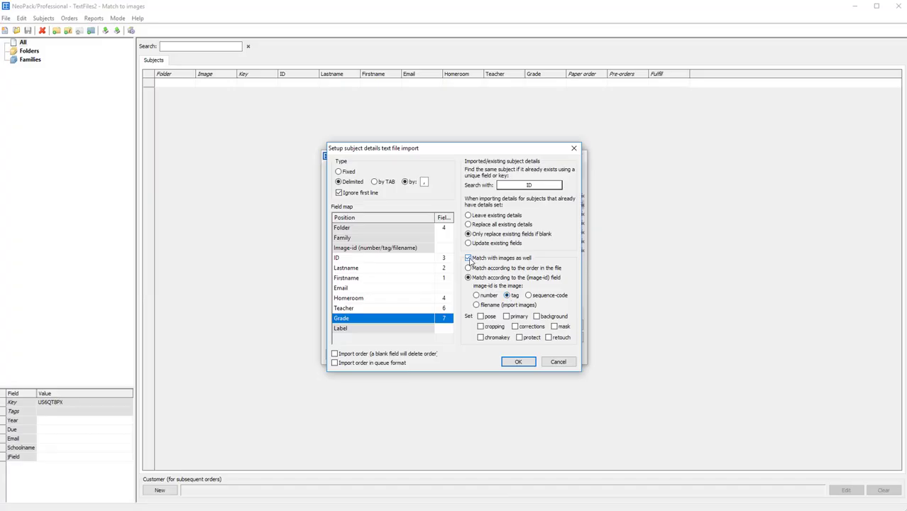
Turn image matching off and on repeatedly to compare the Image-id position in the field map.
{"action": "left_click", "coordinate": [468, 259]}
{"action": "left_click", "coordinate": [468, 258]}
{"action": "left_click", "coordinate": [468, 258]}
{"action": "left_click", "coordinate": [468, 258]}
{"action": "left_click", "coordinate": [469, 258]}
{"action": "left_click", "coordinate": [468, 259]}
Map Image-id to field 5, accept the setup and import 2images_match.csv.
{"action": "left_click", "coordinate": [445, 249]}
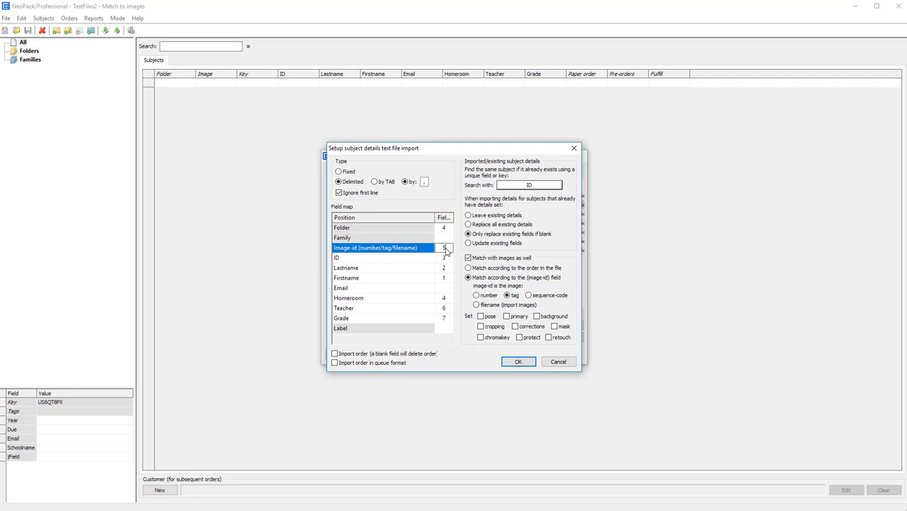
{"action": "left_click", "coordinate": [517, 361]}
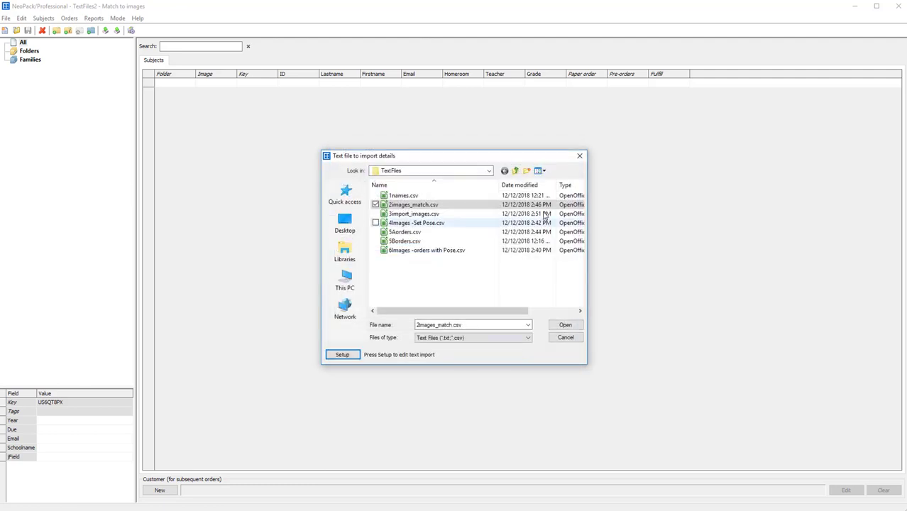
{"action": "left_click", "coordinate": [564, 325]}
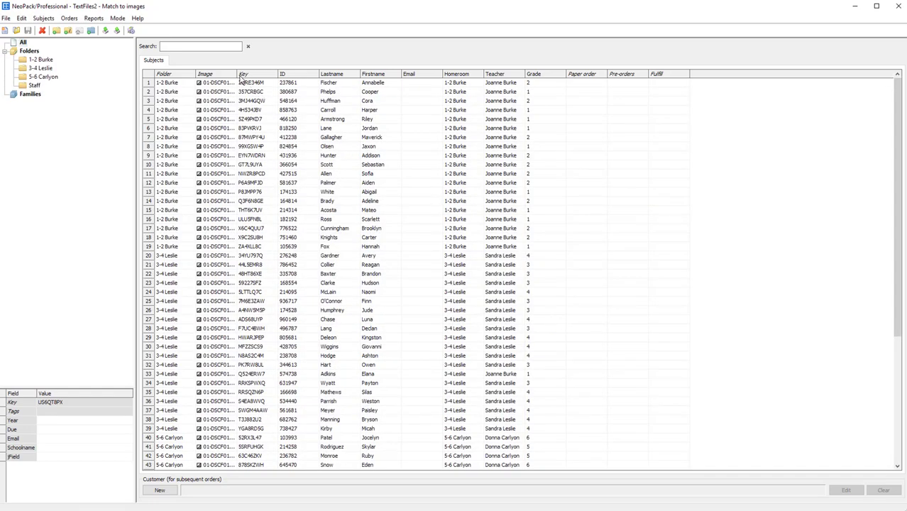
Widen the Image column to show full filenames, and review the matched subjects in the image and match views.
{"action": "left_click_drag", "start_coordinate": [236, 74], "coordinate": [307, 92]}
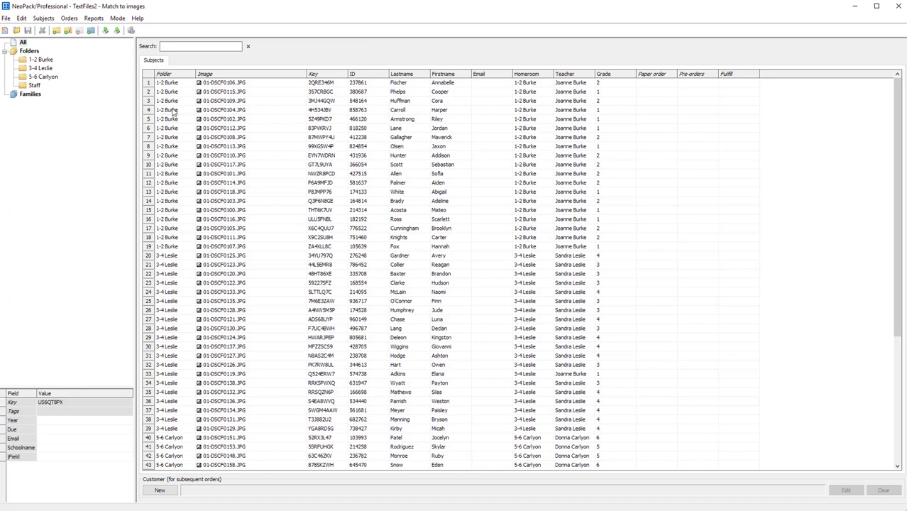
{"action": "left_click", "coordinate": [118, 19]}
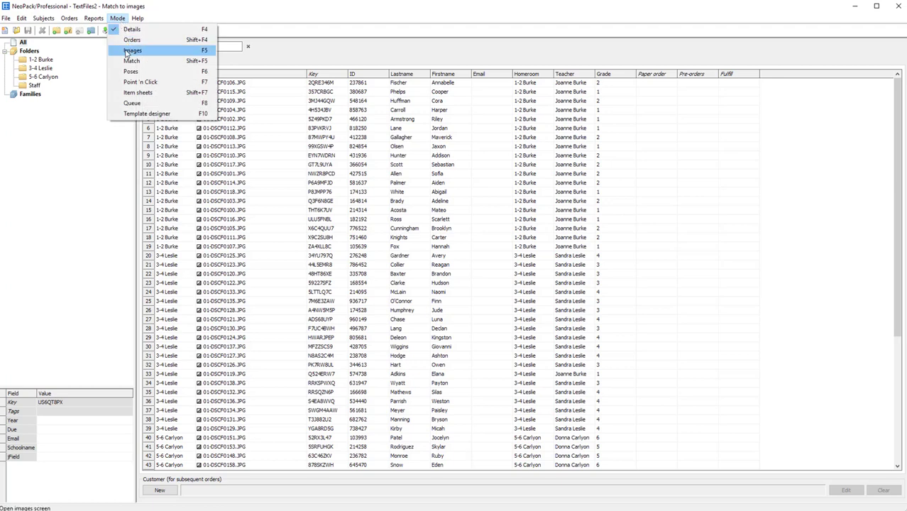
{"action": "left_click", "coordinate": [132, 50]}
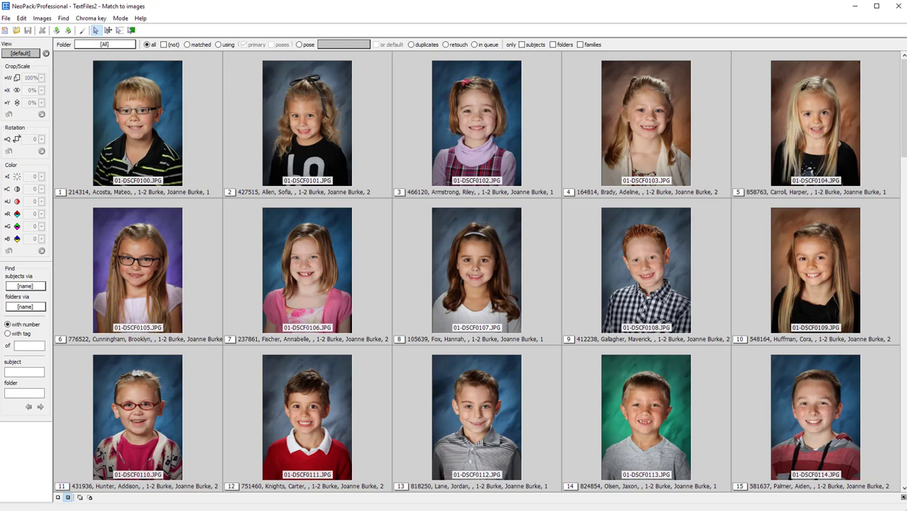
{"action": "key", "text": "F4"}
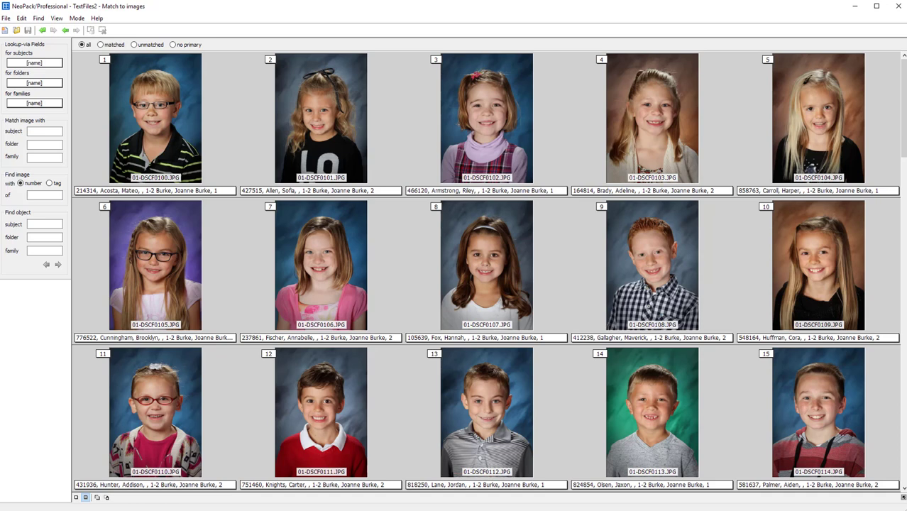
Open the TextFiles3 - Import Images job at all subjects and check the columns of 3import_images.csv in LibreOffice Calc.
{"action": "left_click", "coordinate": [17, 30]}
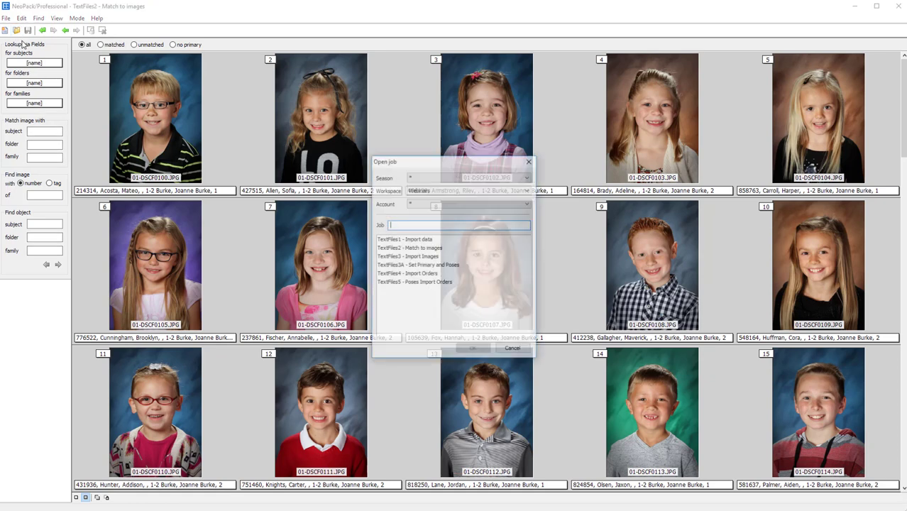
{"action": "double_click", "coordinate": [410, 262]}
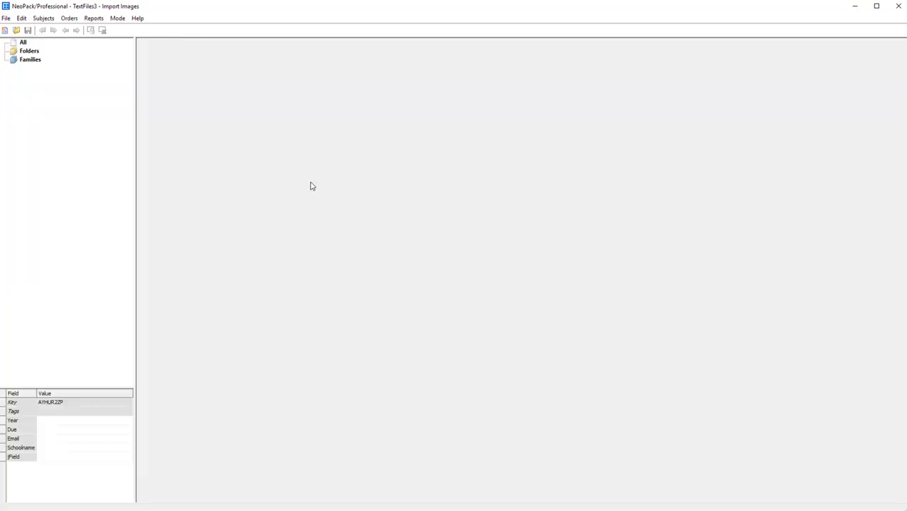
{"action": "left_click", "coordinate": [22, 44]}
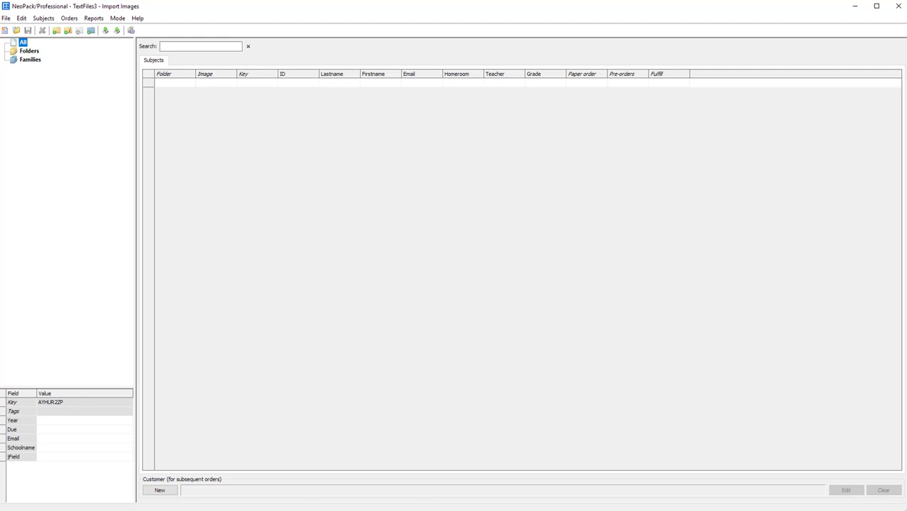
{"action": "key", "text": "alt+Tab"}
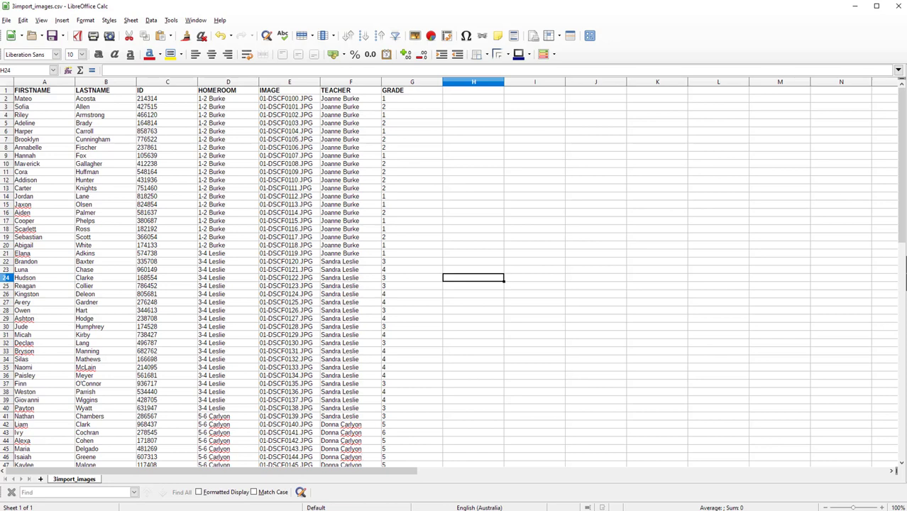
{"action": "left_click", "coordinate": [857, 10]}
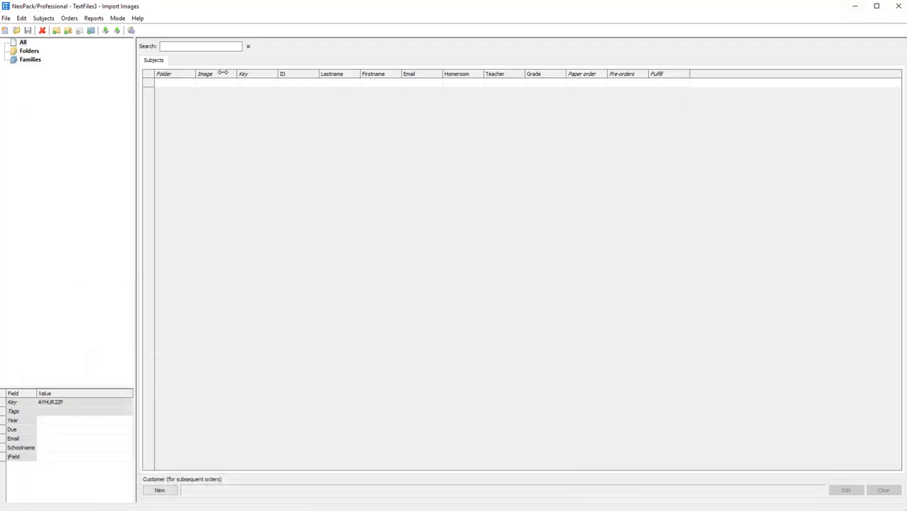
Choose 3import_images.csv as the subject details text file and open its import setup.
{"action": "left_click", "coordinate": [47, 20]}
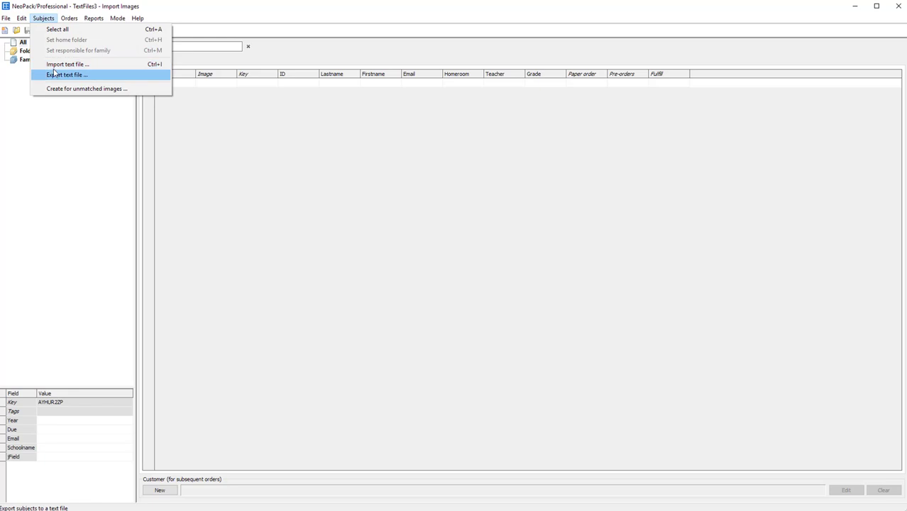
{"action": "left_click", "coordinate": [57, 64]}
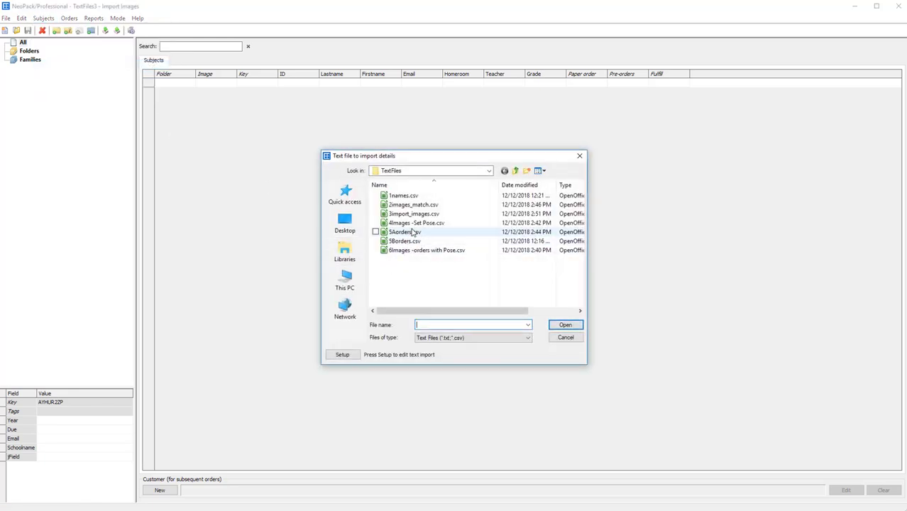
{"action": "left_click", "coordinate": [416, 213]}
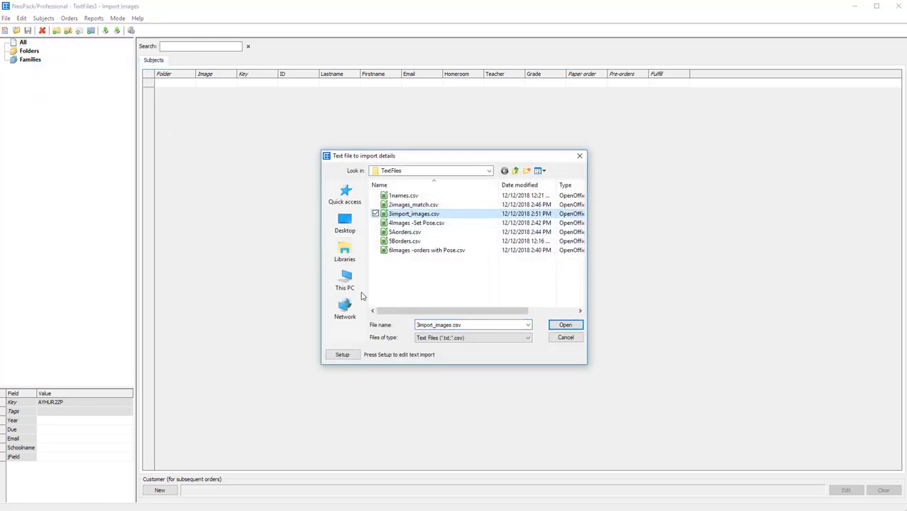
{"action": "left_click", "coordinate": [342, 355]}
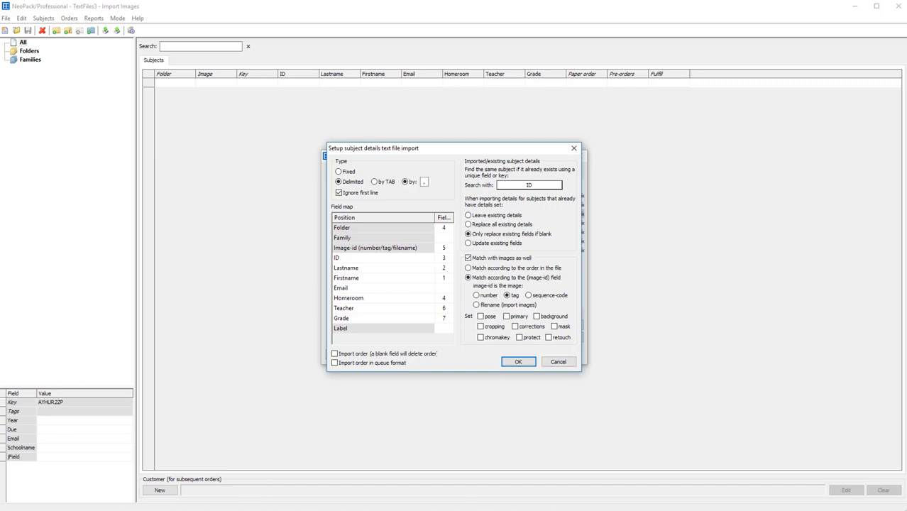
Check the IMAGE column in the spreadsheet, set the image-id to filename (import images), and import 3import_images.csv.
{"action": "key", "text": "alt+Tab"}
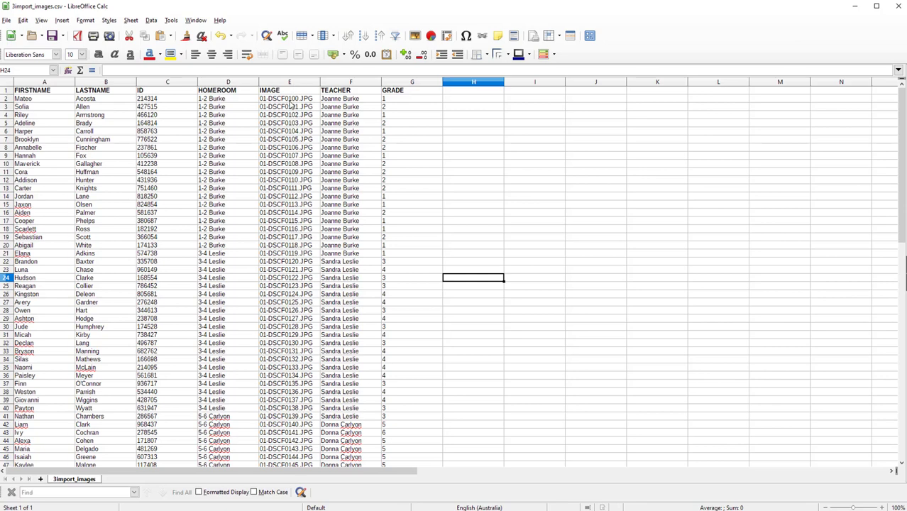
{"action": "left_click", "coordinate": [854, 5]}
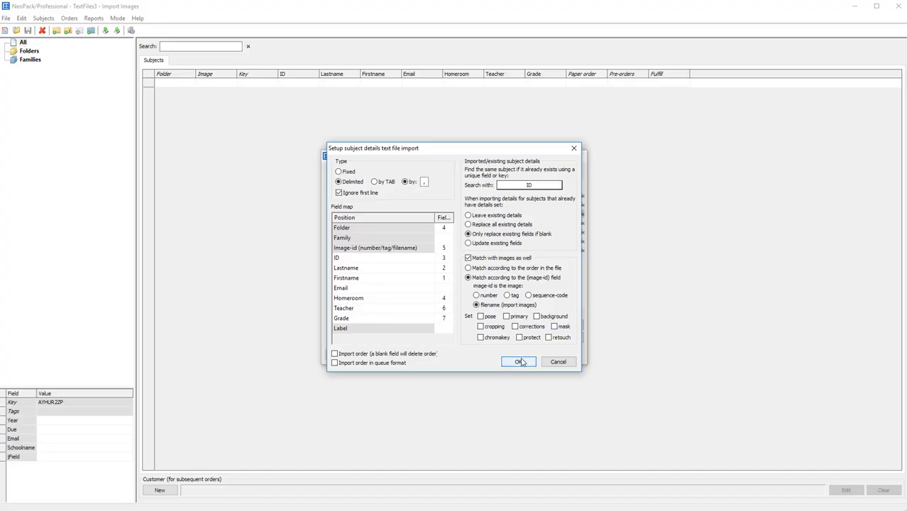
{"action": "left_click", "coordinate": [520, 362]}
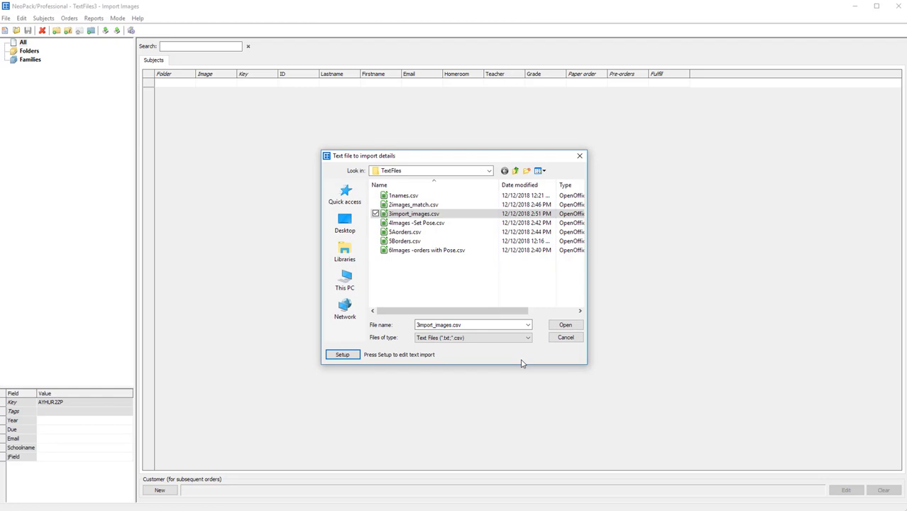
{"action": "left_click", "coordinate": [565, 326]}
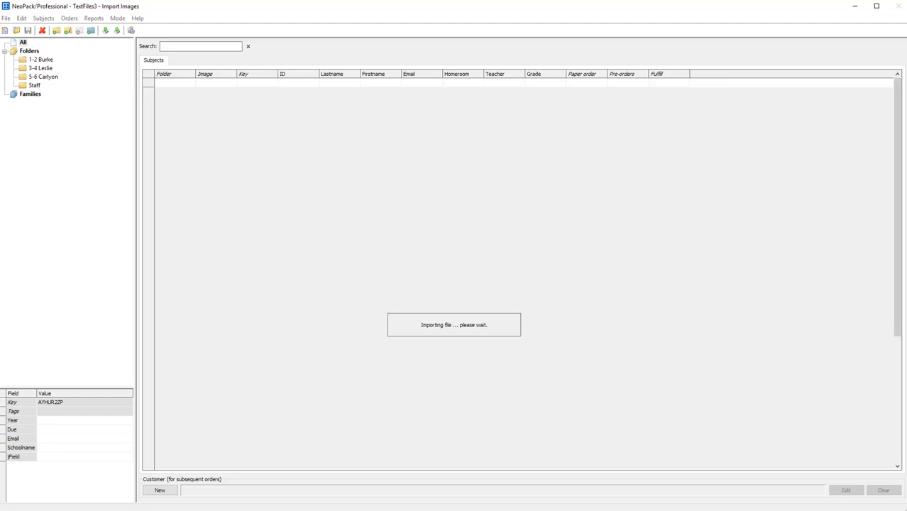
Examine the image filenames in the IMAGE column of 3import_images.csv, and return to the job.
{"action": "key", "text": "alt+Tab"}
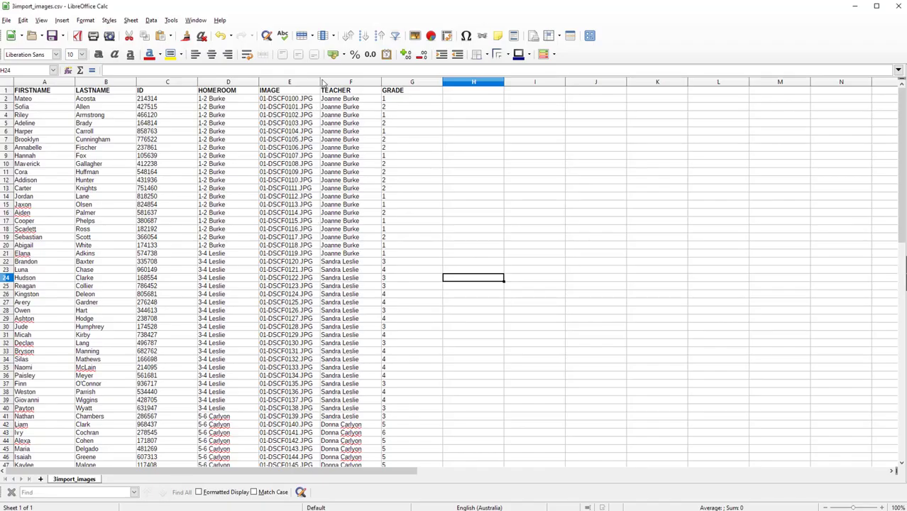
{"action": "left_click", "coordinate": [290, 100]}
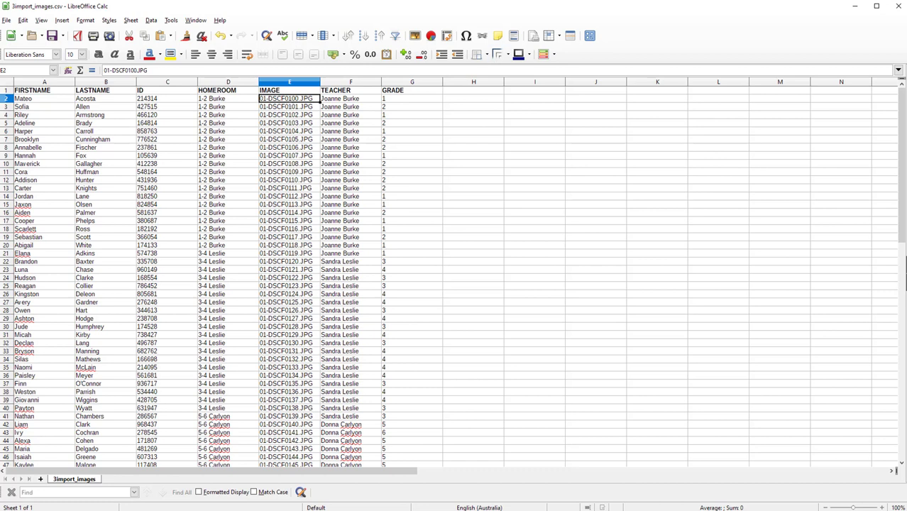
{"action": "left_click", "coordinate": [856, 7]}
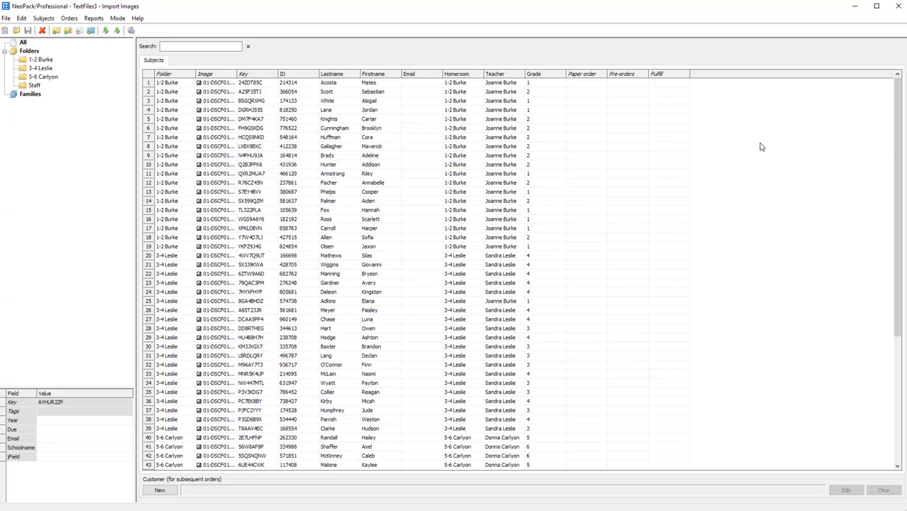
Inspect the imported subject records and view their images in the image view.
{"action": "left_click", "coordinate": [247, 183]}
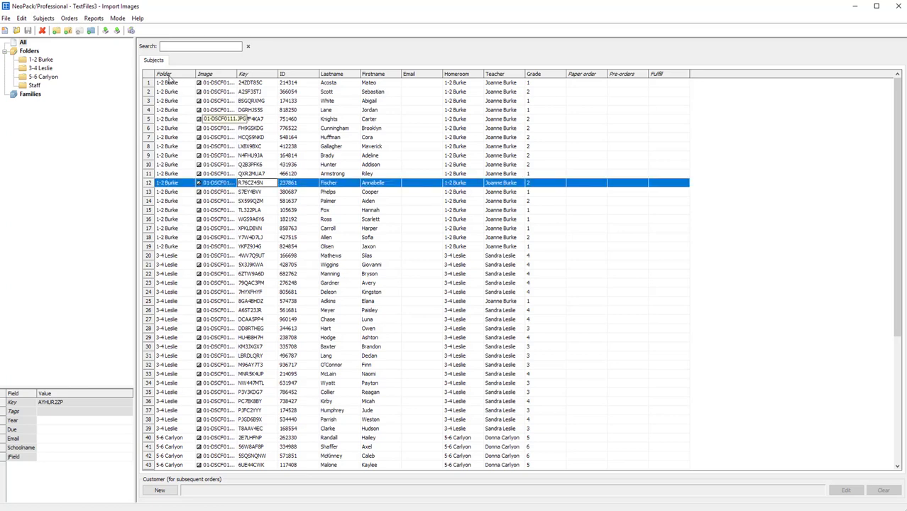
{"action": "left_click", "coordinate": [116, 19]}
{"action": "left_click", "coordinate": [132, 50]}
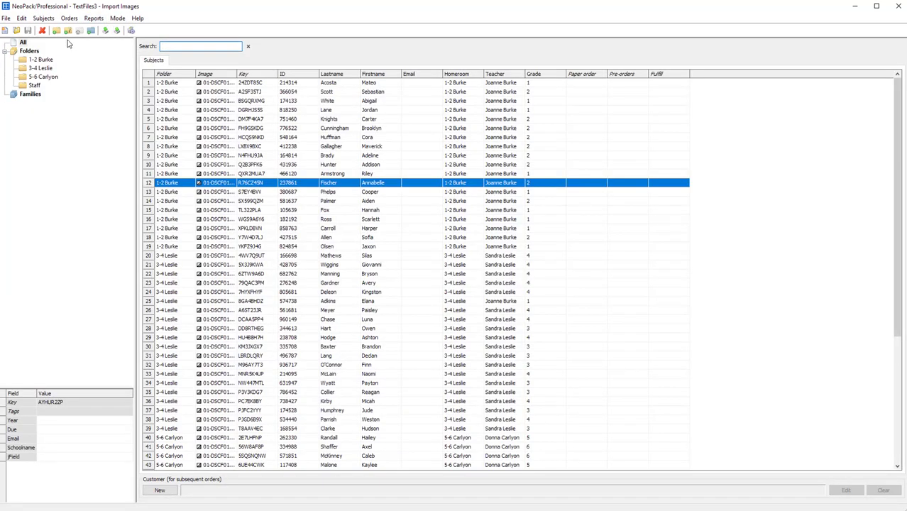
Open the TextFiles3A - Set Primary and Poses job, and check its subject list and image view.
{"action": "left_click", "coordinate": [20, 32]}
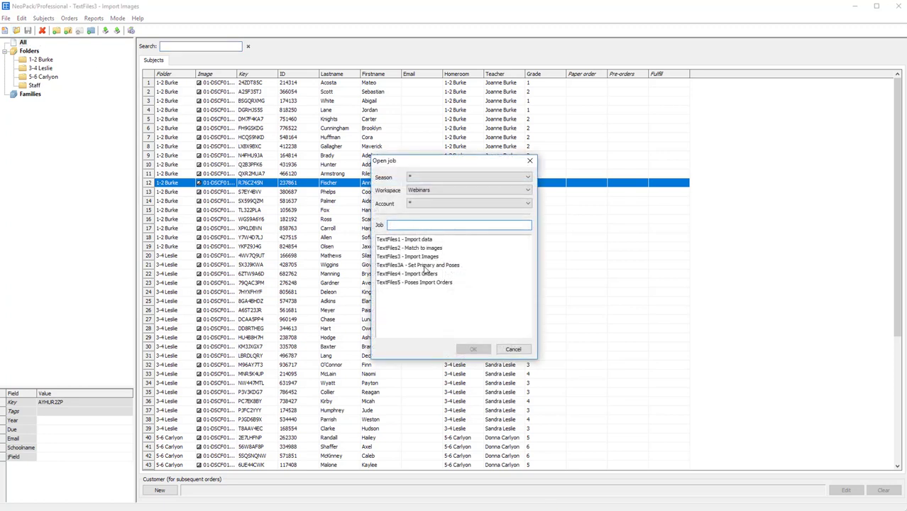
{"action": "double_click", "coordinate": [425, 266]}
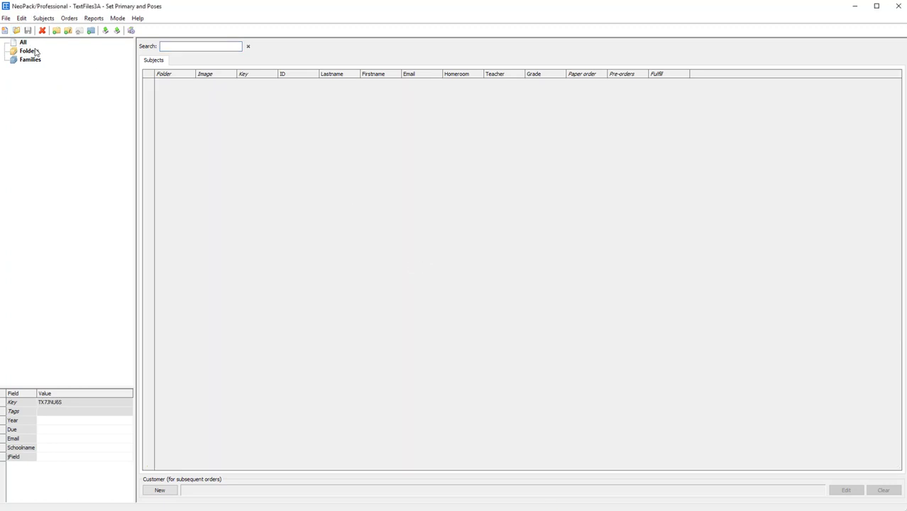
{"action": "left_click", "coordinate": [23, 42]}
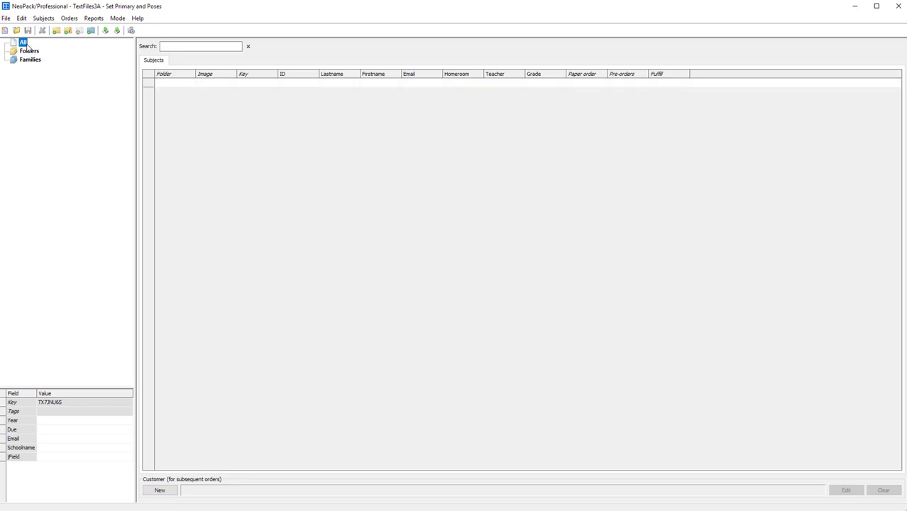
{"action": "left_click", "coordinate": [118, 22]}
{"action": "left_click", "coordinate": [127, 49]}
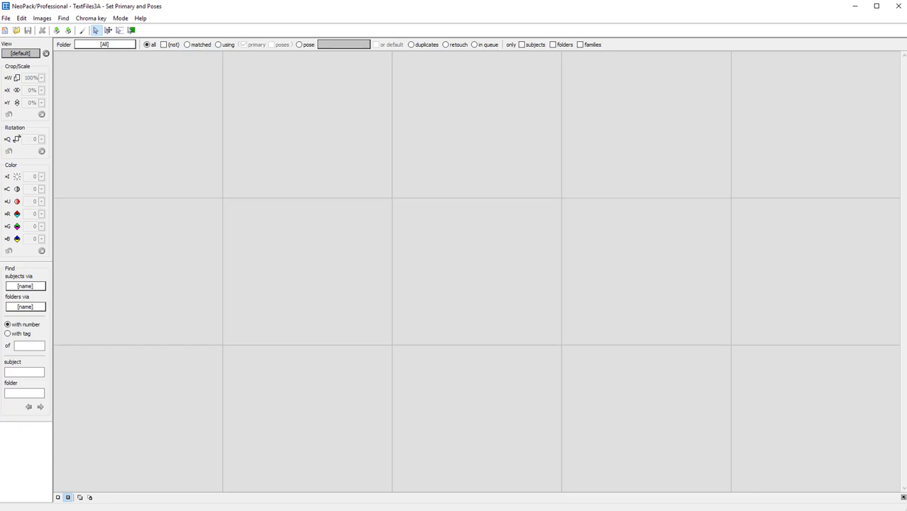
Examine the pose numbers and primary markers in the POSE and PRIMARY columns of 4Images -Set Pose.csv.
{"action": "key", "text": "alt+Tab"}
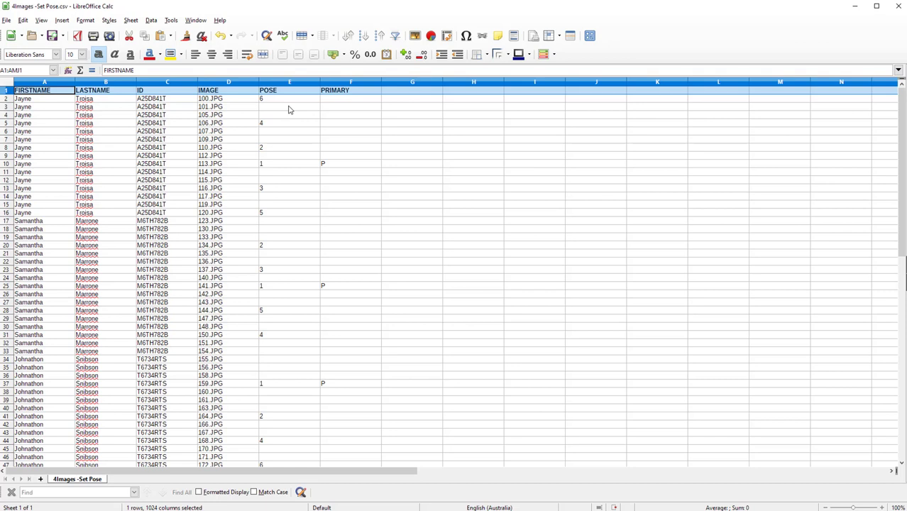
{"action": "left_click", "coordinate": [348, 167]}
{"action": "left_click", "coordinate": [344, 285]}
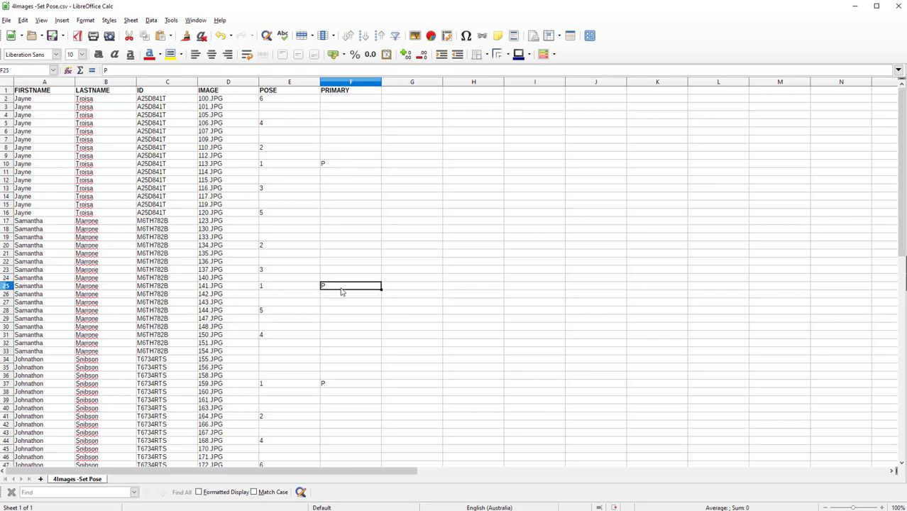
{"action": "left_click", "coordinate": [340, 389]}
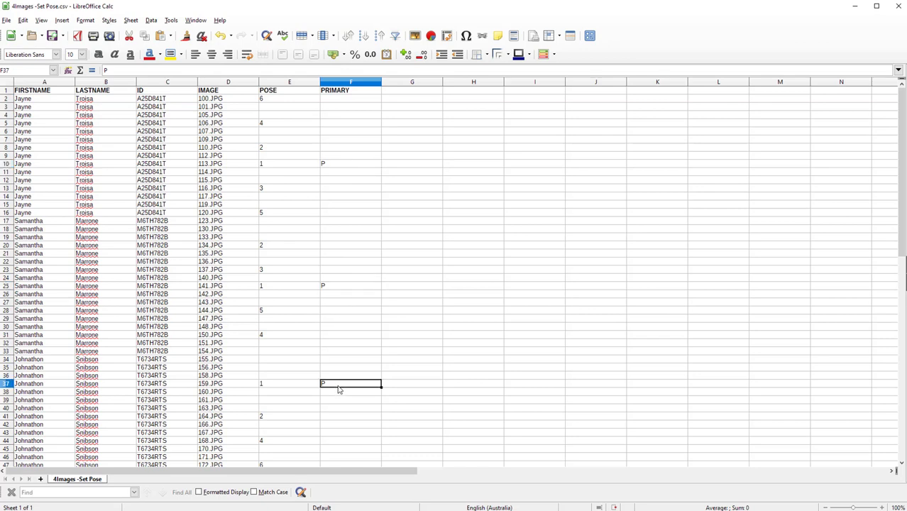
{"action": "left_click", "coordinate": [345, 286]}
{"action": "left_click", "coordinate": [337, 167]}
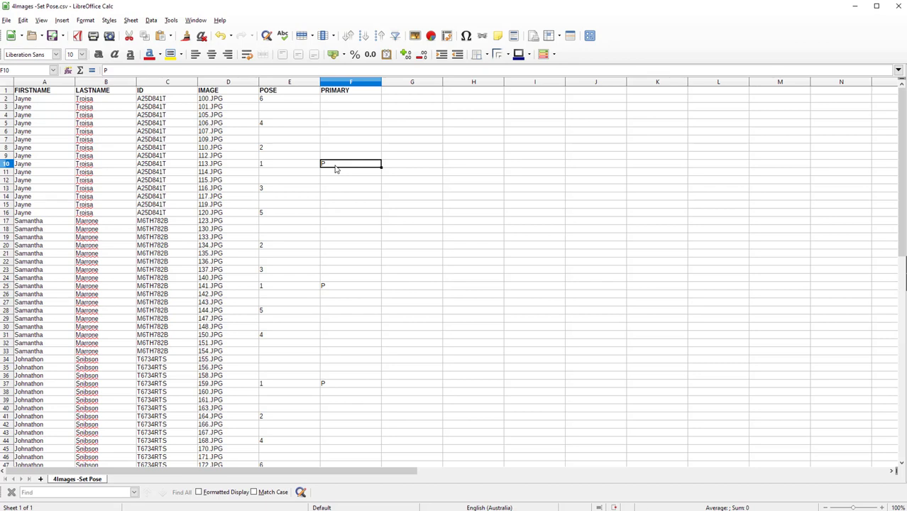
{"action": "left_click", "coordinate": [269, 166]}
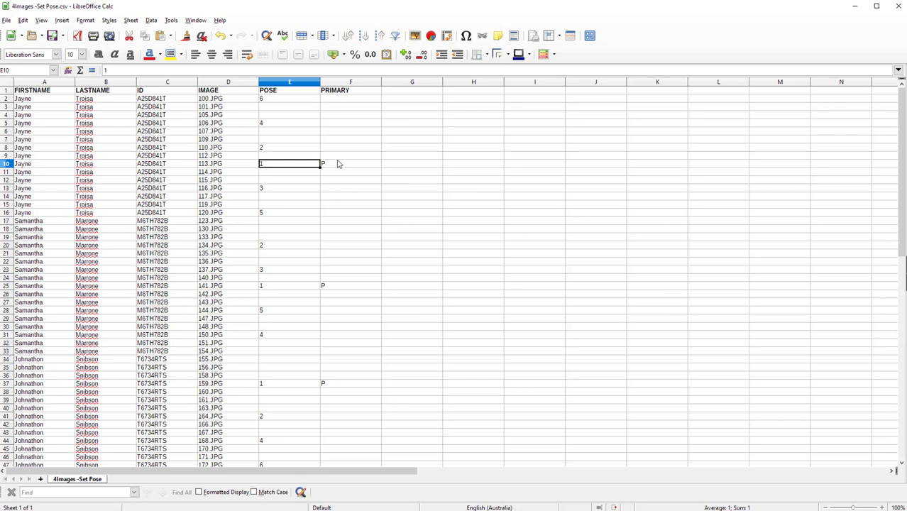
{"action": "left_click", "coordinate": [337, 164]}
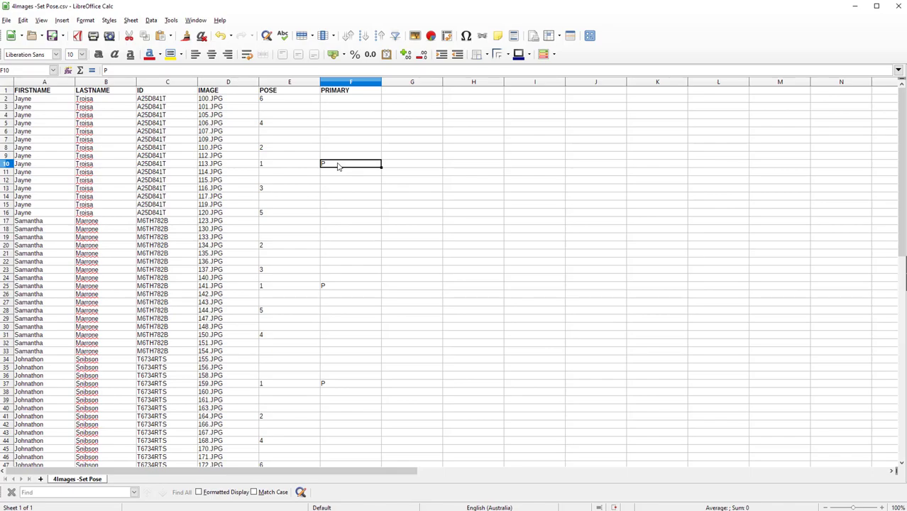
Switch back to NeoPack, choose 4Images -Set Pose.csv for a subject details import, open its import setup, and check the CSV's column order.
{"action": "key", "text": "alt+Tab"}
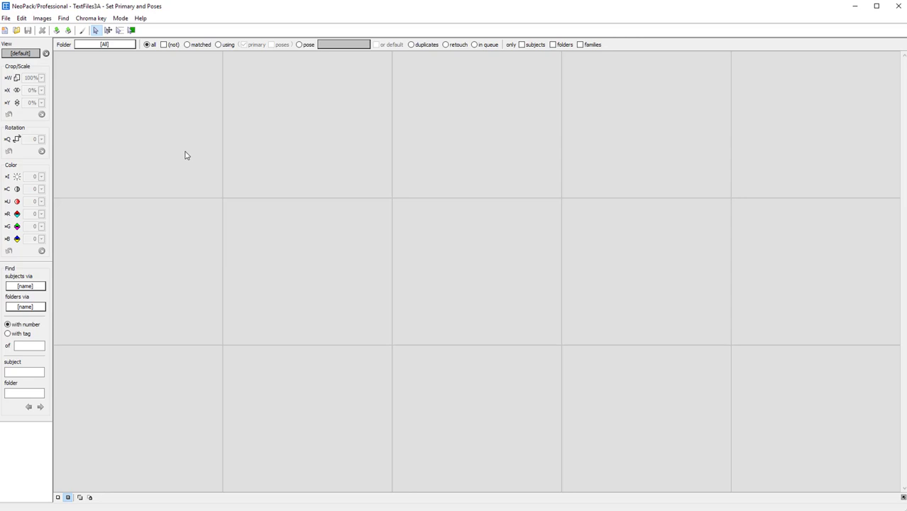
{"action": "key", "text": "F2"}
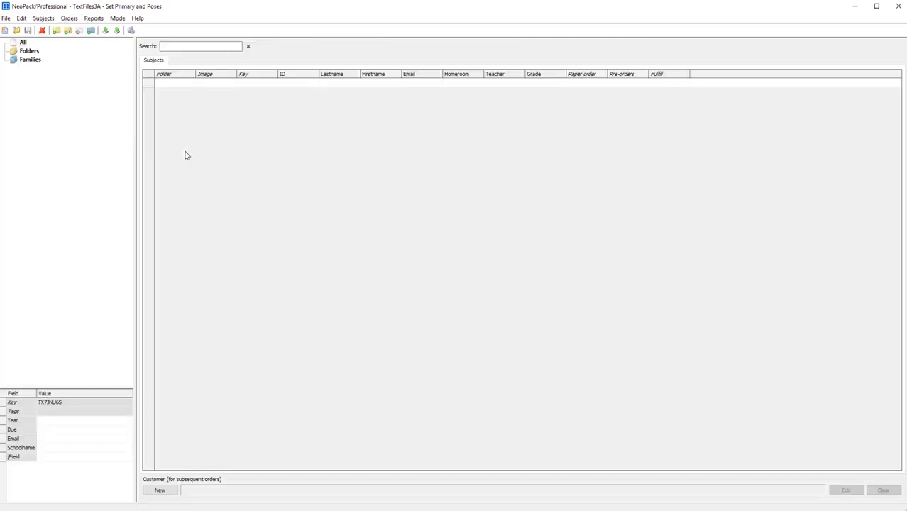
{"action": "left_click", "coordinate": [43, 18]}
{"action": "left_click", "coordinate": [69, 64]}
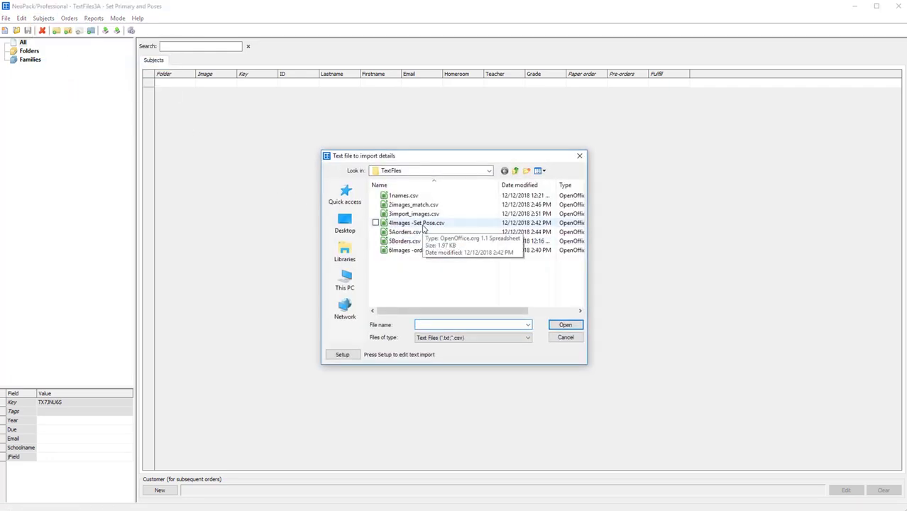
{"action": "left_click", "coordinate": [417, 222]}
{"action": "left_click", "coordinate": [345, 355]}
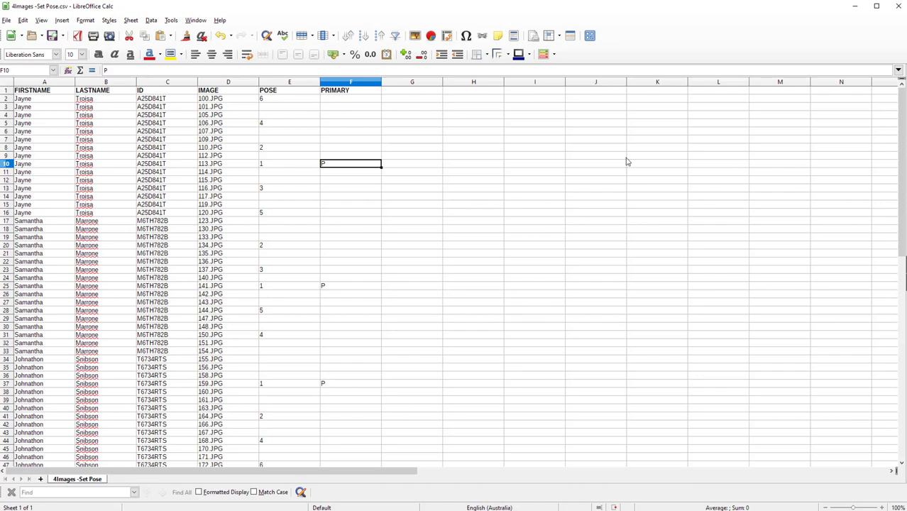
{"action": "left_click", "coordinate": [856, 7]}
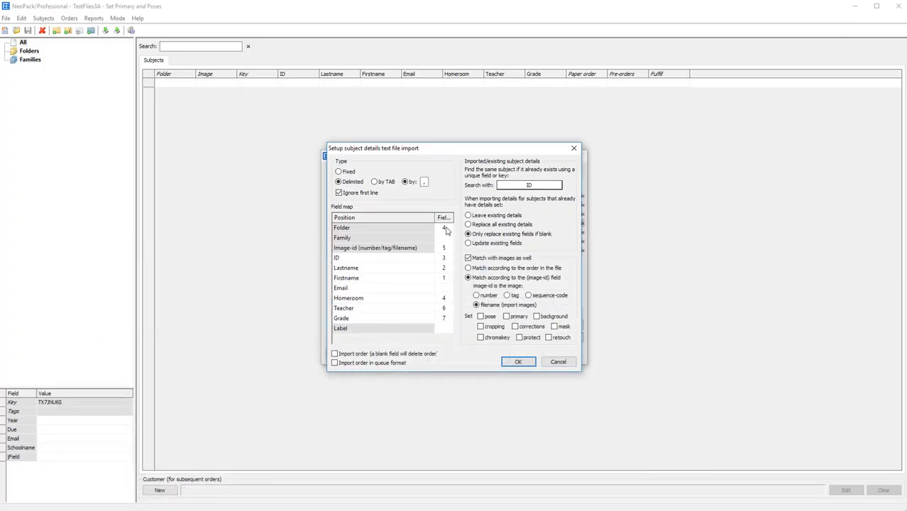
In the field map, set Image-id to field 4 and clear the field numbers for Folder, Homeroom, Teacher and Grade.
{"action": "left_click", "coordinate": [445, 228]}
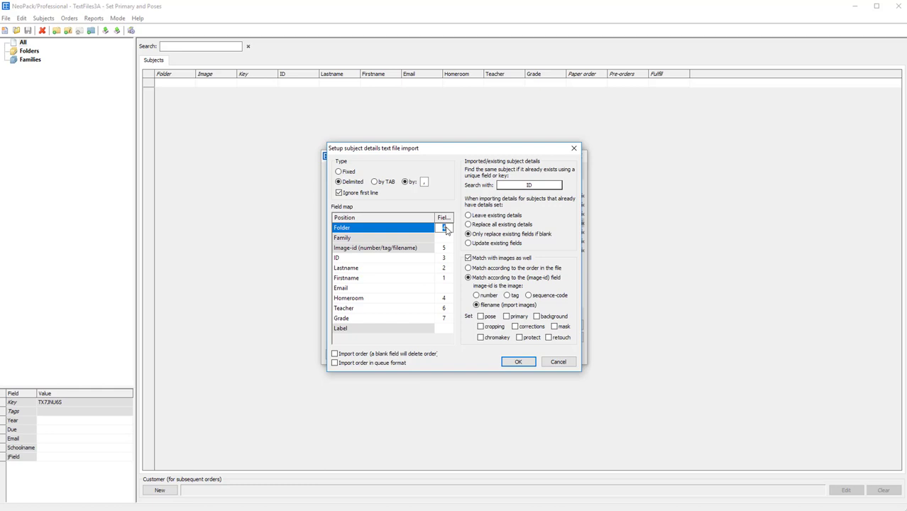
{"action": "key", "text": "BackSpace"}
{"action": "left_click", "coordinate": [444, 248]}
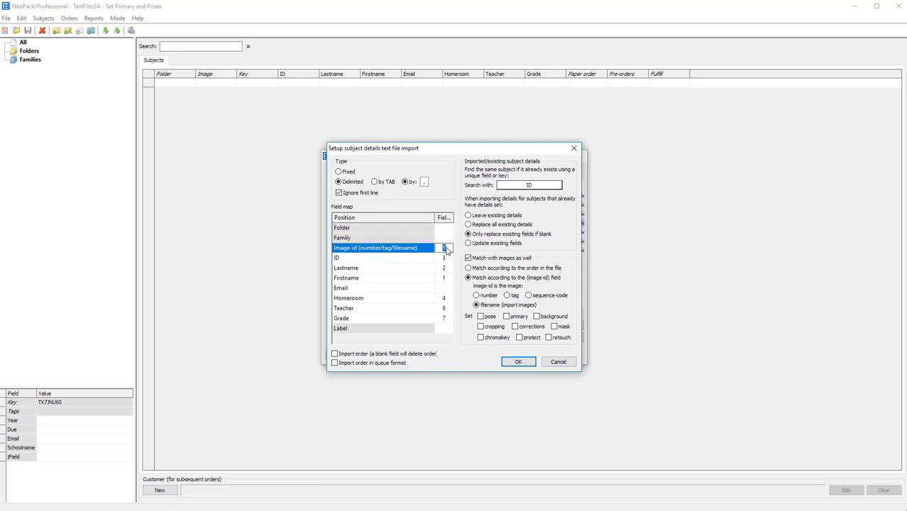
{"action": "type", "text": "4"}
{"action": "left_click", "coordinate": [445, 299]}
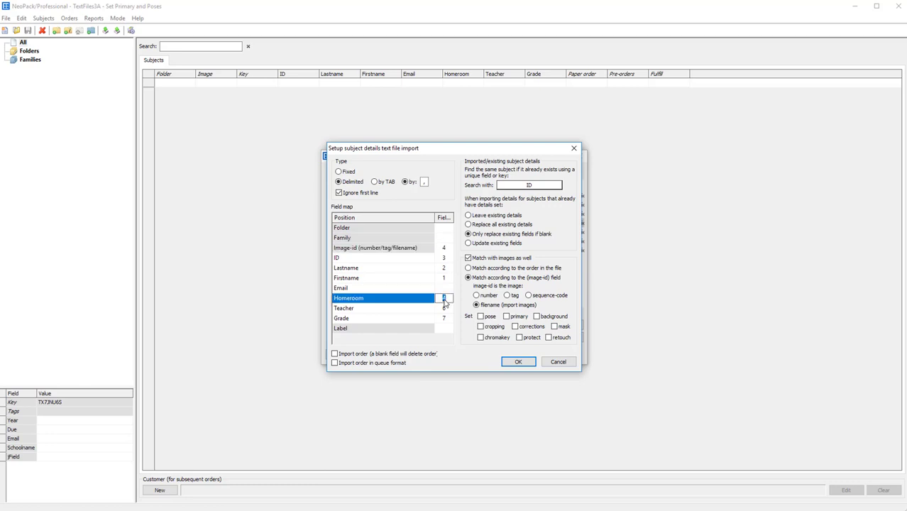
{"action": "key", "text": "Delete"}
{"action": "left_click", "coordinate": [445, 309]}
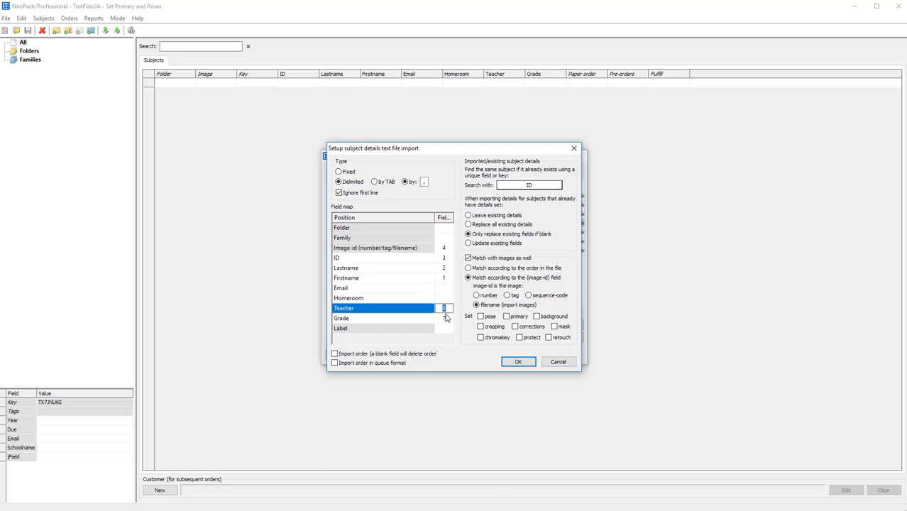
{"action": "key", "text": "Delete"}
{"action": "left_click", "coordinate": [446, 319]}
{"action": "key", "text": "BackSpace"}
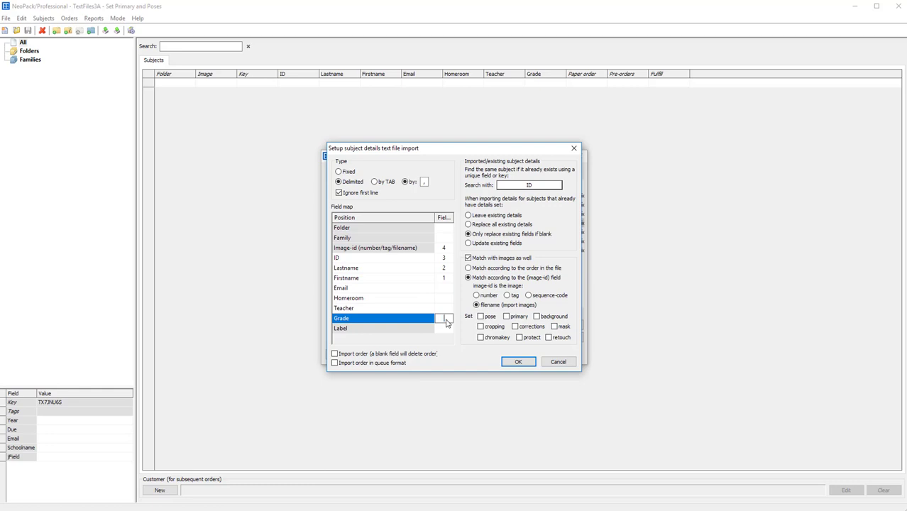
Use ID to search for existing subjects, enable setting the pose, and map Image-pose to field 5.
{"action": "left_click", "coordinate": [543, 187]}
{"action": "left_click", "coordinate": [530, 210]}
{"action": "left_click", "coordinate": [481, 316]}
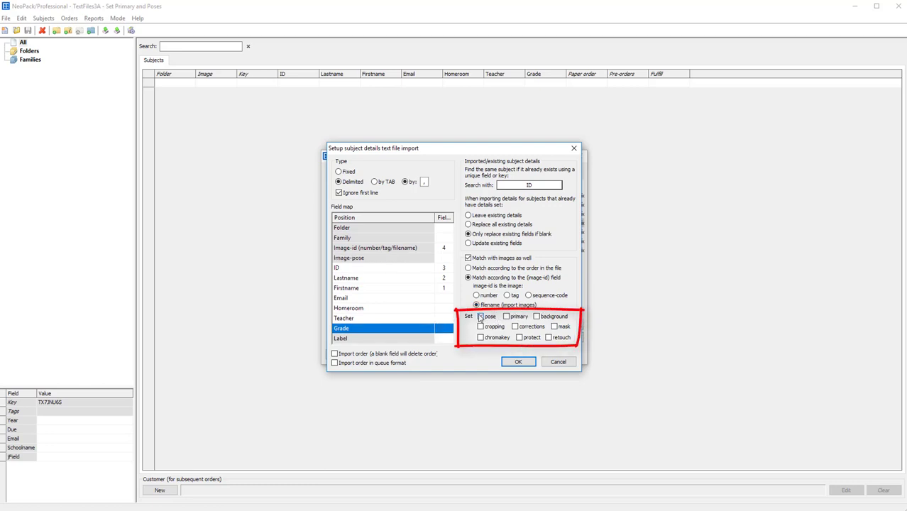
{"action": "left_click", "coordinate": [480, 317]}
{"action": "left_click", "coordinate": [490, 320]}
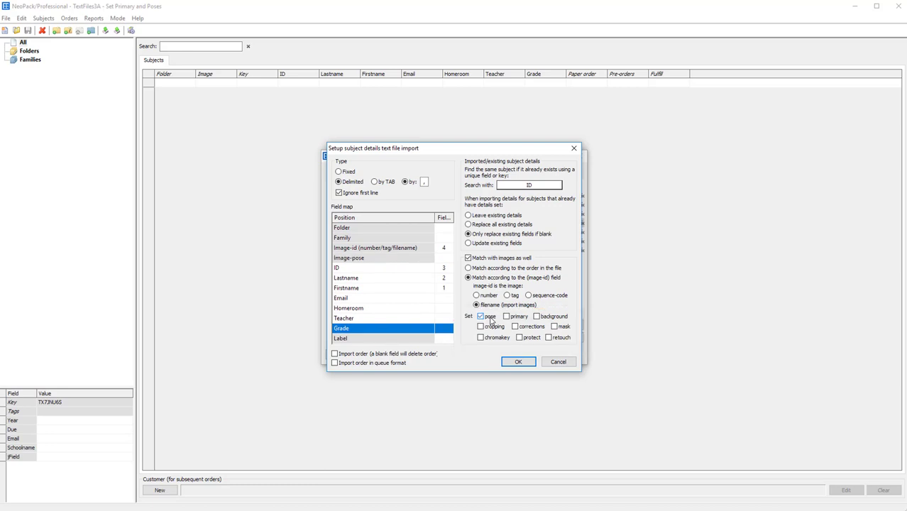
{"action": "left_click", "coordinate": [489, 320]}
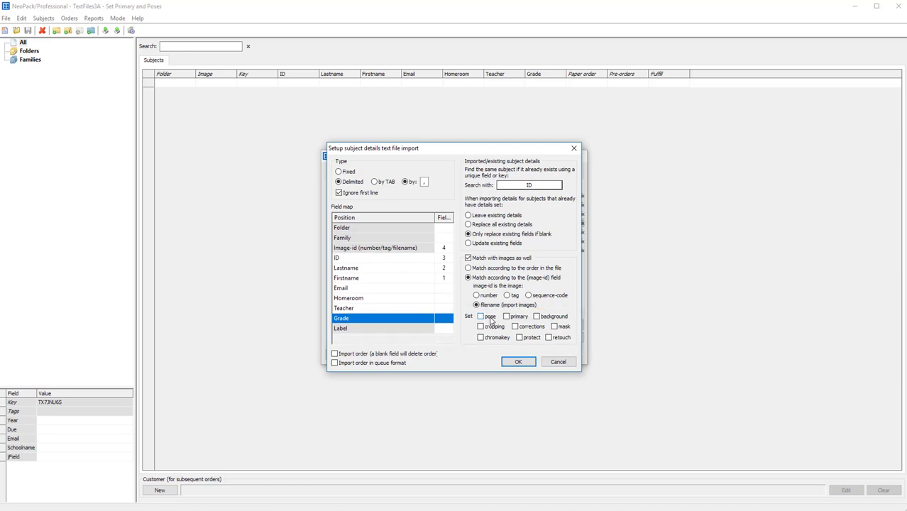
{"action": "left_click", "coordinate": [490, 320]}
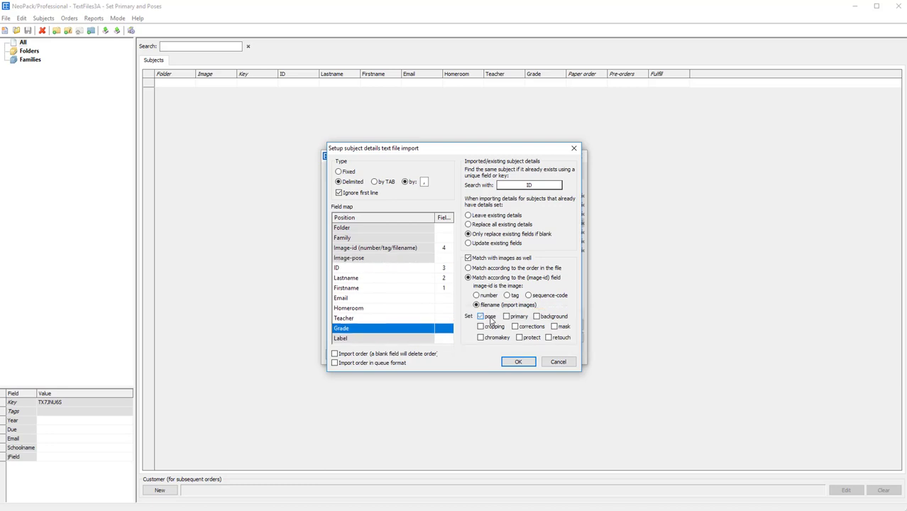
{"action": "left_click", "coordinate": [444, 259]}
{"action": "type", "text": "5"}
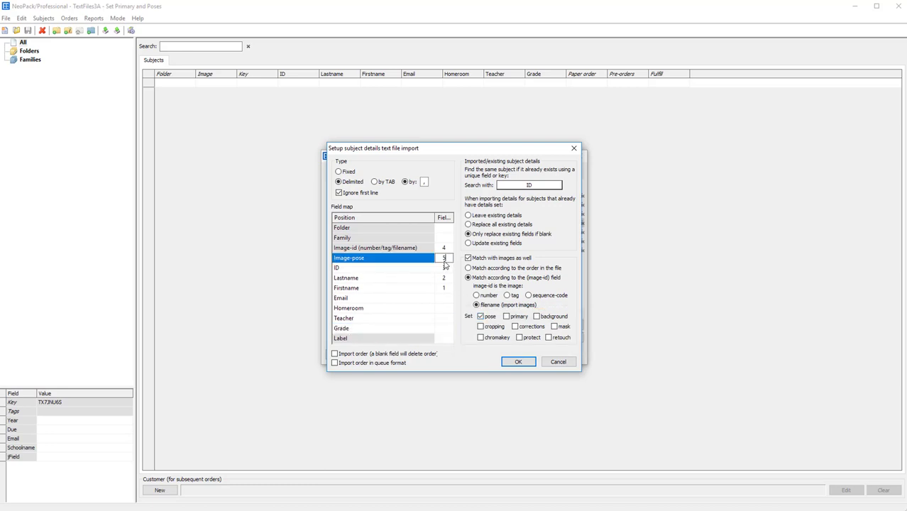
Enable setting the primary image, map Image-primary to field 6, and import 4Images -Set Pose.csv with this setup.
{"action": "left_click", "coordinate": [506, 318]}
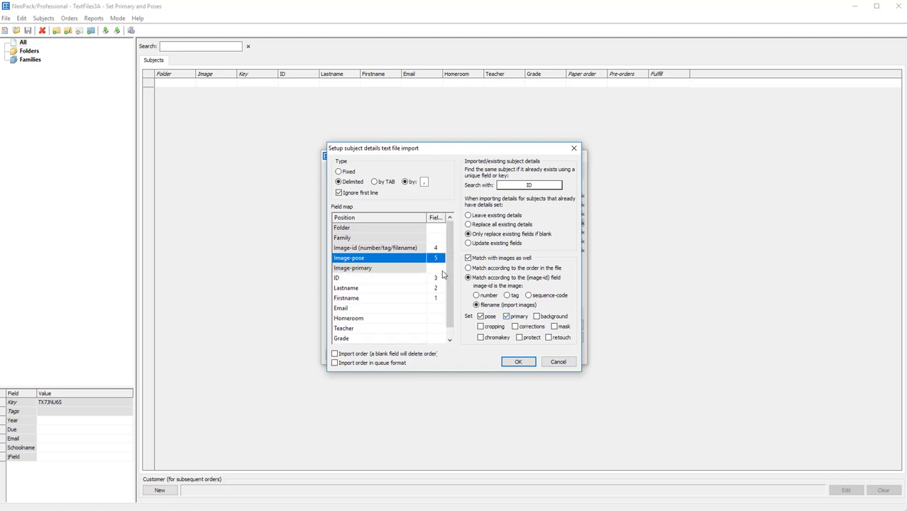
{"action": "left_click", "coordinate": [439, 269]}
{"action": "type", "text": "6"}
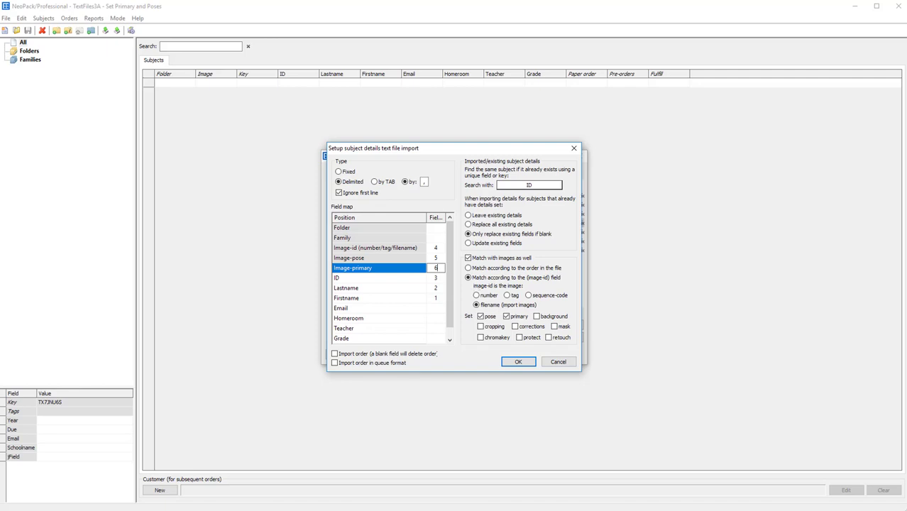
{"action": "key", "text": "alt+Tab"}
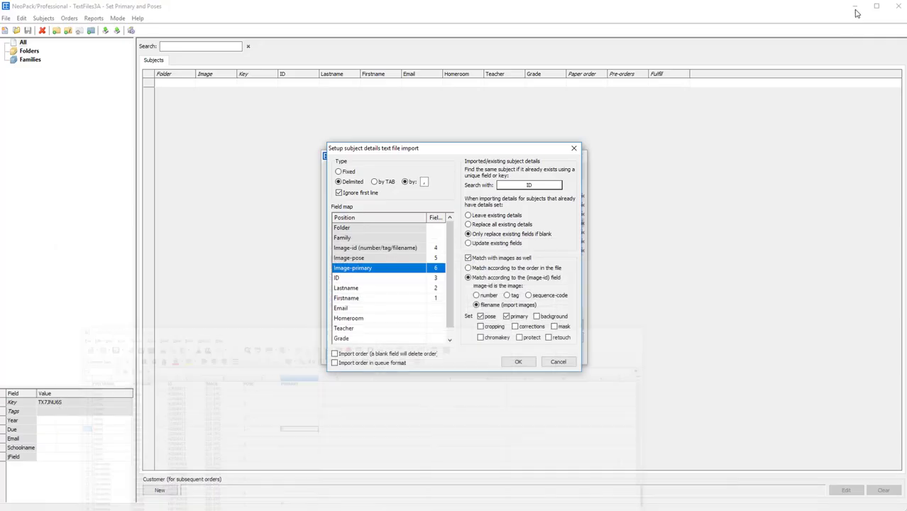
{"action": "left_click", "coordinate": [856, 6]}
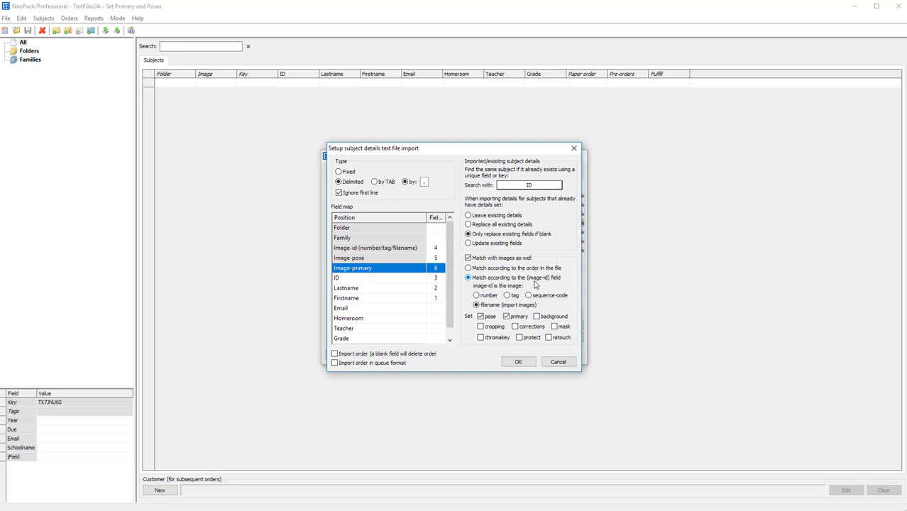
{"action": "left_click", "coordinate": [517, 362]}
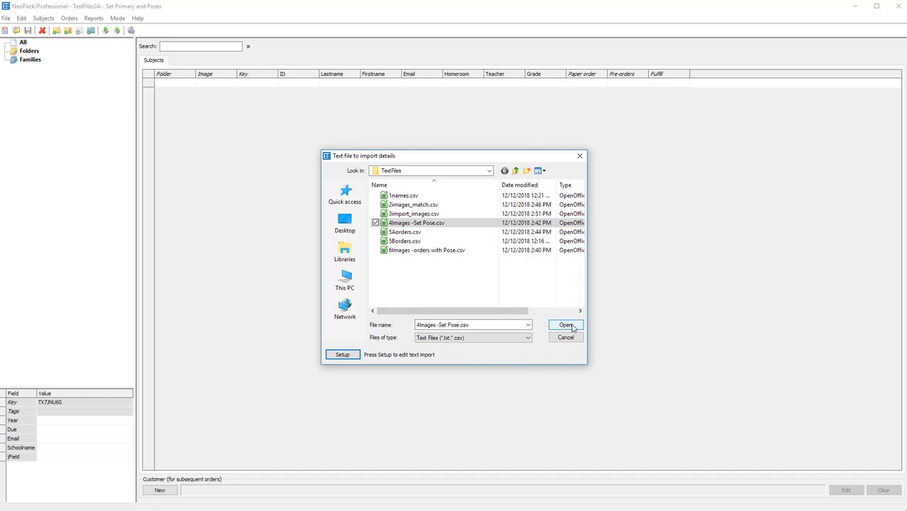
{"action": "left_click", "coordinate": [566, 325]}
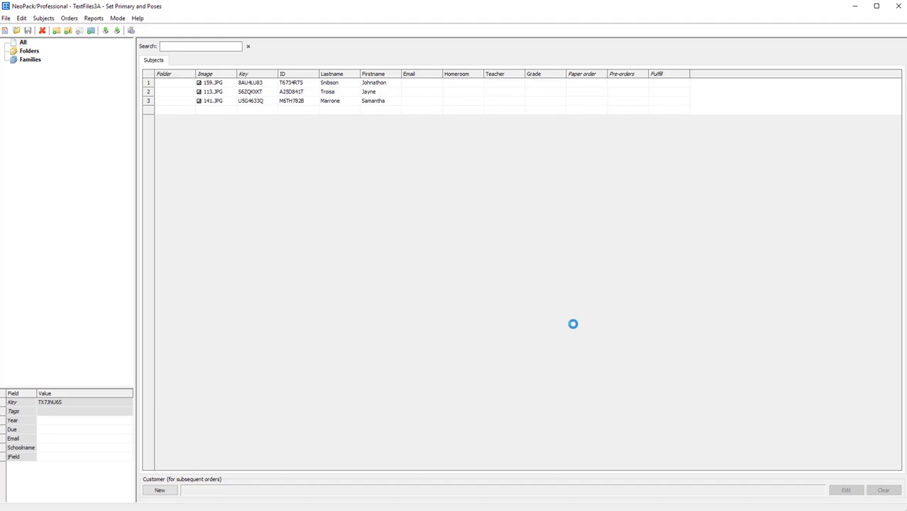
Inspect the imported subject records and the primary image filename assigned to each one.
{"action": "left_click", "coordinate": [366, 85]}
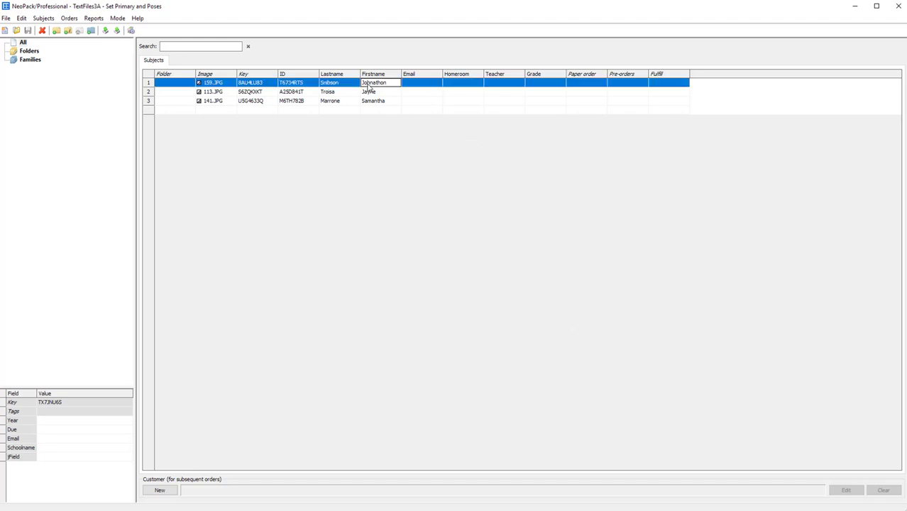
{"action": "left_click", "coordinate": [378, 92]}
{"action": "left_click", "coordinate": [378, 102]}
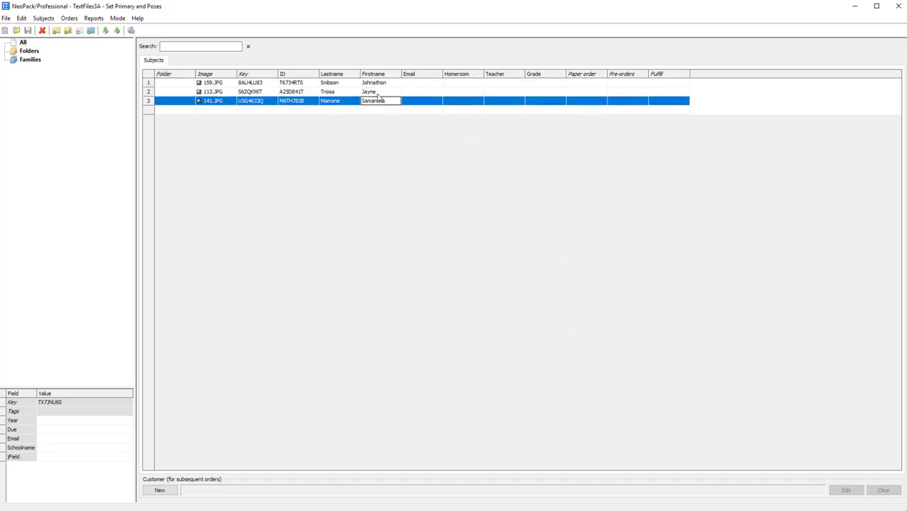
{"action": "left_click", "coordinate": [379, 93]}
{"action": "left_click", "coordinate": [220, 83]}
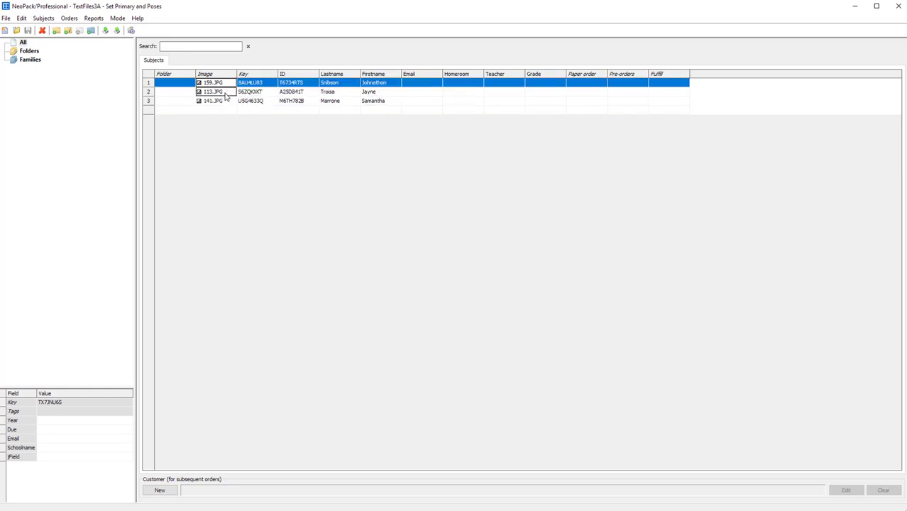
{"action": "left_click", "coordinate": [223, 103]}
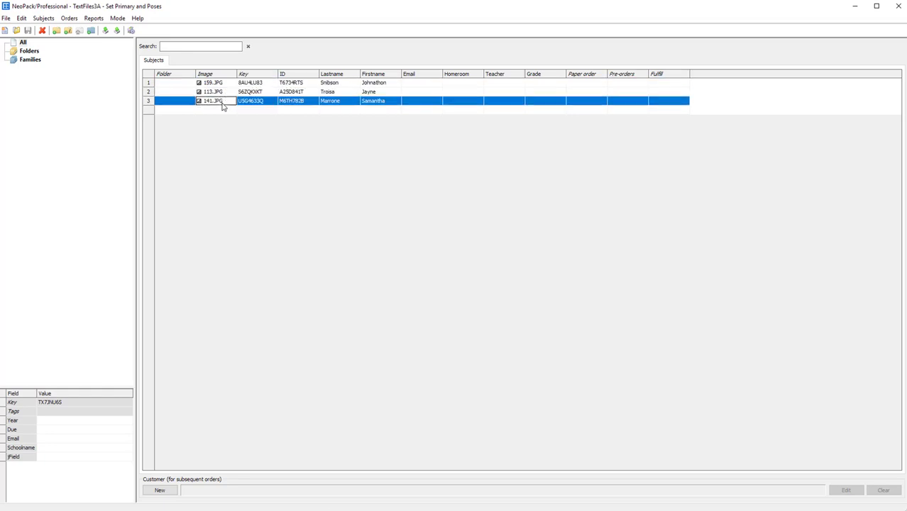
View the imported images, and examine the pose numbers assigned to each subject's images in Poses mode.
{"action": "left_click", "coordinate": [116, 18]}
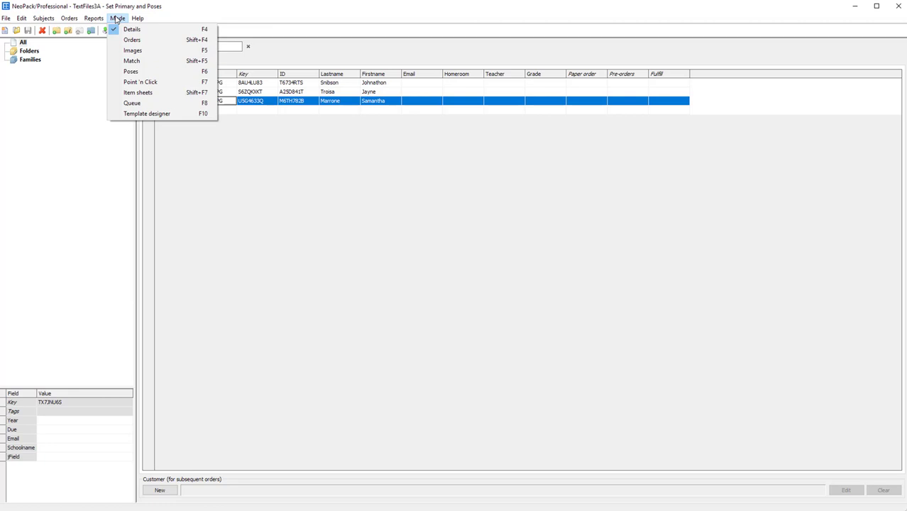
{"action": "left_click", "coordinate": [134, 50]}
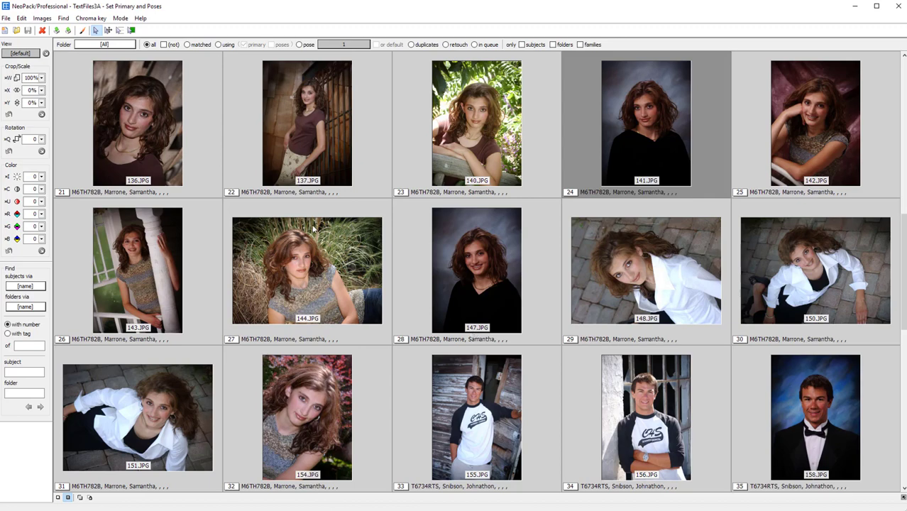
{"action": "left_click", "coordinate": [128, 22]}
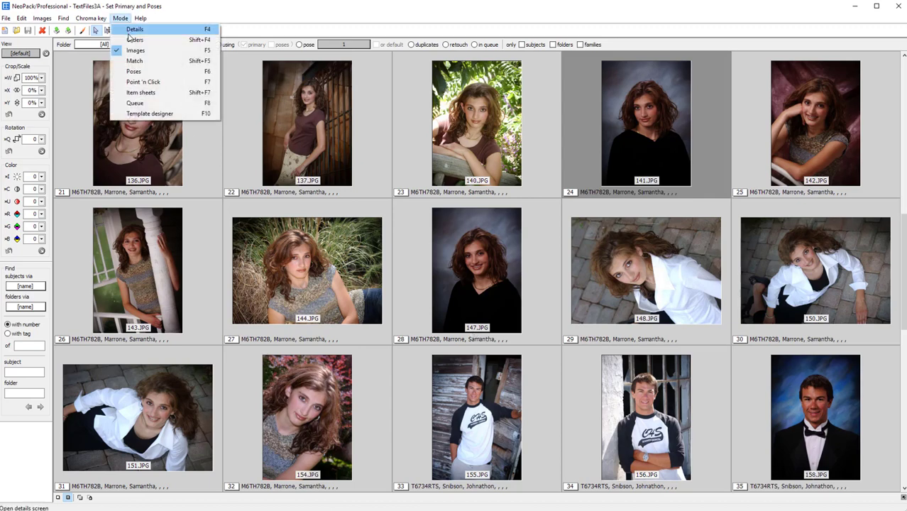
{"action": "left_click", "coordinate": [131, 72]}
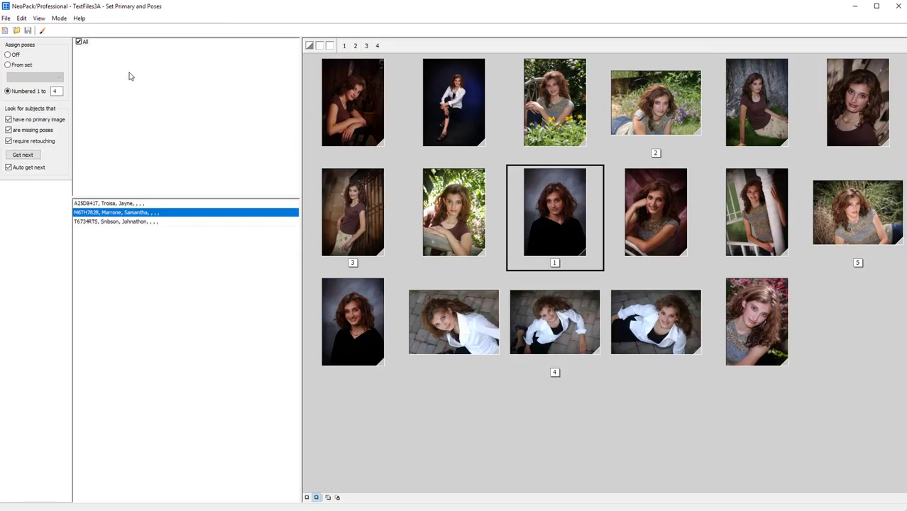
{"action": "left_click", "coordinate": [166, 204]}
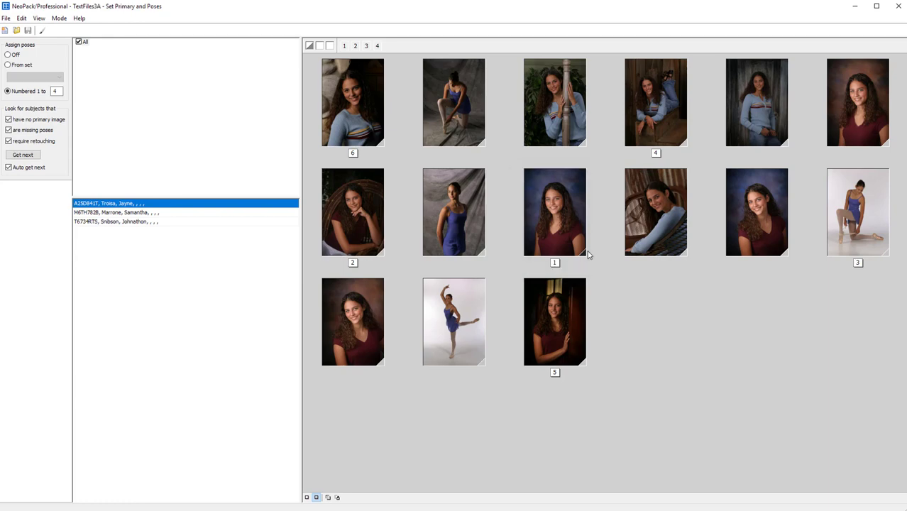
{"action": "left_click", "coordinate": [90, 213]}
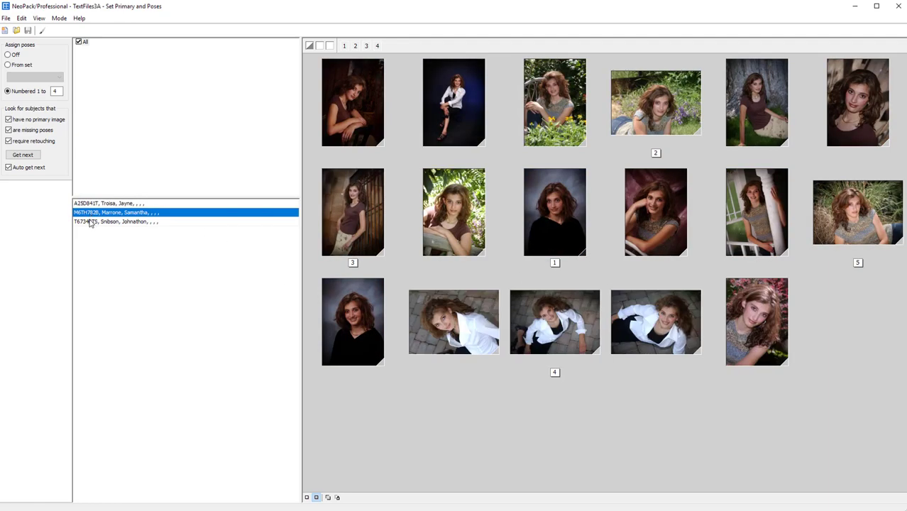
{"action": "left_click", "coordinate": [90, 222]}
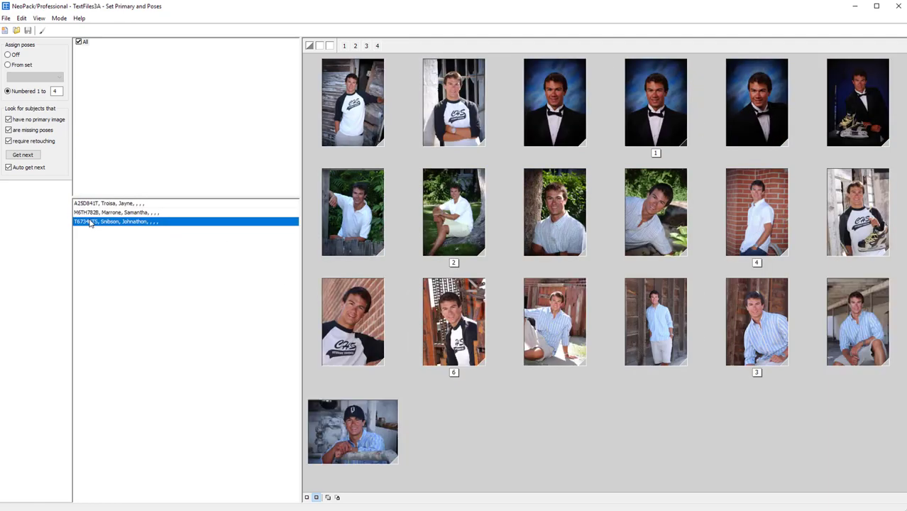
{"action": "left_click", "coordinate": [104, 205]}
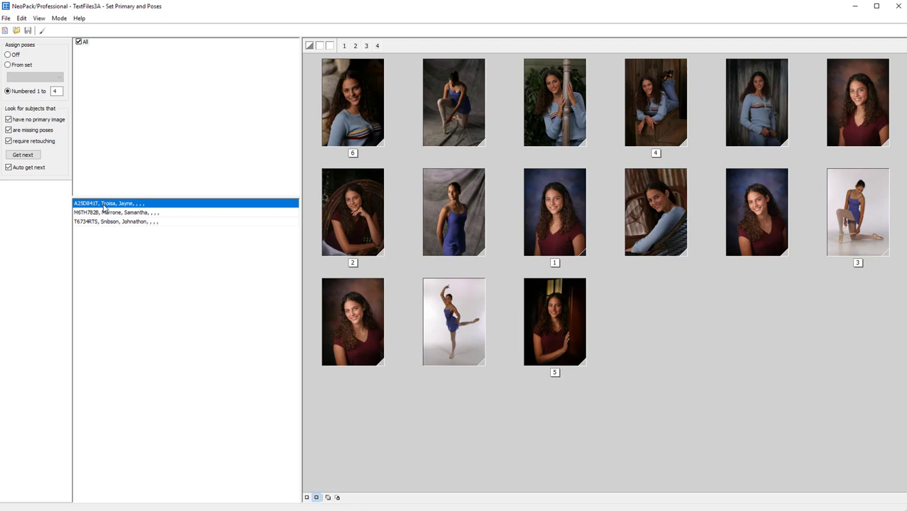
Open the TextFiles4 - Import Orders job.
{"action": "left_click", "coordinate": [16, 30]}
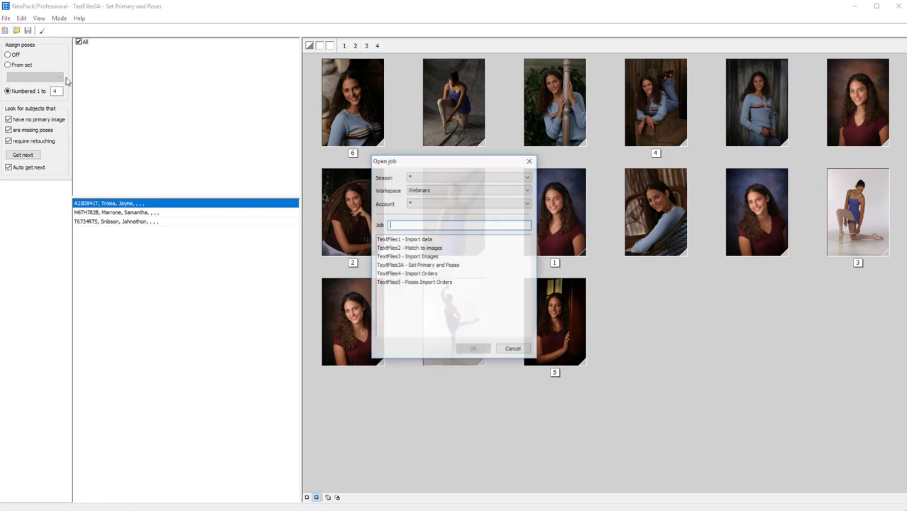
{"action": "double_click", "coordinate": [413, 275]}
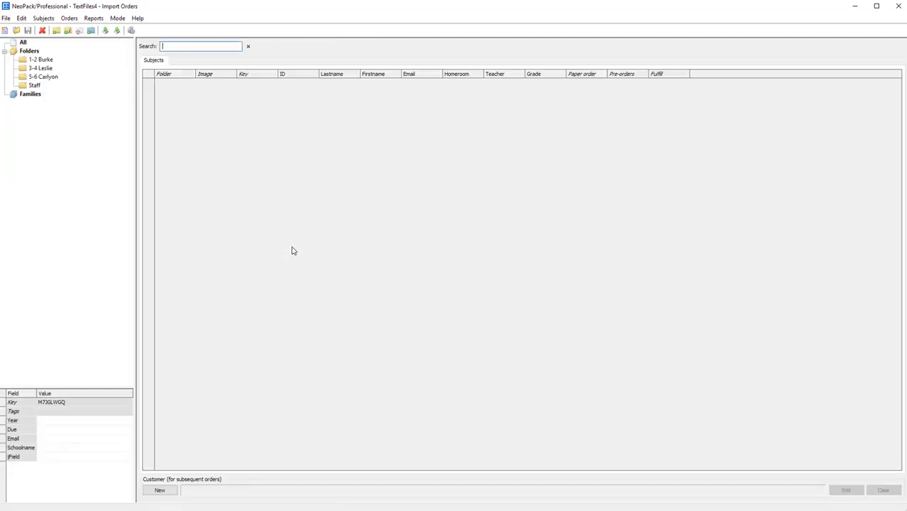
View the subjects listed in the job's 1-2 and 5-6 class folders.
{"action": "left_click", "coordinate": [40, 59]}
{"action": "left_click", "coordinate": [40, 77]}
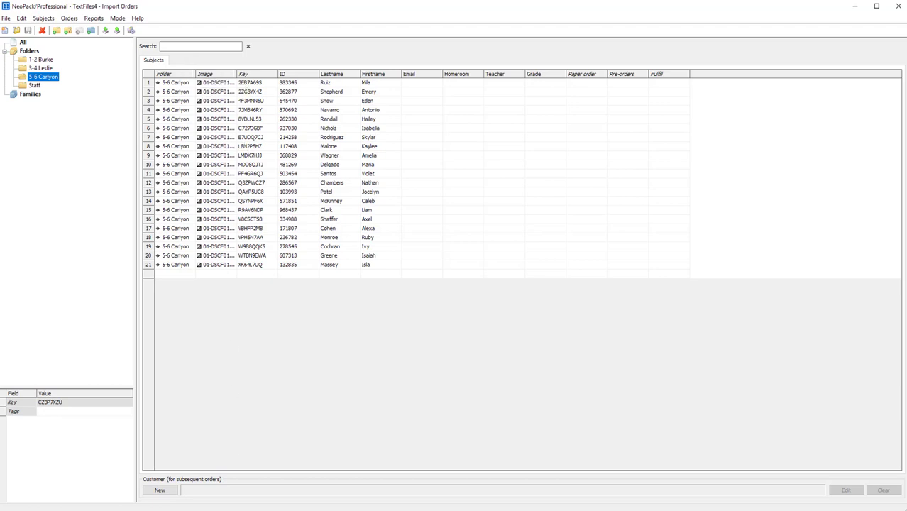
Switch to Timestone Administrator and examine the products in packages A, B and C of the Webinars workspace's TextFiles offer.
{"action": "key", "text": "alt+Tab"}
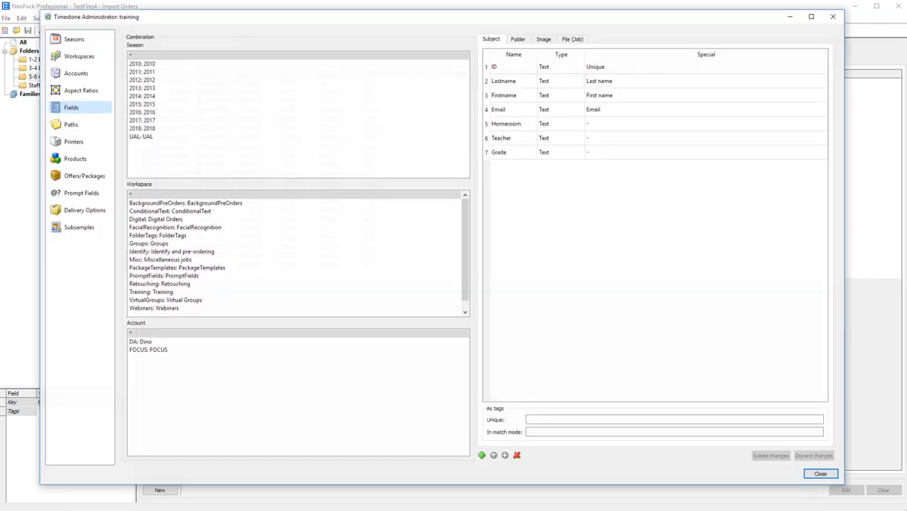
{"action": "left_click", "coordinate": [83, 173]}
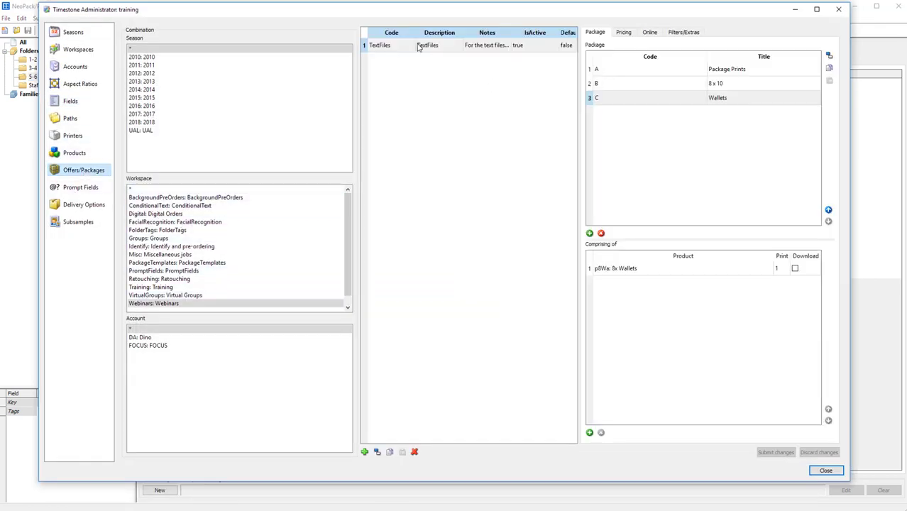
{"action": "left_click", "coordinate": [634, 83]}
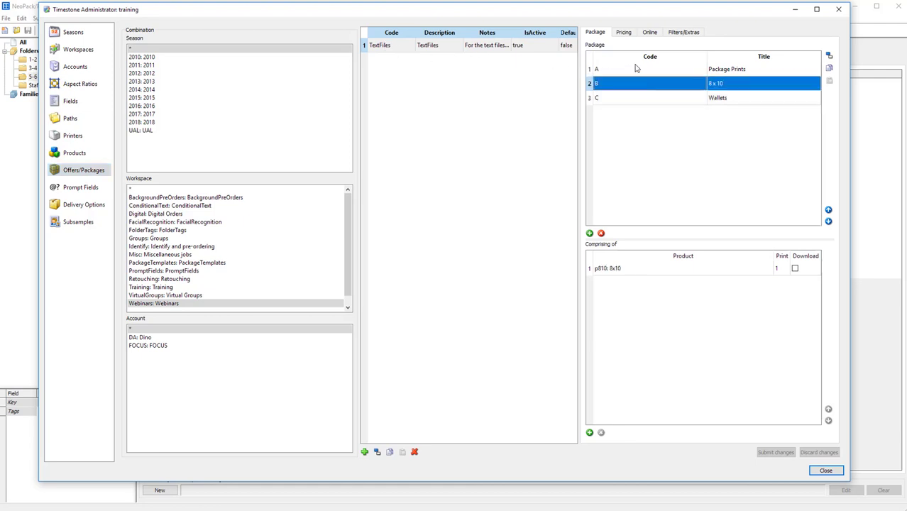
{"action": "left_click", "coordinate": [634, 72]}
{"action": "left_click", "coordinate": [635, 84]}
{"action": "left_click", "coordinate": [645, 102]}
{"action": "left_click", "coordinate": [645, 71]}
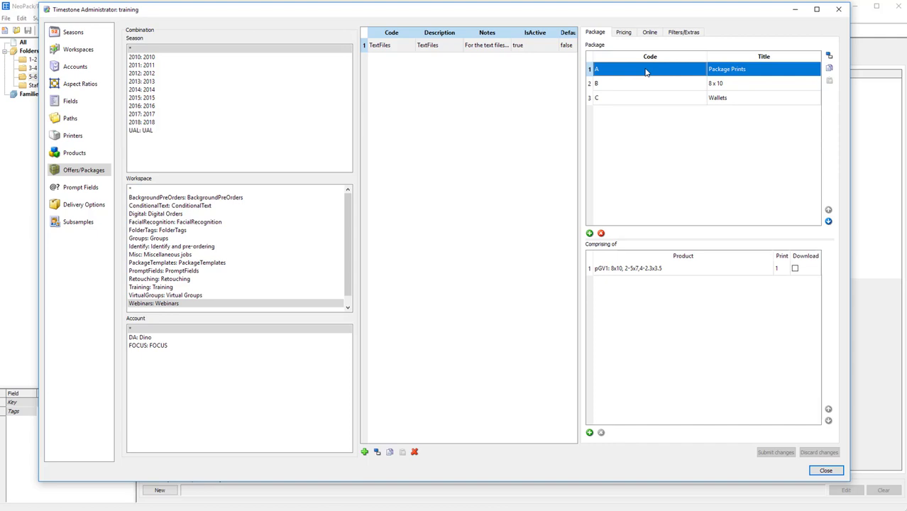
{"action": "left_click", "coordinate": [797, 10]}
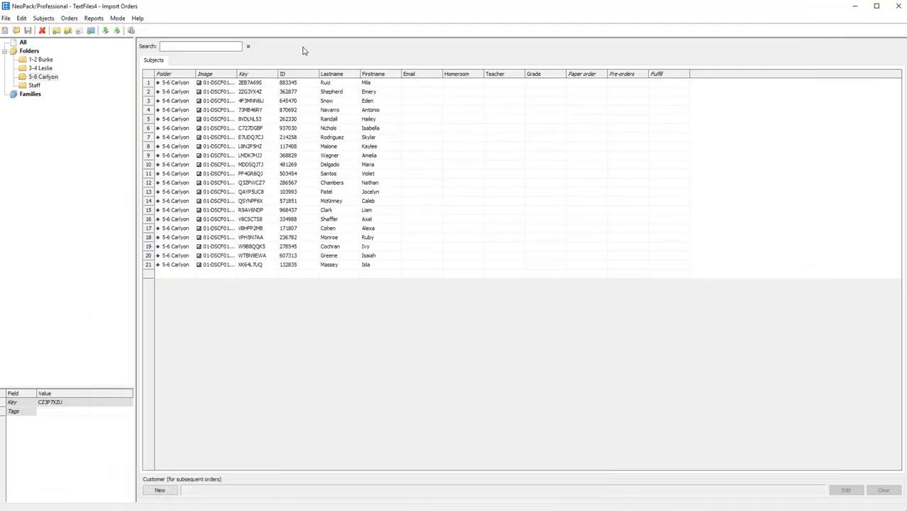
Return to NeoPack and check the offer assigned in the job's file properties.
{"action": "left_click", "coordinate": [6, 18]}
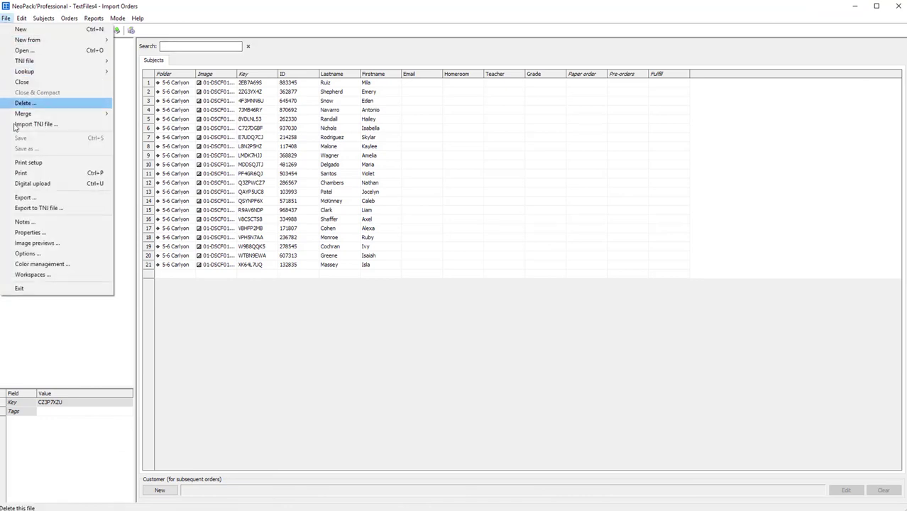
{"action": "left_click", "coordinate": [32, 233]}
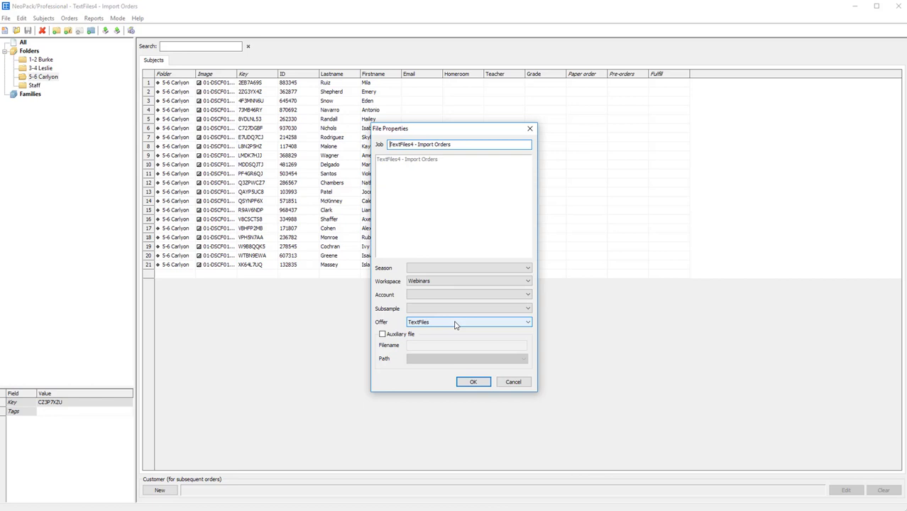
{"action": "left_click", "coordinate": [473, 382]}
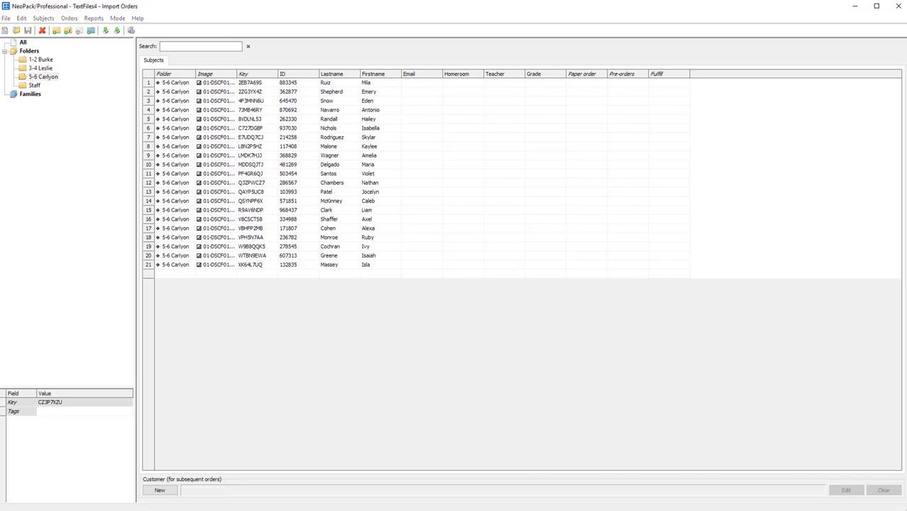
Switch to 5Aorders.csv in LibreOffice Calc and examine the PACKAGE, ITEM, QUANTITY and POSE columns.
{"action": "key", "text": "alt+Tab"}
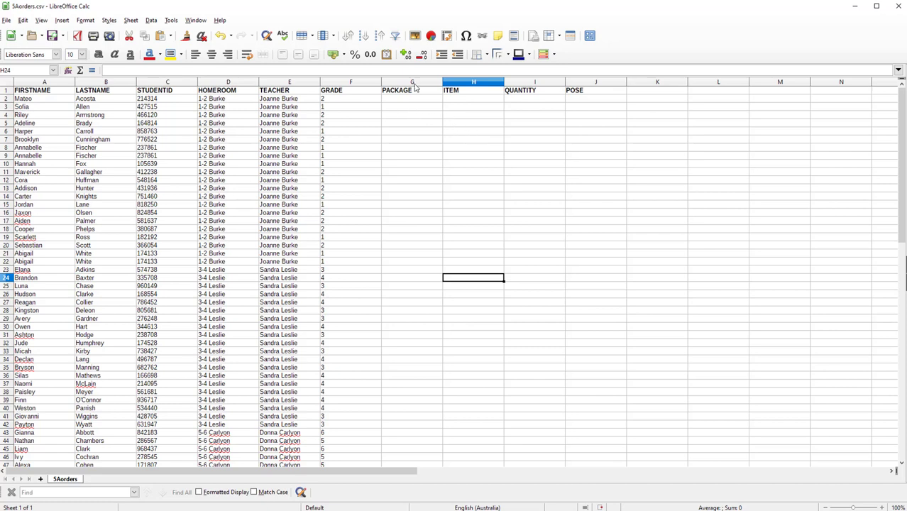
{"action": "left_click", "coordinate": [415, 108]}
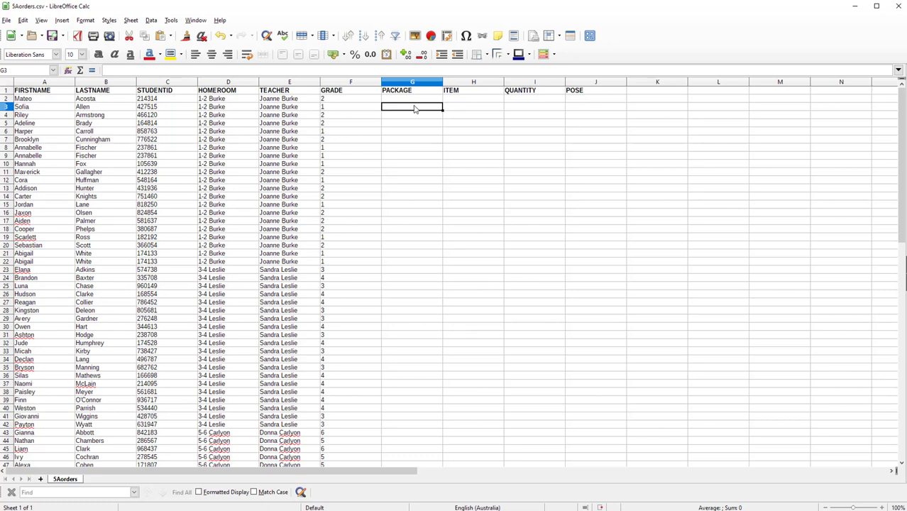
{"action": "left_click", "coordinate": [467, 108]}
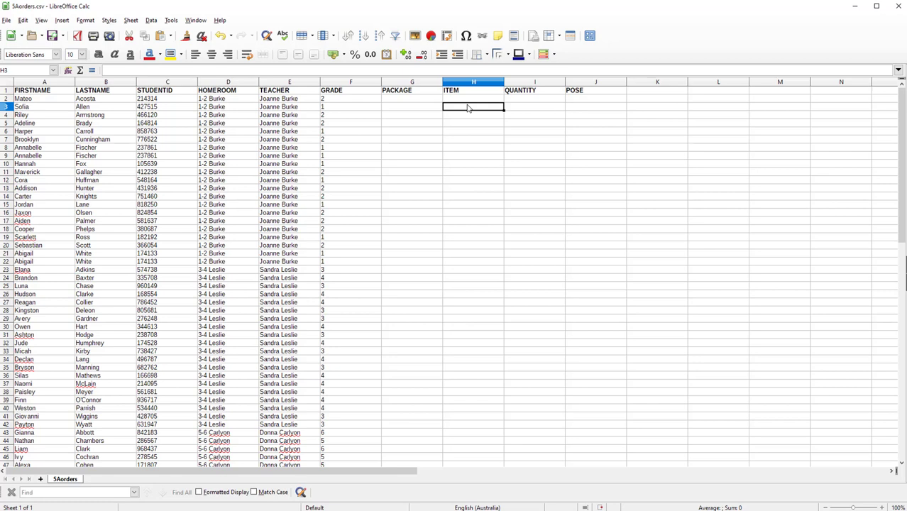
{"action": "left_click", "coordinate": [530, 117]}
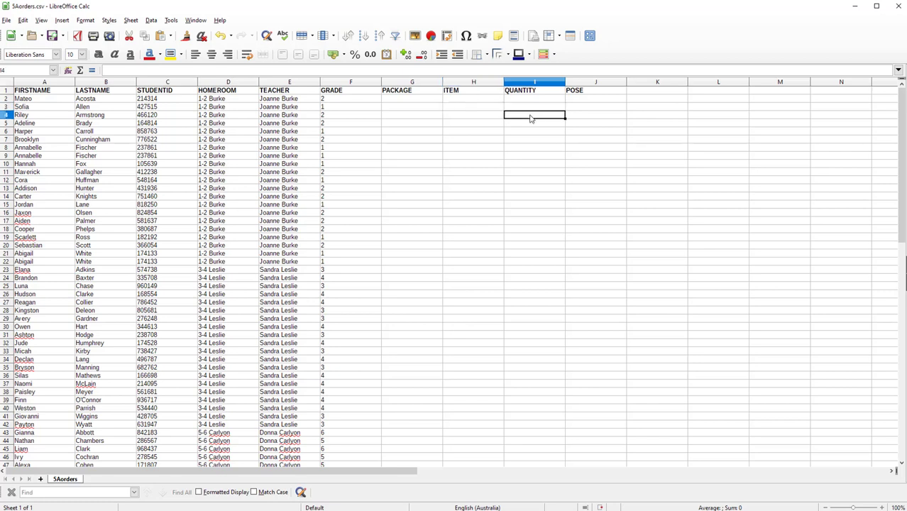
{"action": "left_click", "coordinate": [594, 107]}
{"action": "left_click", "coordinate": [588, 132]}
{"action": "left_click", "coordinate": [594, 117]}
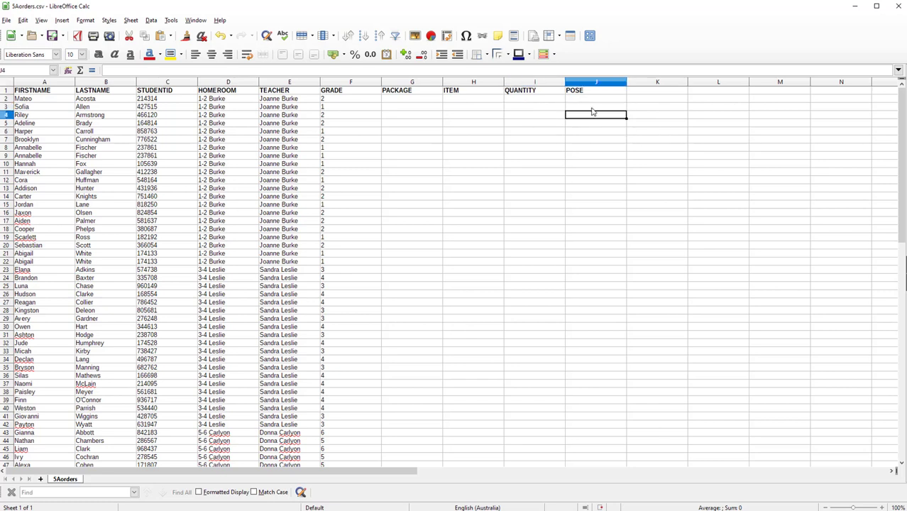
{"action": "left_click", "coordinate": [594, 108]}
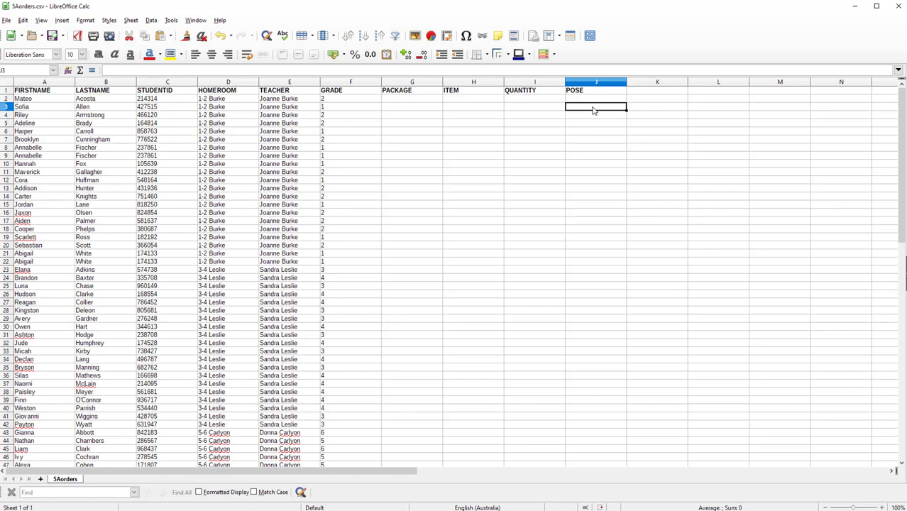
Enter package A with quantity 1 for the subject in row 2.
{"action": "left_click", "coordinate": [396, 102]}
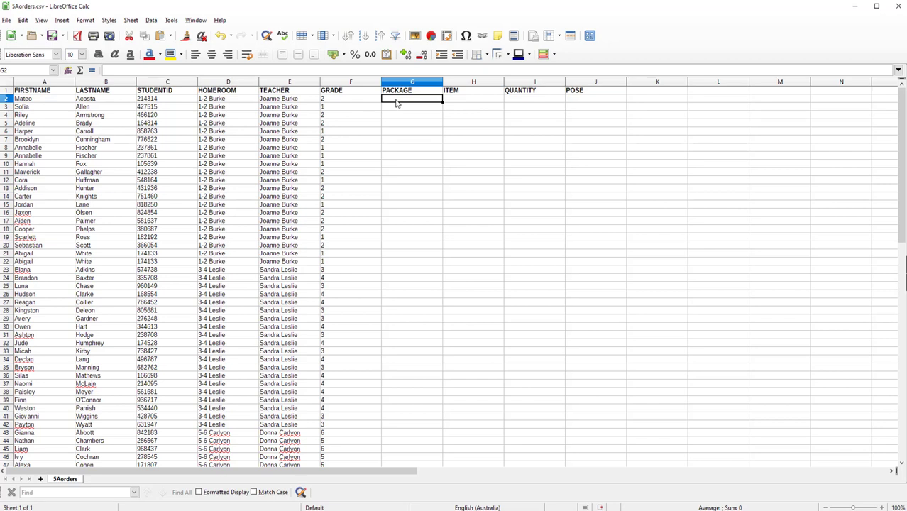
{"action": "type", "text": "A"}
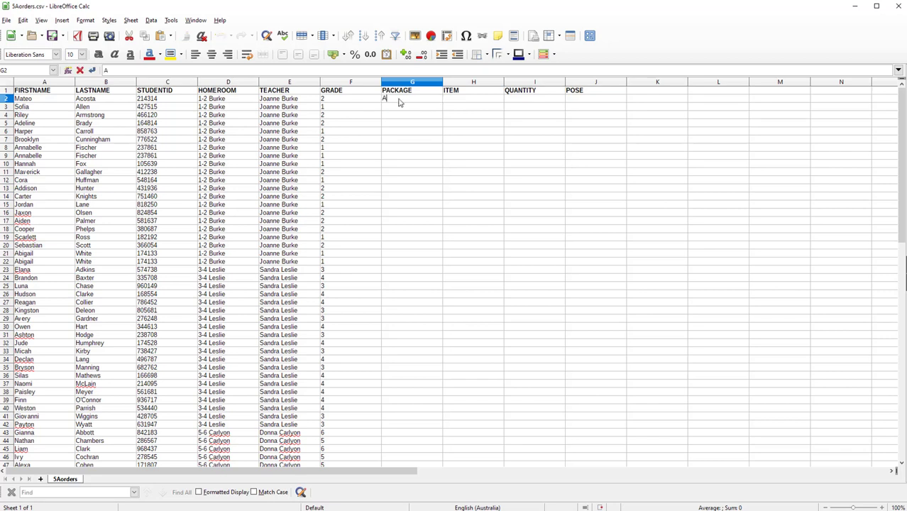
{"action": "left_click", "coordinate": [427, 205]}
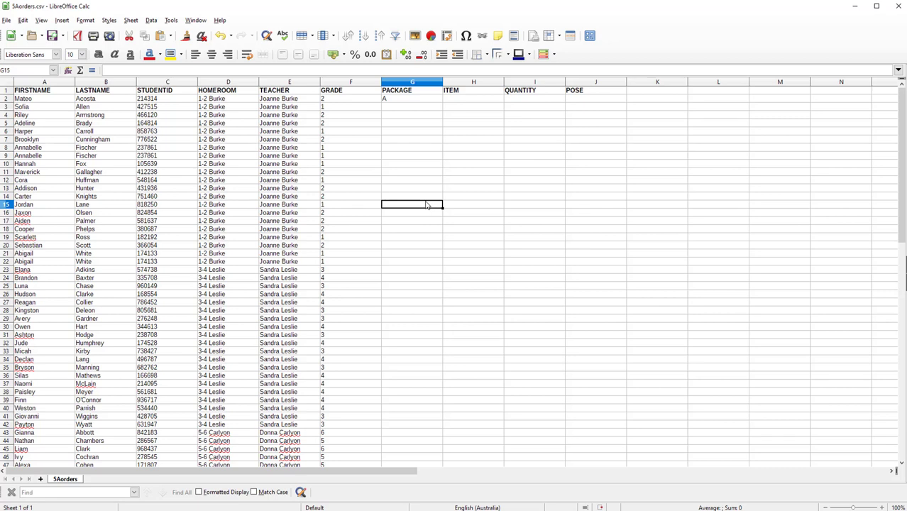
{"action": "left_click", "coordinate": [519, 102]}
{"action": "double_click", "coordinate": [518, 102]}
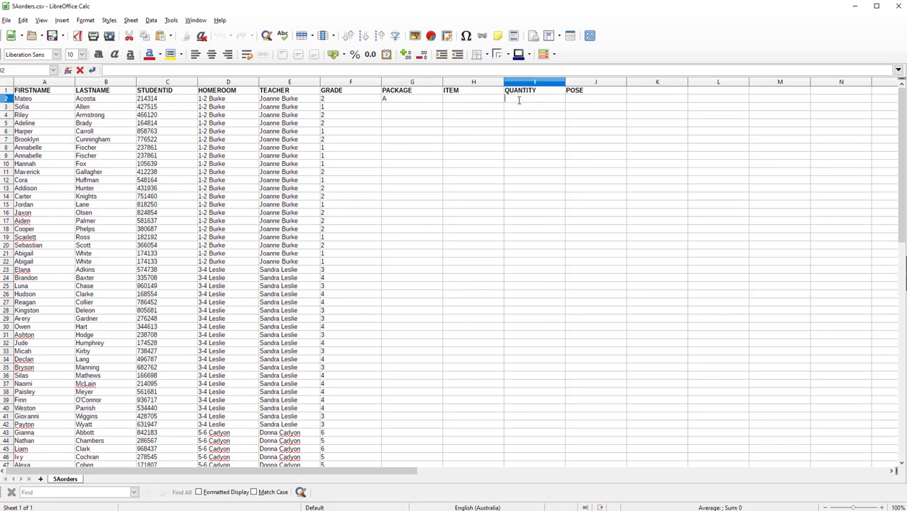
{"action": "type", "text": "1"}
{"action": "left_click", "coordinate": [397, 110]}
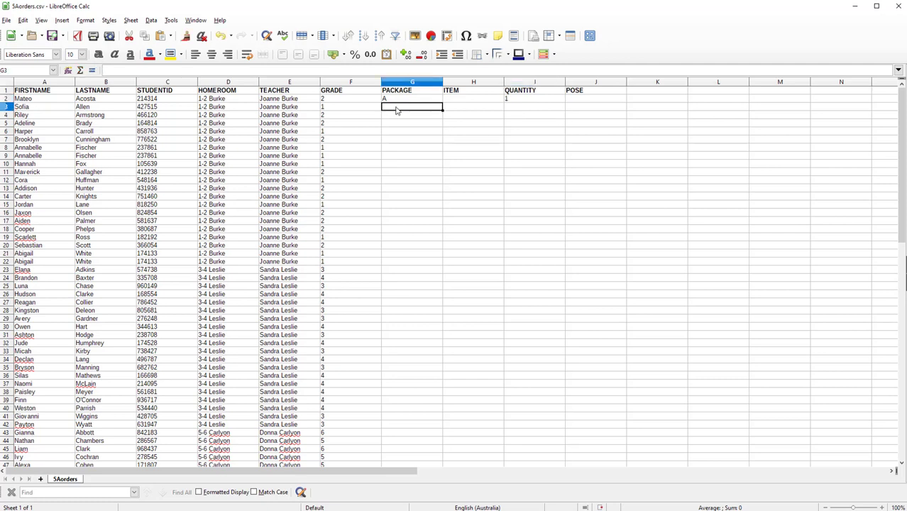
Extend the row 2 package entry to the space-separated codes A B C.
{"action": "double_click", "coordinate": [400, 99]}
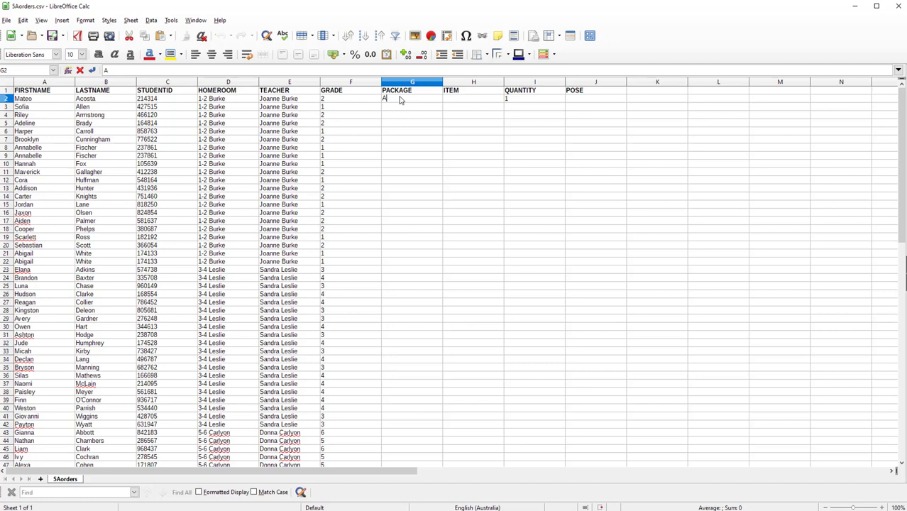
{"action": "type", "text": "B"}
{"action": "left_click", "coordinate": [468, 104]}
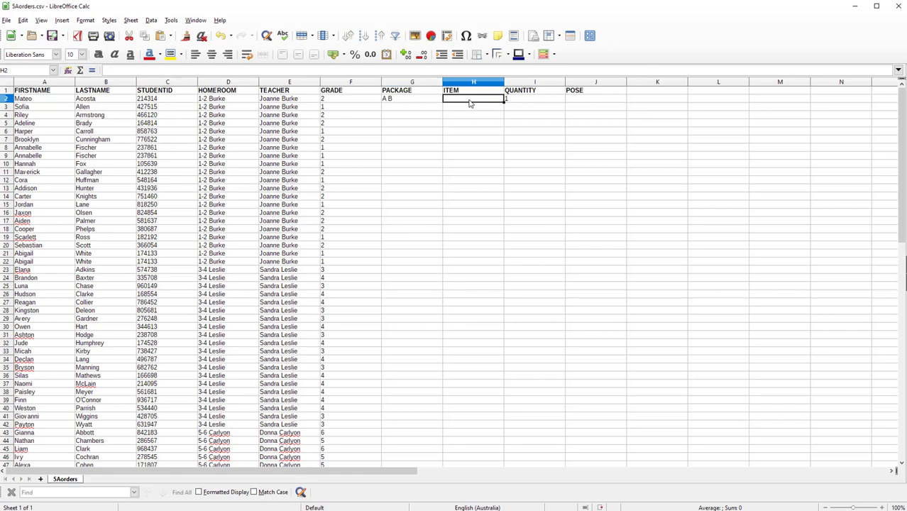
{"action": "left_click", "coordinate": [400, 102]}
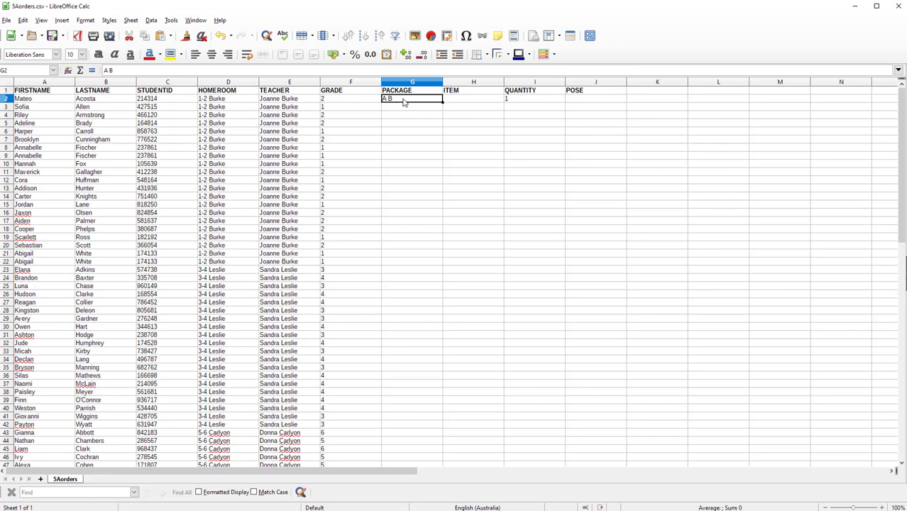
{"action": "double_click", "coordinate": [402, 101]}
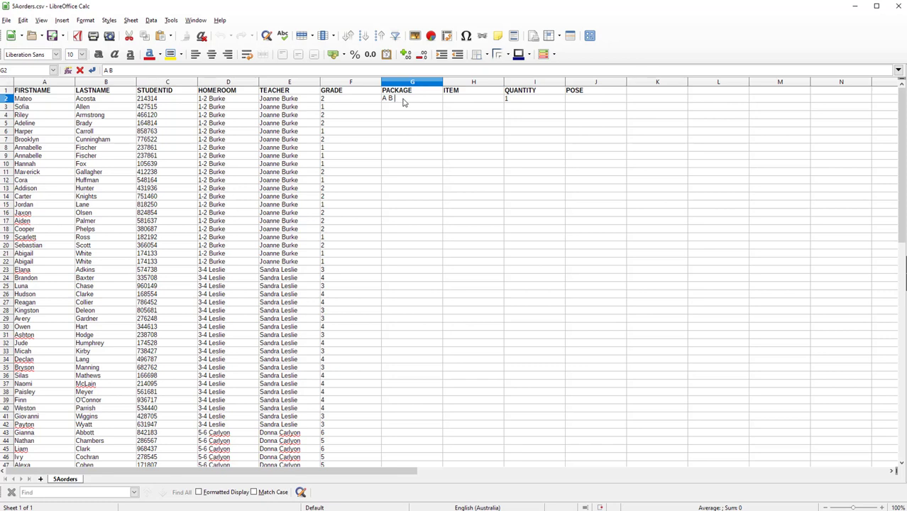
{"action": "type", "text": "C"}
{"action": "key", "text": "ctrl+s"}
Enter package A and item X for the subject in row 4.
{"action": "left_click", "coordinate": [401, 116]}
{"action": "double_click", "coordinate": [401, 114]}
{"action": "type", "text": "A"}
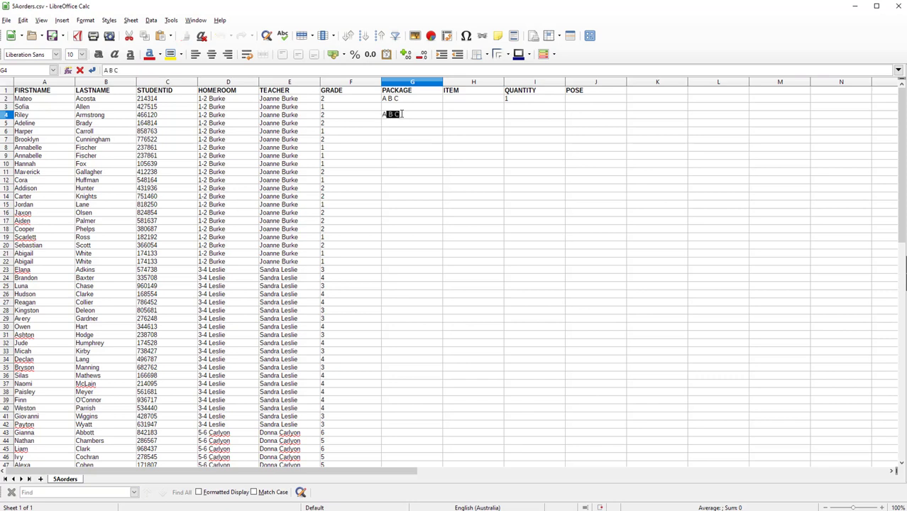
{"action": "key", "text": "BackSpace"}
{"action": "left_click", "coordinate": [450, 118]}
{"action": "double_click", "coordinate": [451, 118]}
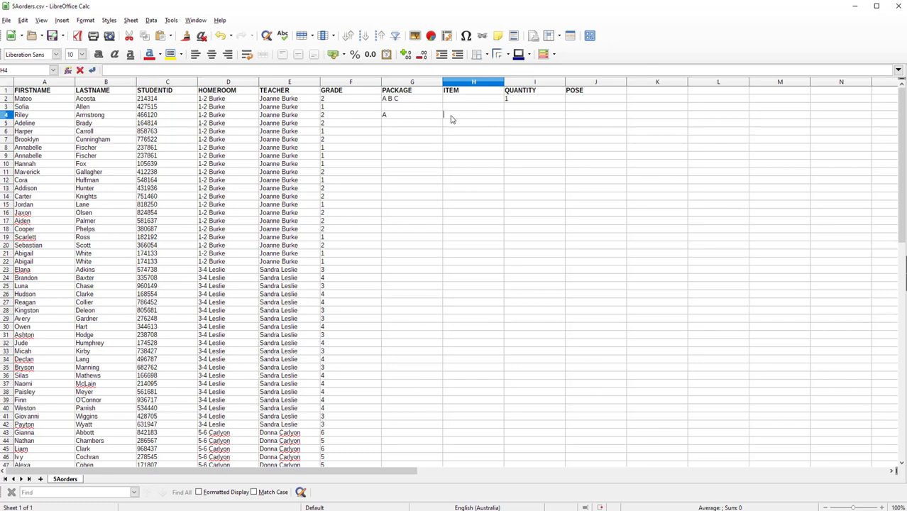
{"action": "type", "text": "X"}
Fill row 5 with packages A C, items Y X and quantities 2 1.
{"action": "double_click", "coordinate": [384, 125]}
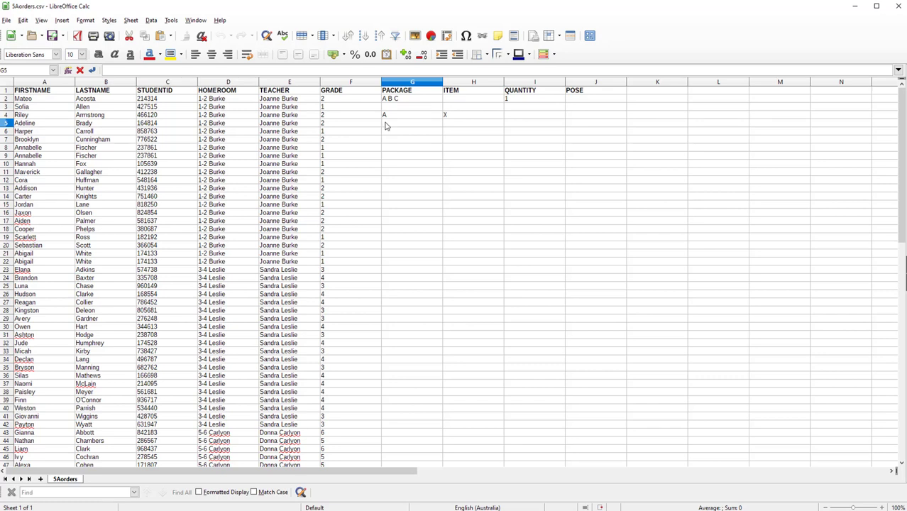
{"action": "type", "text": "A C"}
{"action": "double_click", "coordinate": [446, 125]}
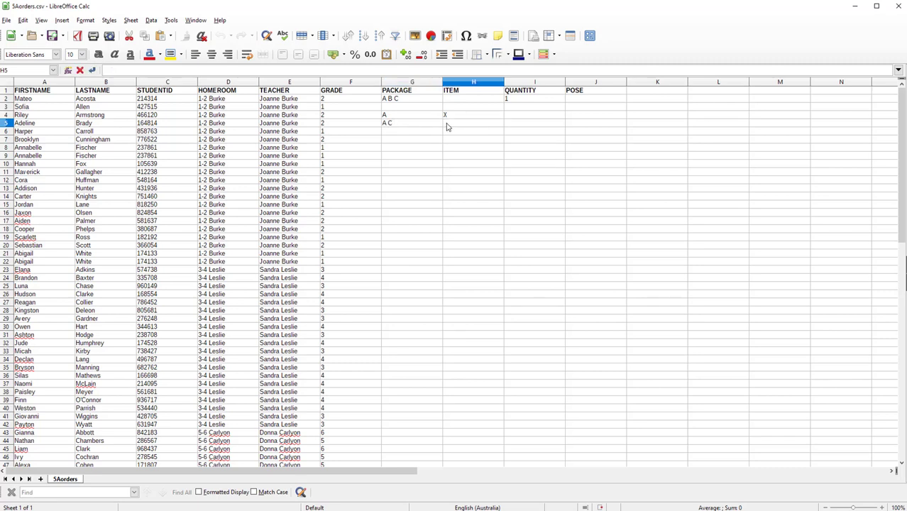
{"action": "type", "text": "Y X"}
{"action": "double_click", "coordinate": [510, 125]}
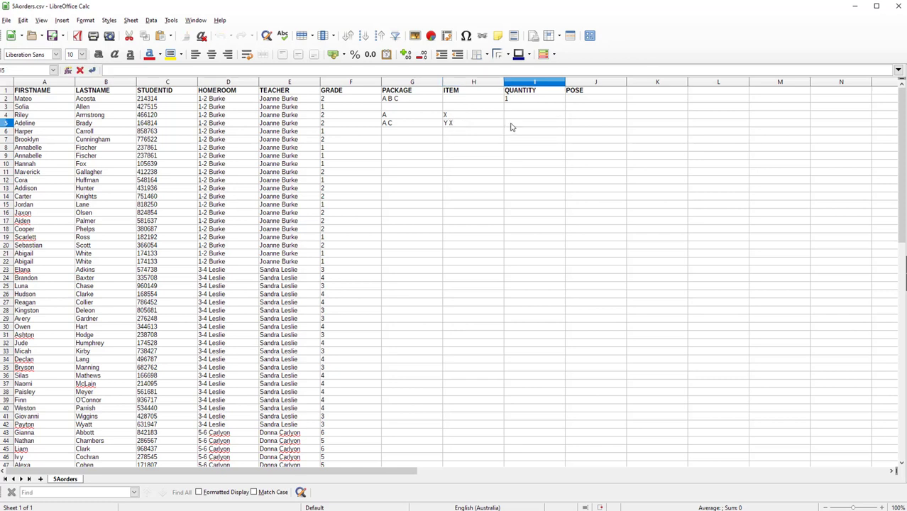
{"action": "type", "text": "1 1"}
{"action": "key", "text": "BackSpace"}
{"action": "key", "text": "BackSpace"}
{"action": "key", "text": "BackSpace"}
{"action": "type", "text": "2 1"}
Enter package A with quantity 3 for the subject in row 7.
{"action": "left_click", "coordinate": [404, 141]}
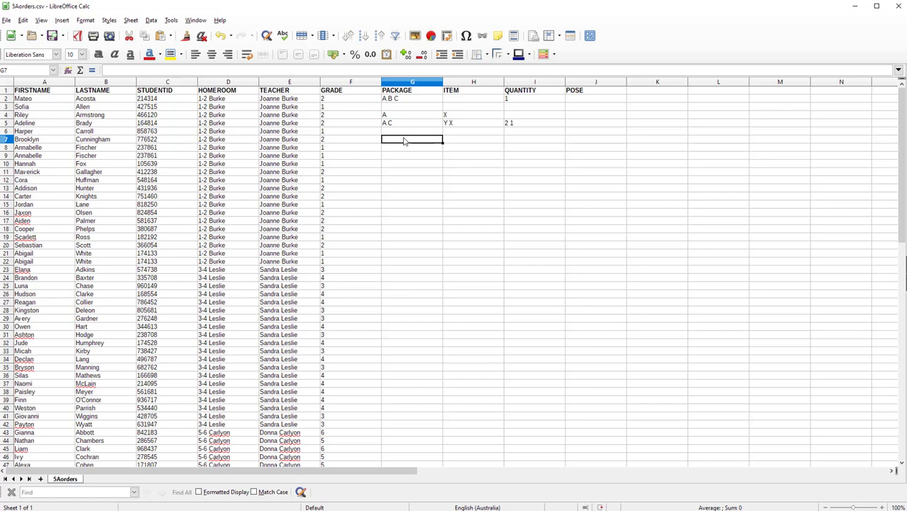
{"action": "double_click", "coordinate": [403, 140]}
{"action": "type", "text": "A"}
{"action": "double_click", "coordinate": [522, 141]}
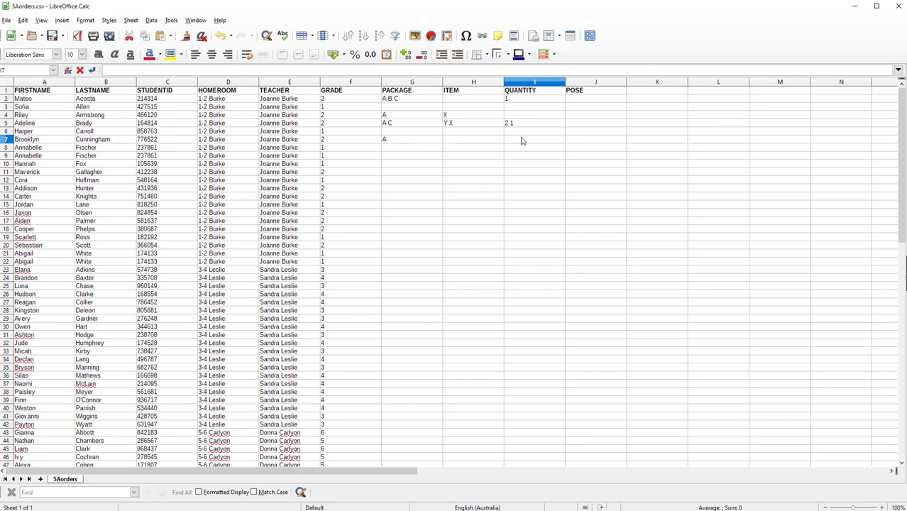
{"action": "type", "text": "#"}
{"action": "type", "text": "3"}
Enter the repeated package codes A A A for the subject in row 8.
{"action": "left_click", "coordinate": [395, 150]}
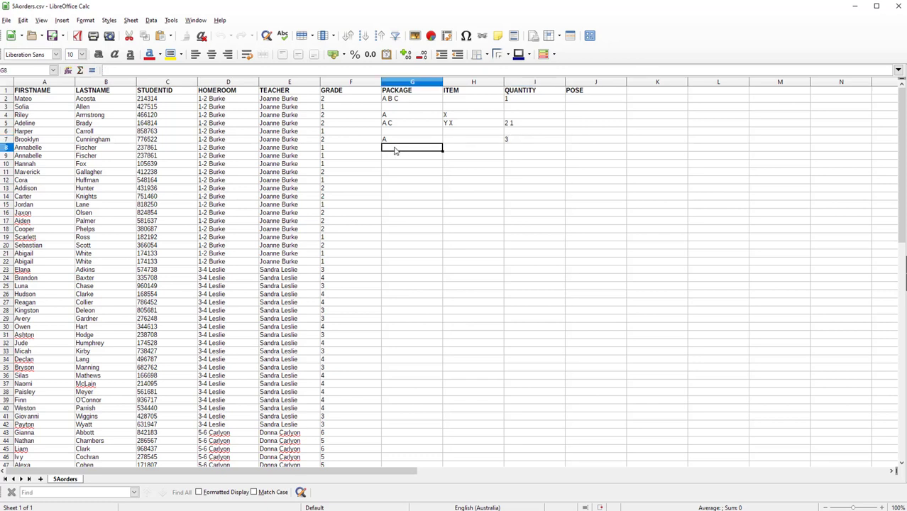
{"action": "double_click", "coordinate": [396, 150]}
{"action": "type", "text": "A A A"}
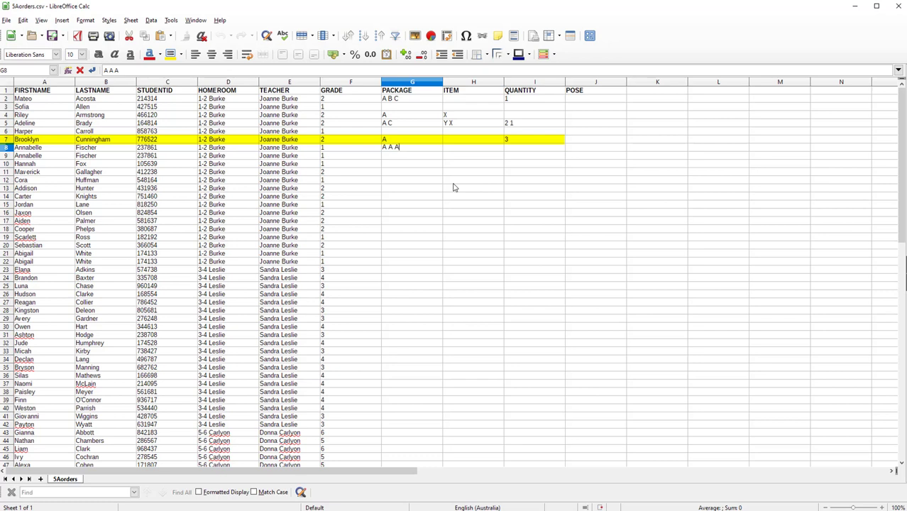
{"action": "key", "text": "Return"}
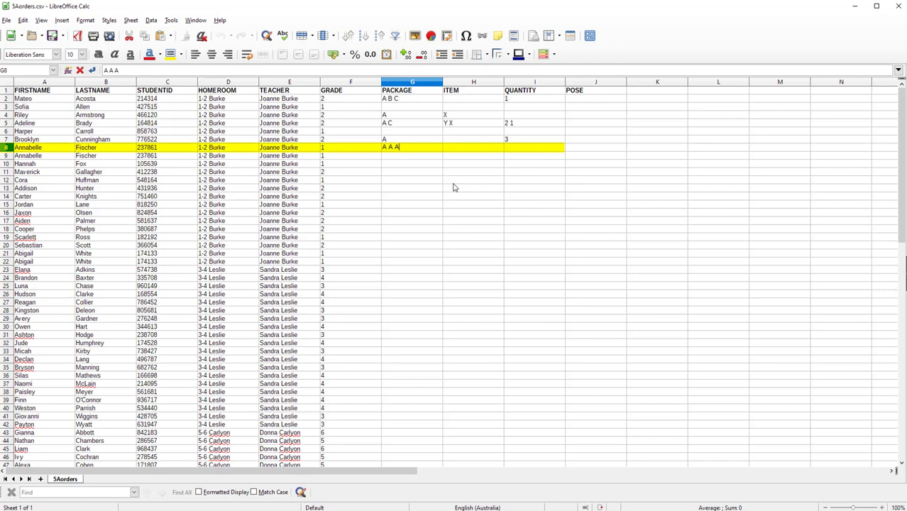
{"action": "key", "text": "F2"}
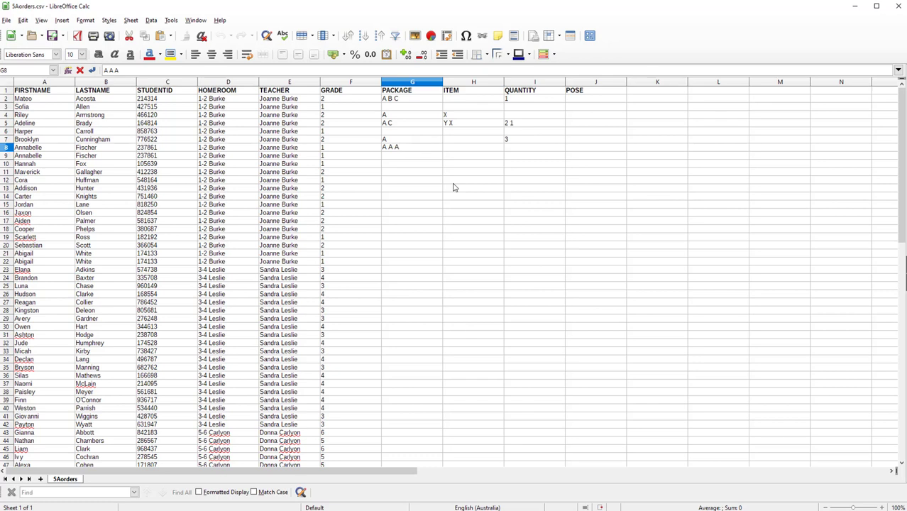
Insert two blank rows below row 10 in the orders sheet.
{"action": "left_click", "coordinate": [6, 164]}
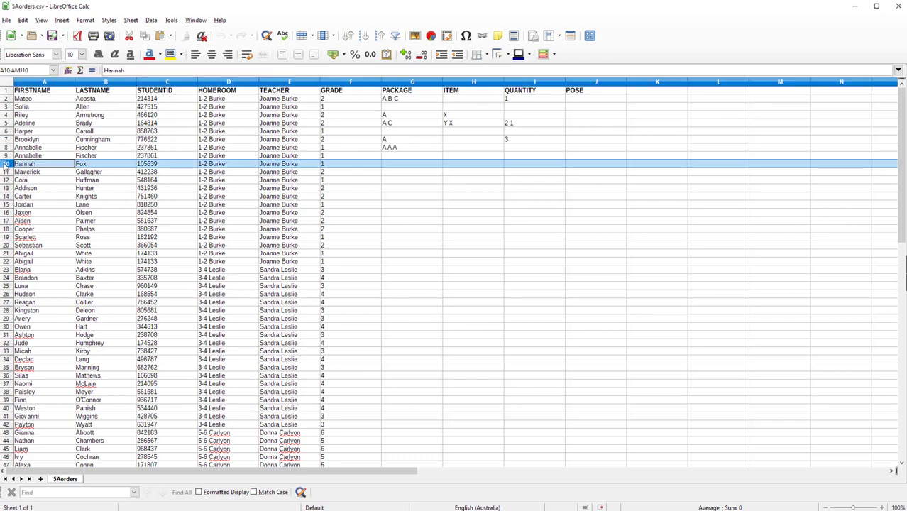
{"action": "right_click", "coordinate": [6, 165]}
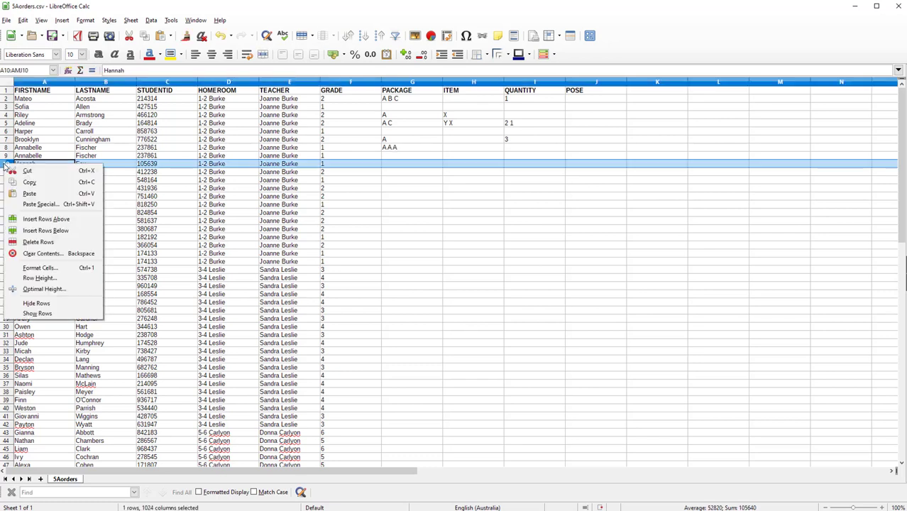
{"action": "left_click", "coordinate": [32, 230]}
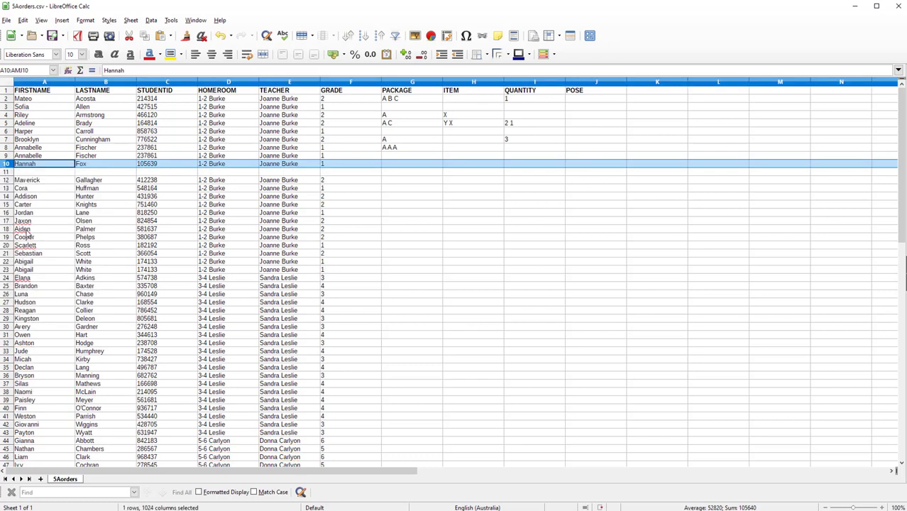
{"action": "left_click", "coordinate": [6, 173]}
{"action": "right_click", "coordinate": [6, 173]}
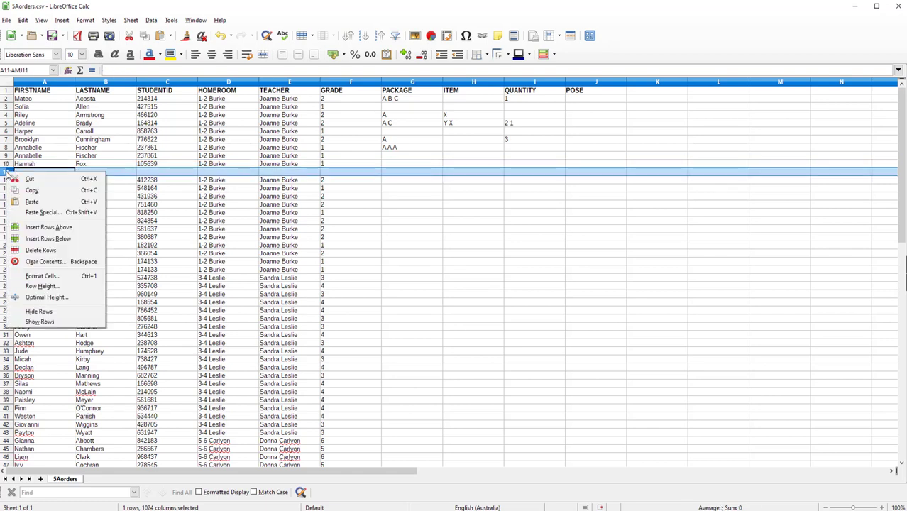
{"action": "left_click", "coordinate": [39, 238]}
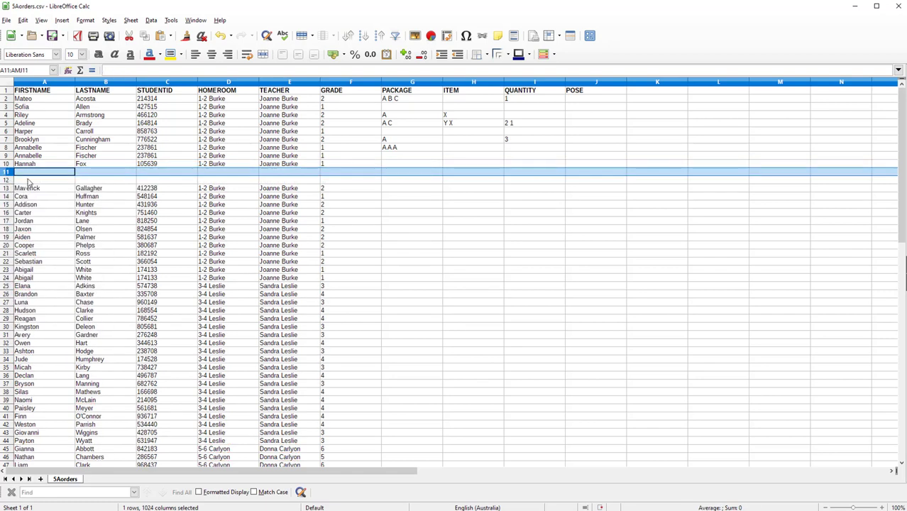
Copy the subject record in row 10 into the blank rows 11 and 12.
{"action": "left_click", "coordinate": [6, 165]}
{"action": "right_click", "coordinate": [6, 165]}
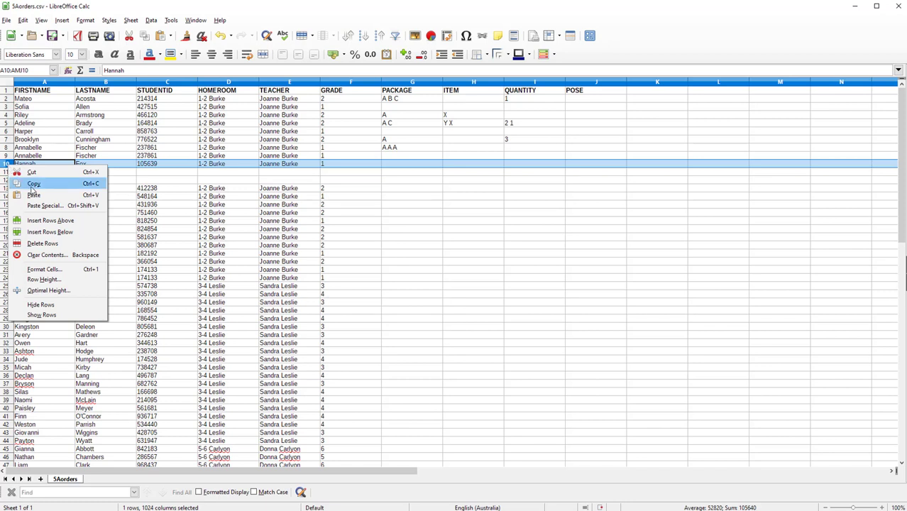
{"action": "left_click", "coordinate": [34, 183]}
{"action": "left_click", "coordinate": [7, 173]}
{"action": "right_click", "coordinate": [8, 175]}
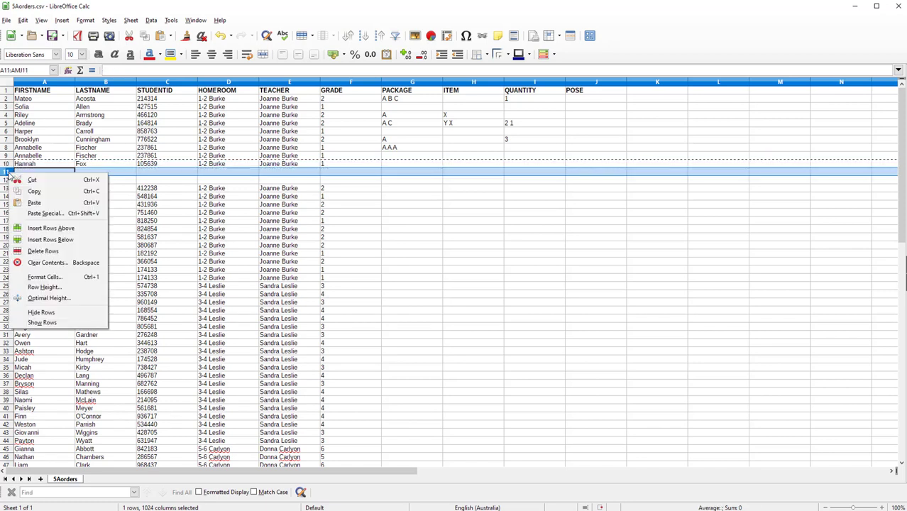
{"action": "left_click", "coordinate": [31, 204]}
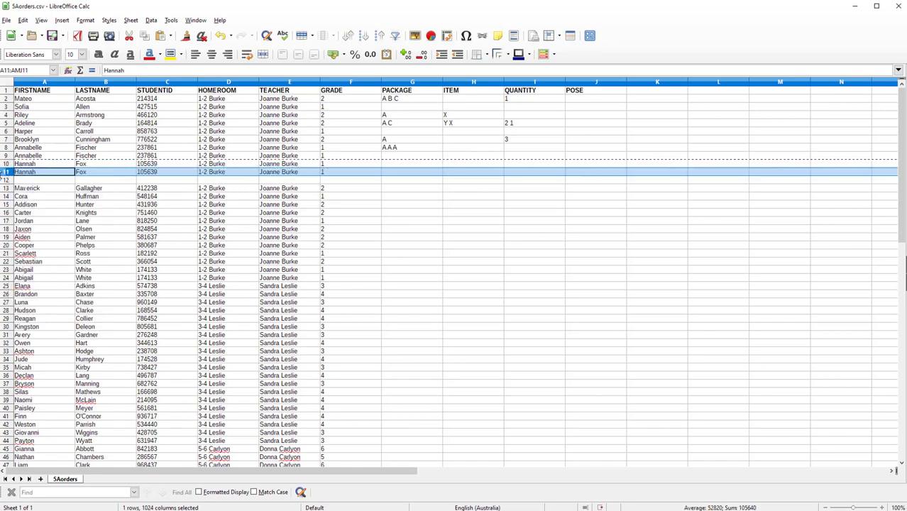
{"action": "left_click", "coordinate": [7, 181]}
{"action": "right_click", "coordinate": [6, 181]}
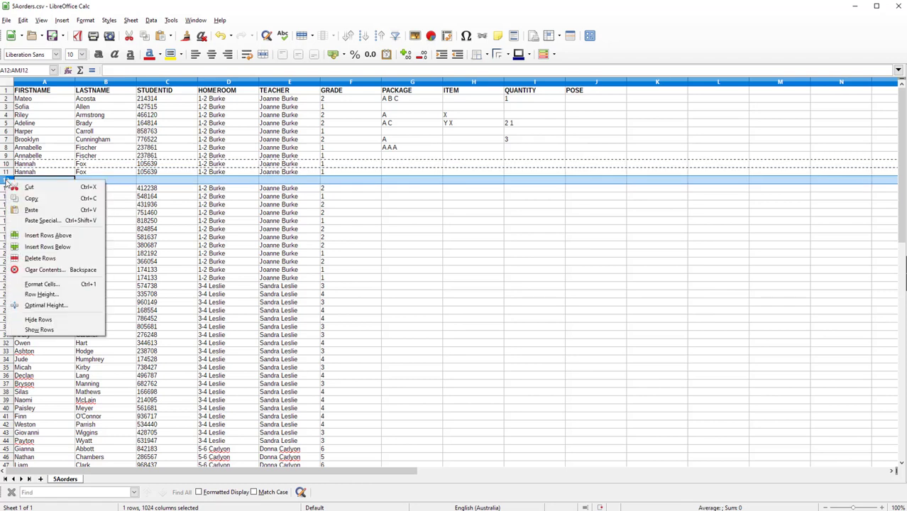
{"action": "left_click", "coordinate": [32, 210]}
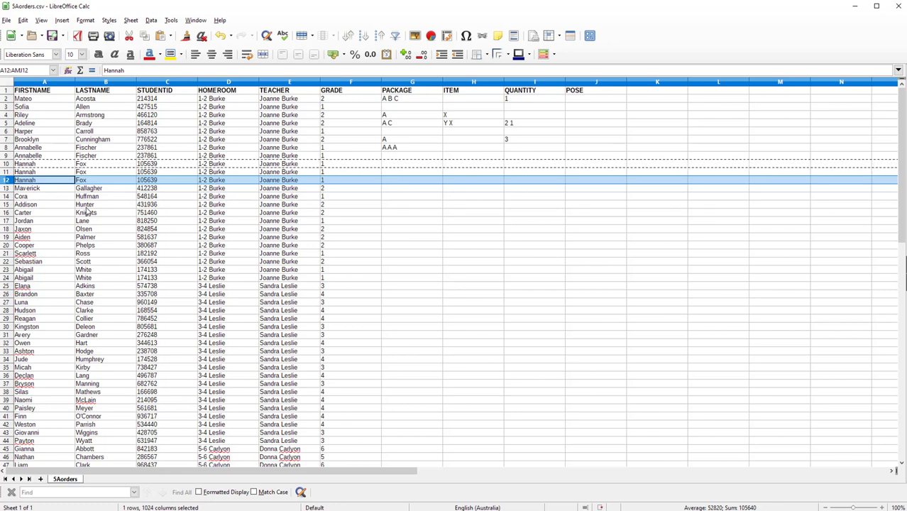
Enter packages A, B and C in rows 10, 11 and 12 respectively for the repeated subject.
{"action": "left_click", "coordinate": [366, 175]}
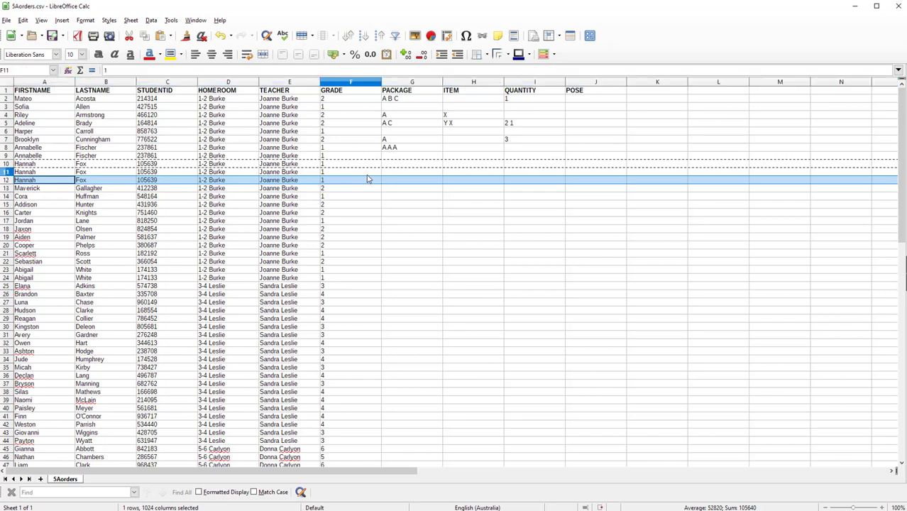
{"action": "left_click", "coordinate": [399, 166]}
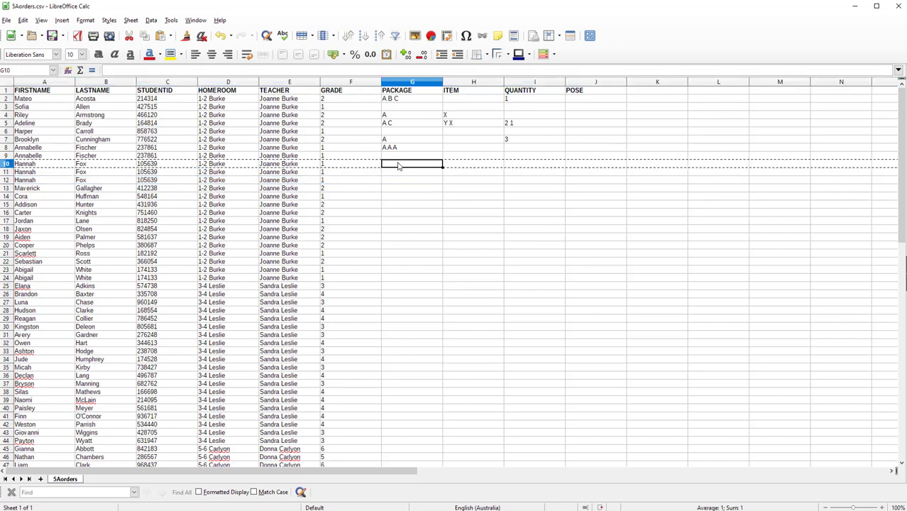
{"action": "double_click", "coordinate": [398, 166]}
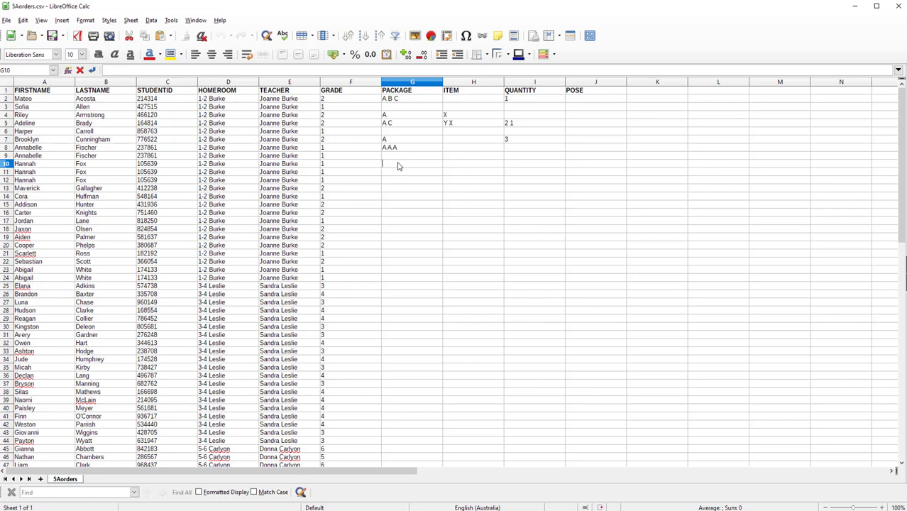
{"action": "type", "text": "A"}
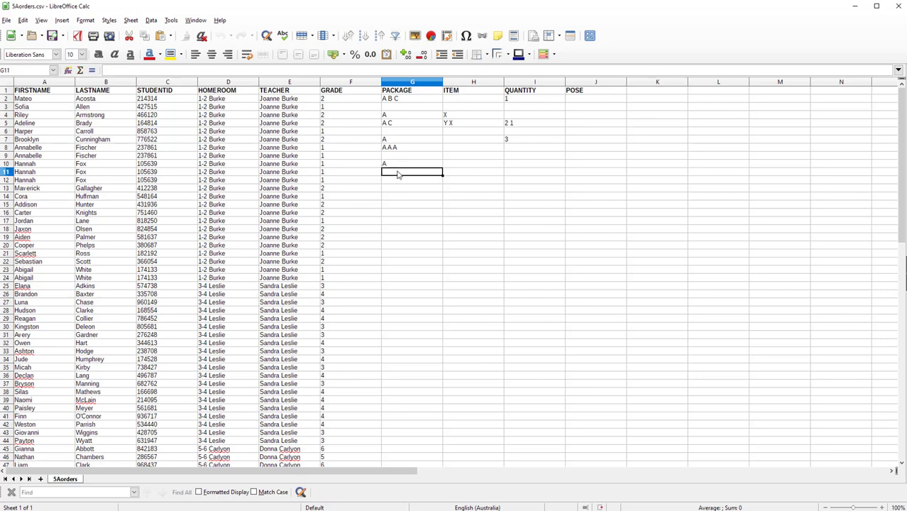
{"action": "left_click", "coordinate": [397, 175]}
{"action": "type", "text": "B"}
{"action": "left_click", "coordinate": [402, 183]}
{"action": "double_click", "coordinate": [400, 183]}
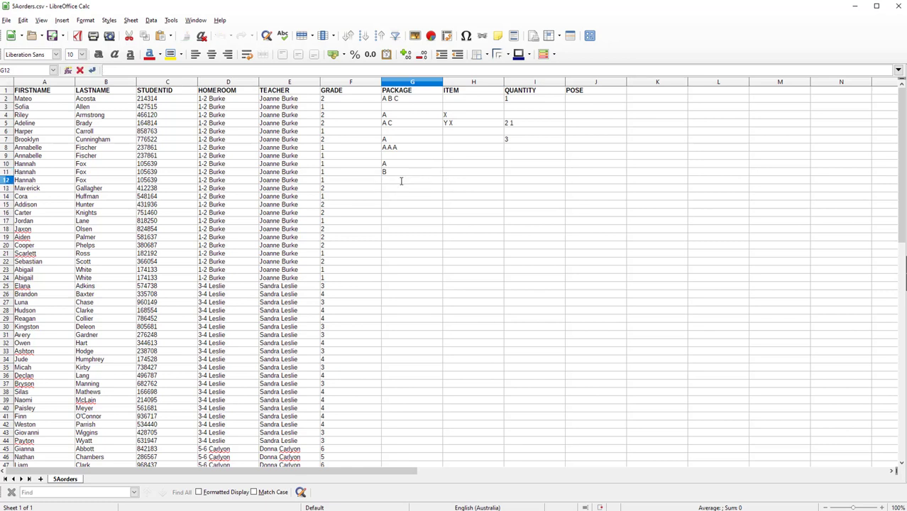
{"action": "type", "text": "C"}
Enter item X in row 10 and items Y X in row 12.
{"action": "double_click", "coordinate": [465, 168]}
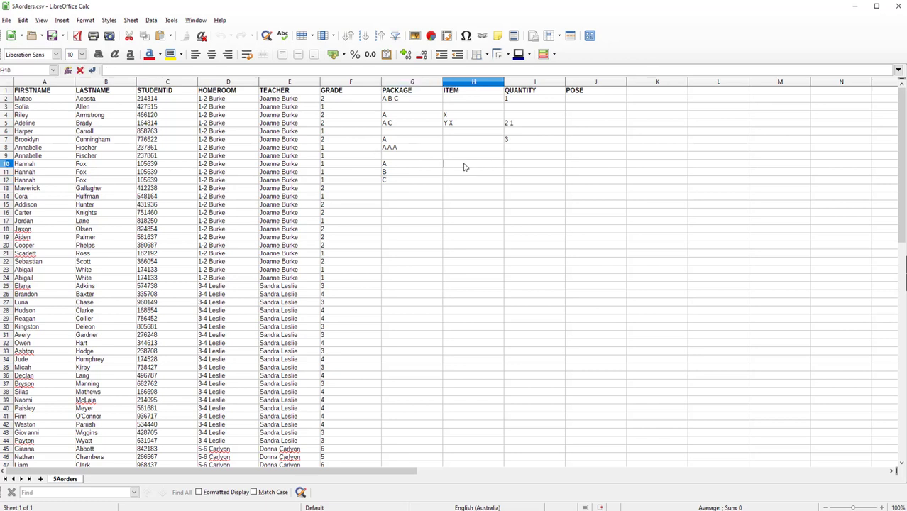
{"action": "type", "text": "X"}
{"action": "double_click", "coordinate": [460, 183]}
{"action": "type", "text": "Y"}
Set the quantity in row 11 to 2 and save the orders CSV.
{"action": "double_click", "coordinate": [516, 173]}
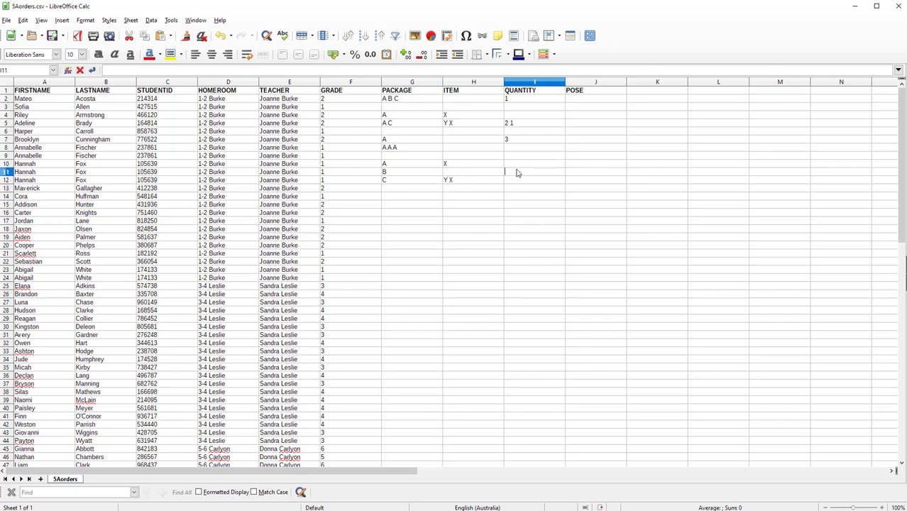
{"action": "type", "text": "@"}
{"action": "key", "text": "BackSpace"}
{"action": "type", "text": "2"}
{"action": "key", "text": "Delete"}
{"action": "left_click", "coordinate": [52, 37]}
Switch to NeoPack, choose 5Aorders.csv as the subject text file to import, and open the import setup.
{"action": "left_click", "coordinate": [855, 6]}
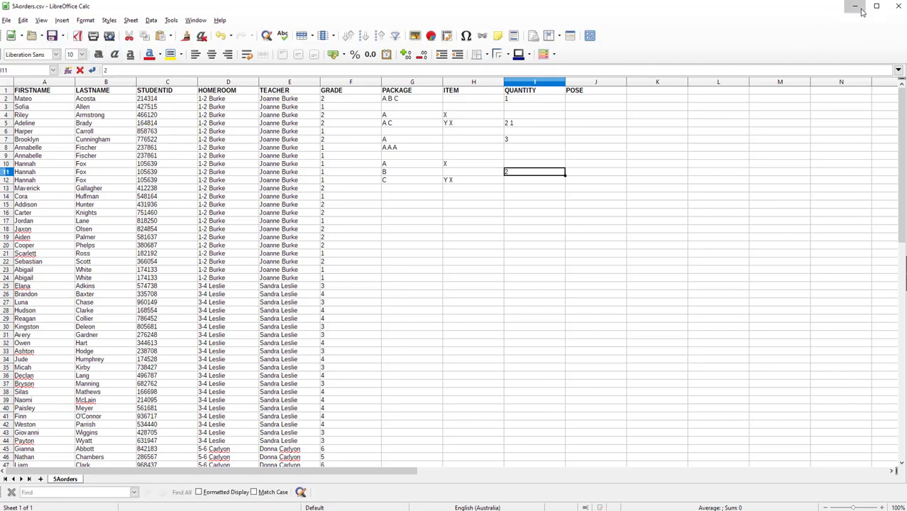
{"action": "left_click", "coordinate": [470, 222]}
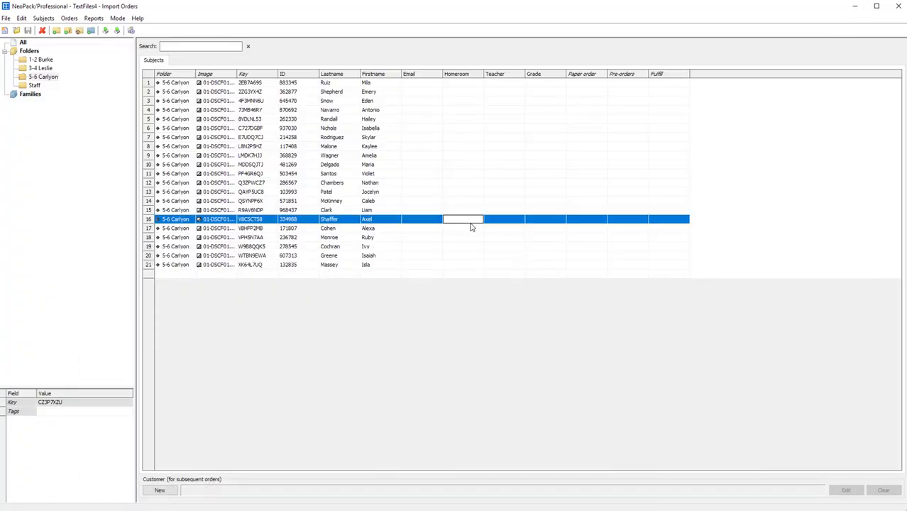
{"action": "left_click", "coordinate": [54, 20]}
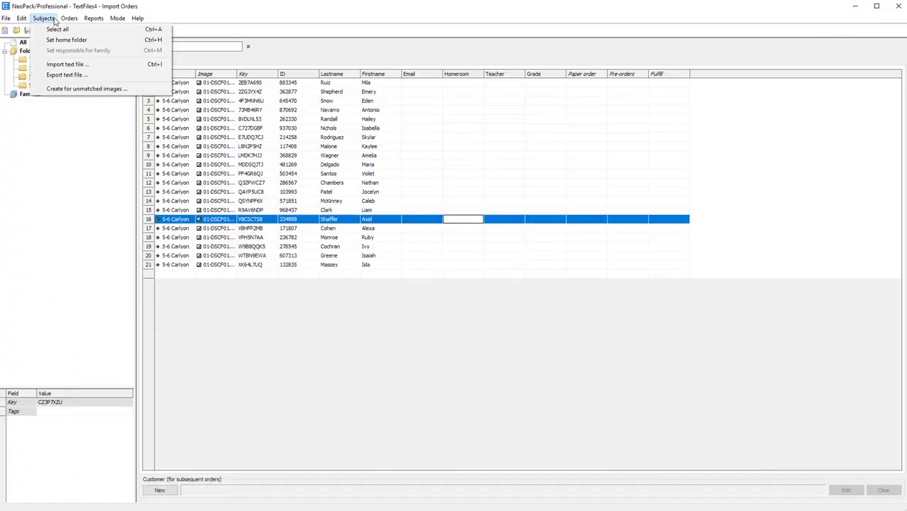
{"action": "left_click", "coordinate": [60, 66]}
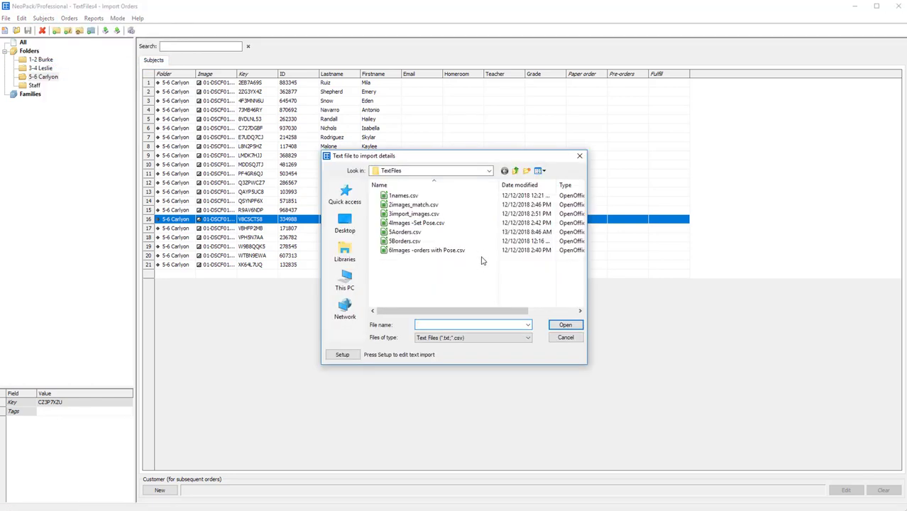
{"action": "left_click", "coordinate": [404, 232]}
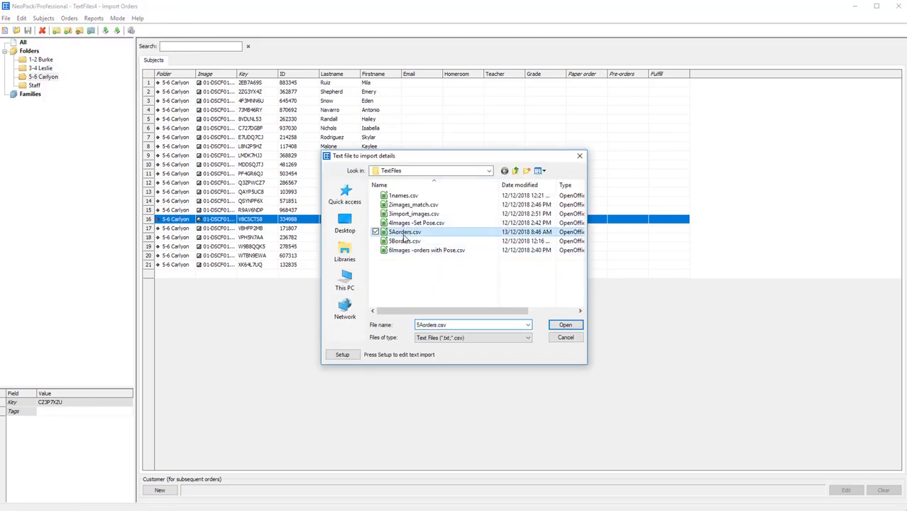
{"action": "left_click", "coordinate": [343, 354]}
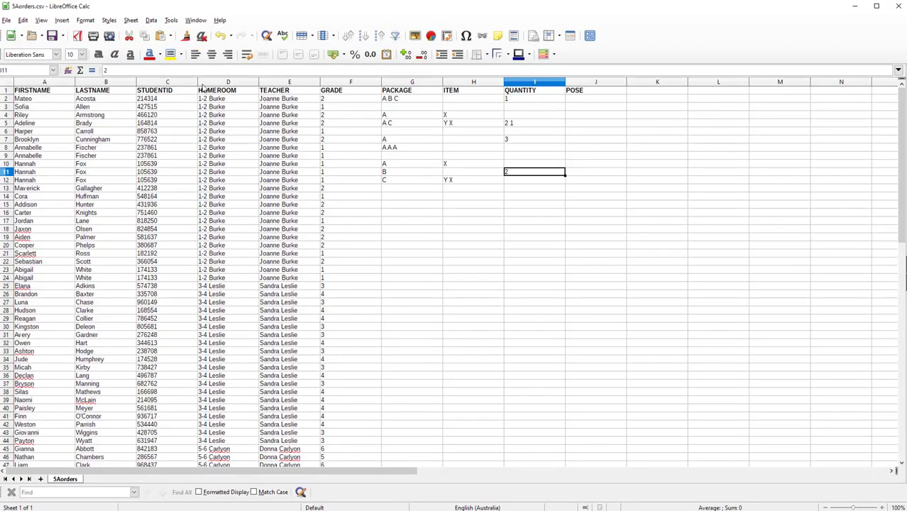
Check the positions of the STUDENTID, PACKAGE, ITEM and QUANTITY columns in the orders CSV, then return to NeoPack's import setup.
{"action": "left_click", "coordinate": [151, 83]}
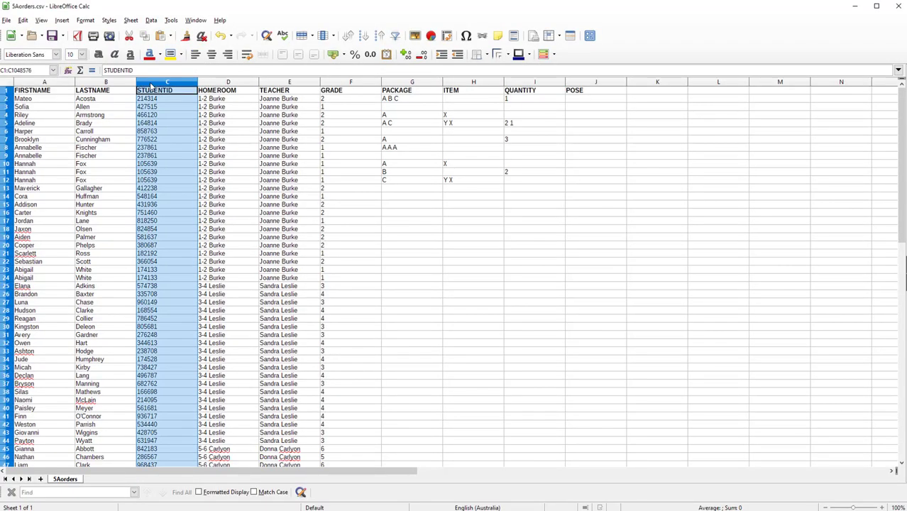
{"action": "left_click", "coordinate": [429, 83]}
{"action": "left_click", "coordinate": [457, 84]}
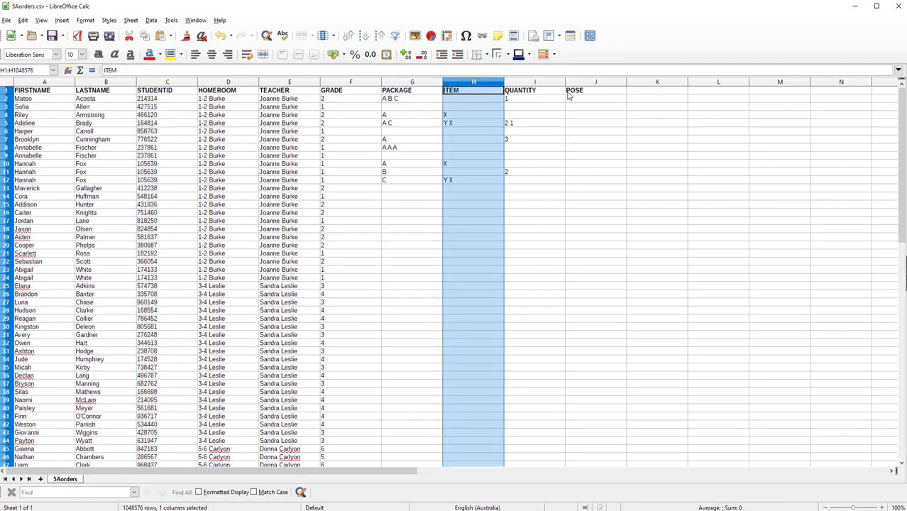
{"action": "left_click", "coordinate": [554, 83]}
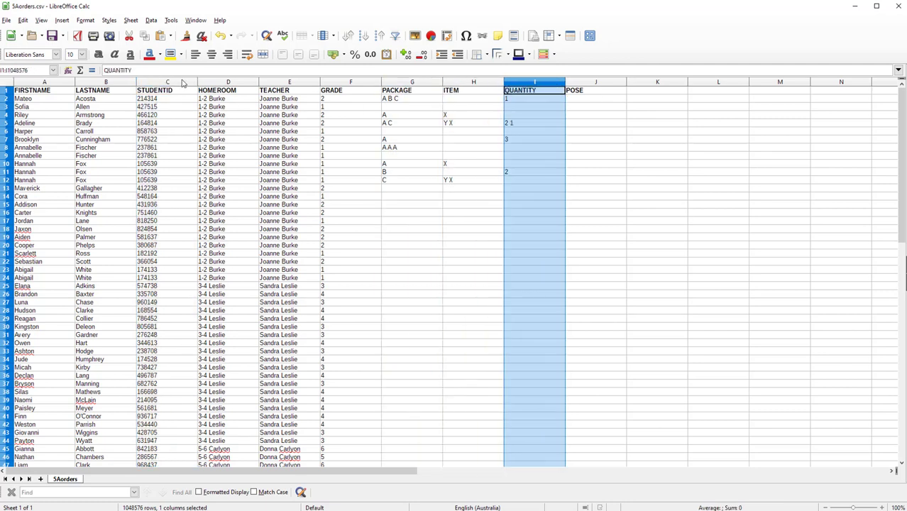
{"action": "left_click", "coordinate": [183, 83]}
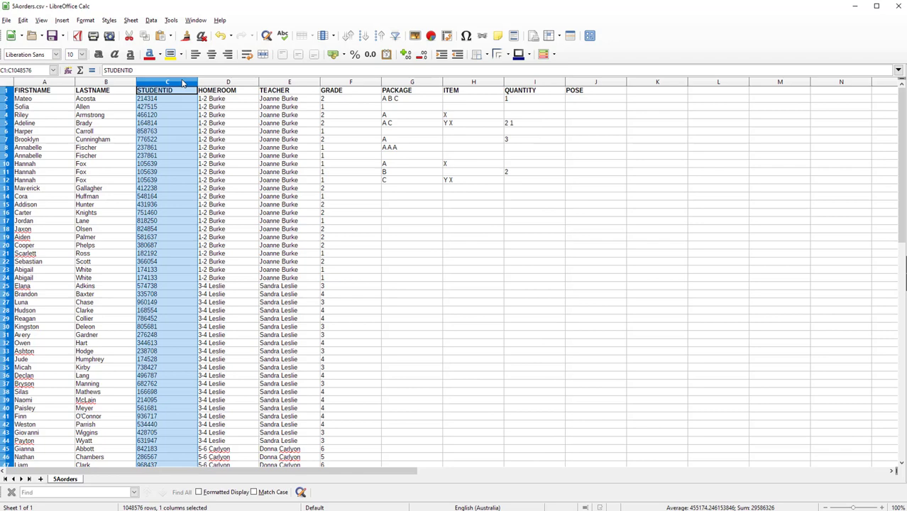
{"action": "left_click", "coordinate": [855, 6]}
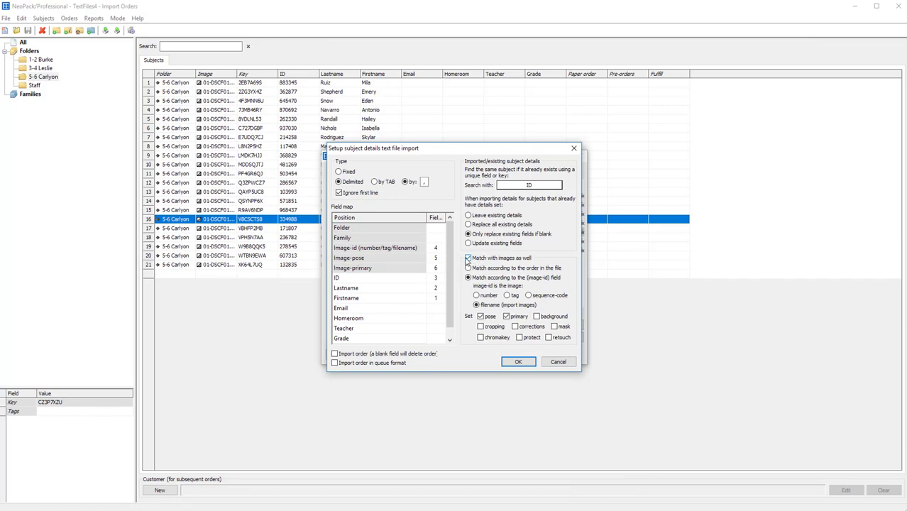
Disable matching with images and clear the Lastname and Firstname field numbers in the import field map.
{"action": "left_click", "coordinate": [467, 259]}
{"action": "left_click", "coordinate": [467, 259]}
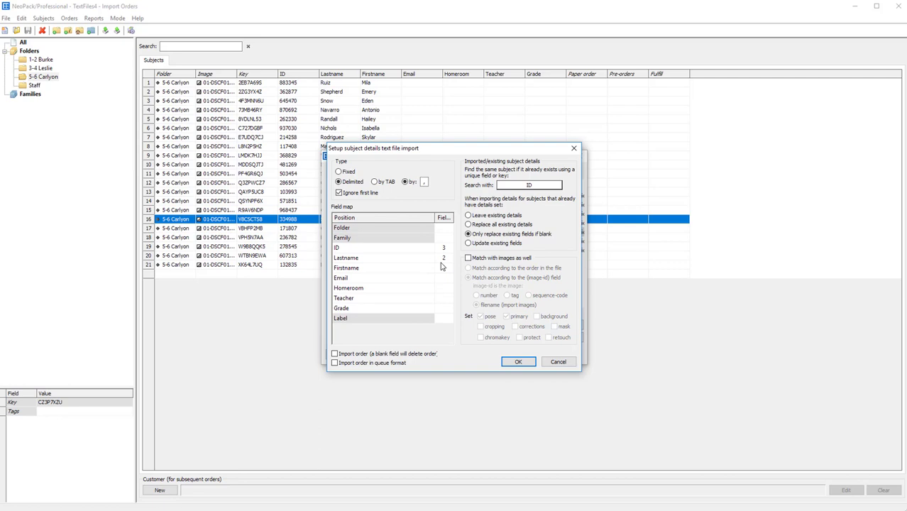
{"action": "left_click", "coordinate": [444, 258]}
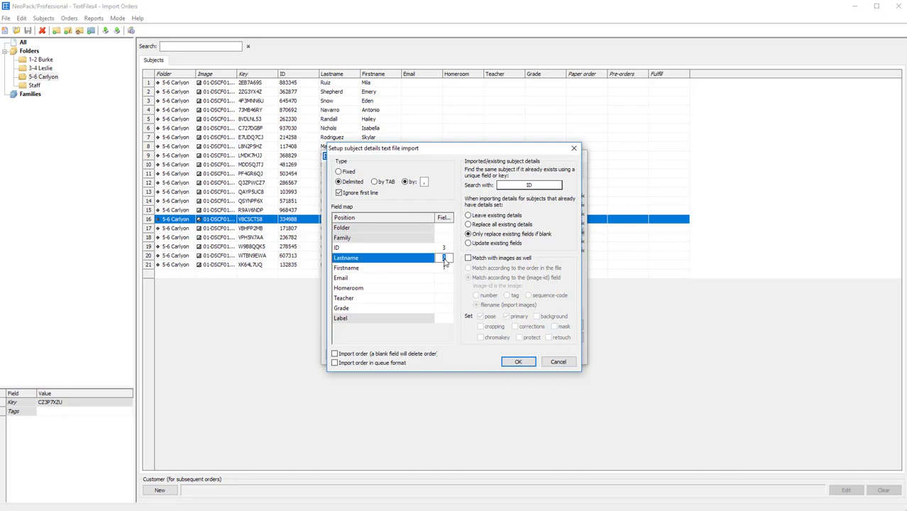
{"action": "key", "text": "BackSpace"}
{"action": "left_click", "coordinate": [447, 268]}
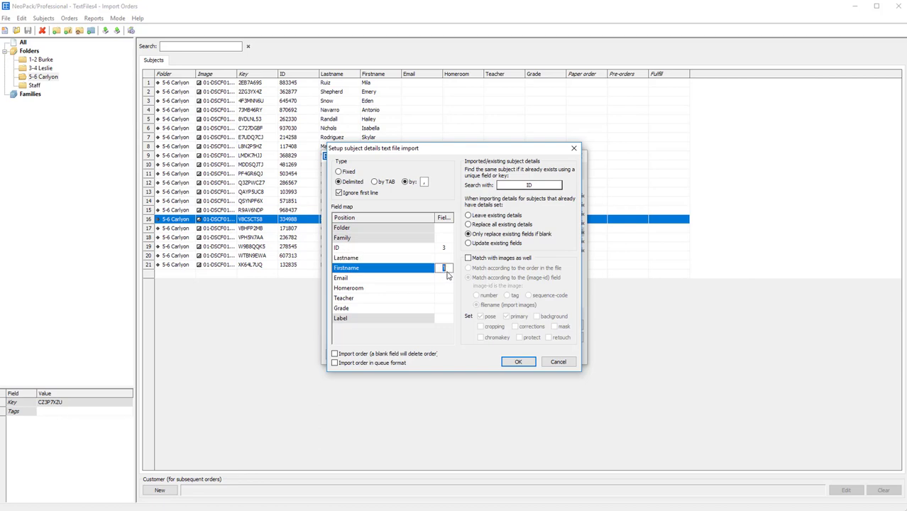
{"action": "key", "text": "BackSpace"}
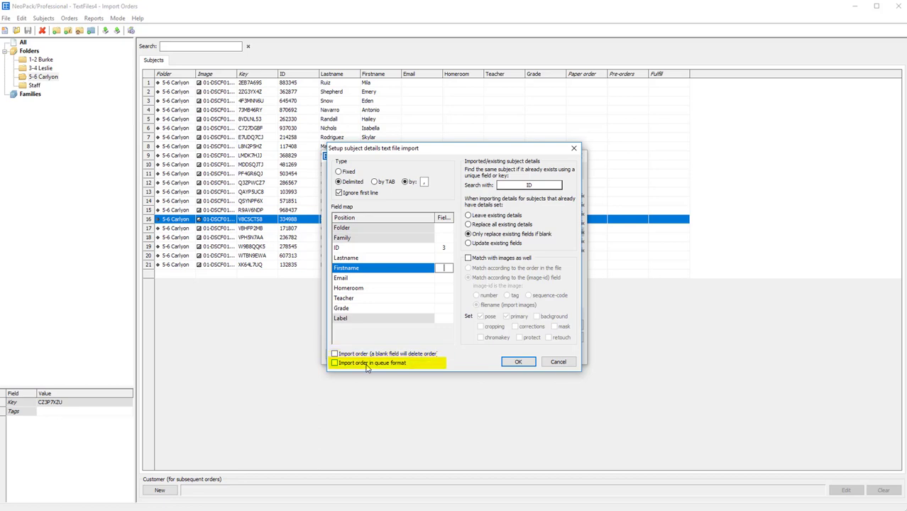
Enable importing orders in queue format in the text import setup.
{"action": "left_click", "coordinate": [367, 368]}
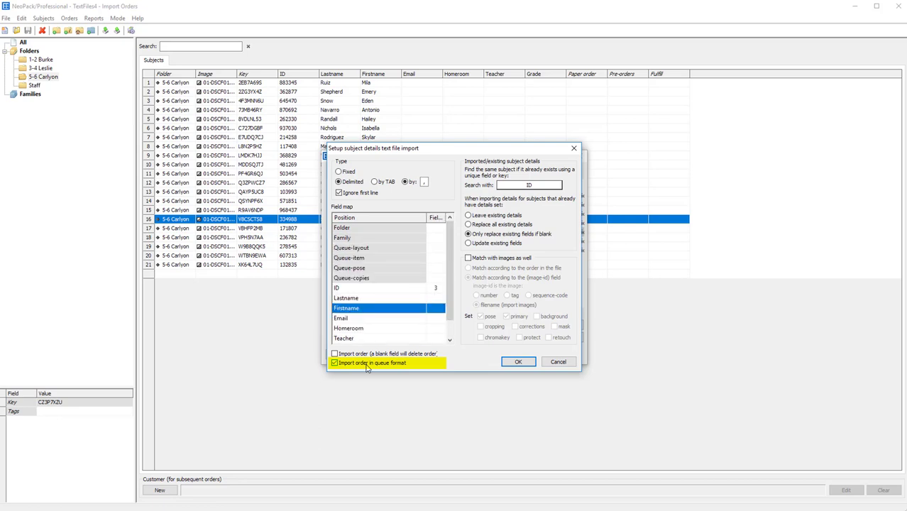
{"action": "left_click", "coordinate": [367, 368]}
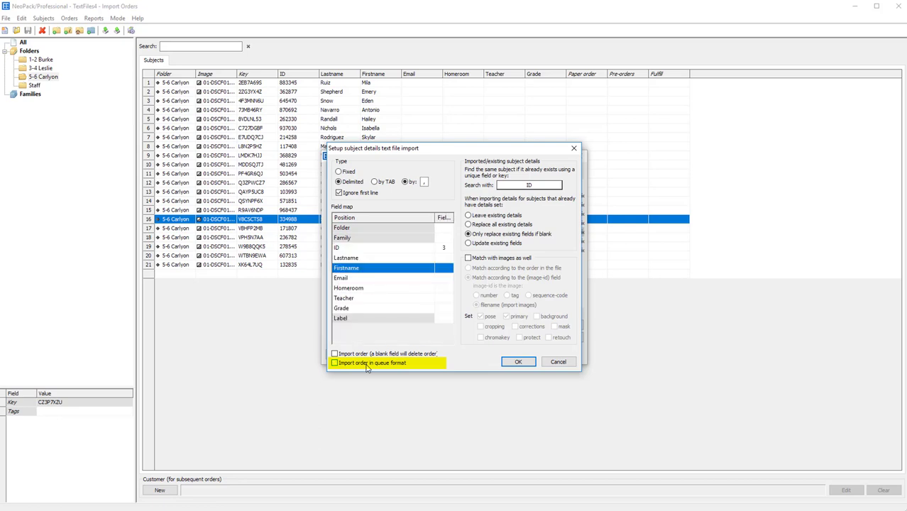
{"action": "left_click", "coordinate": [367, 368]}
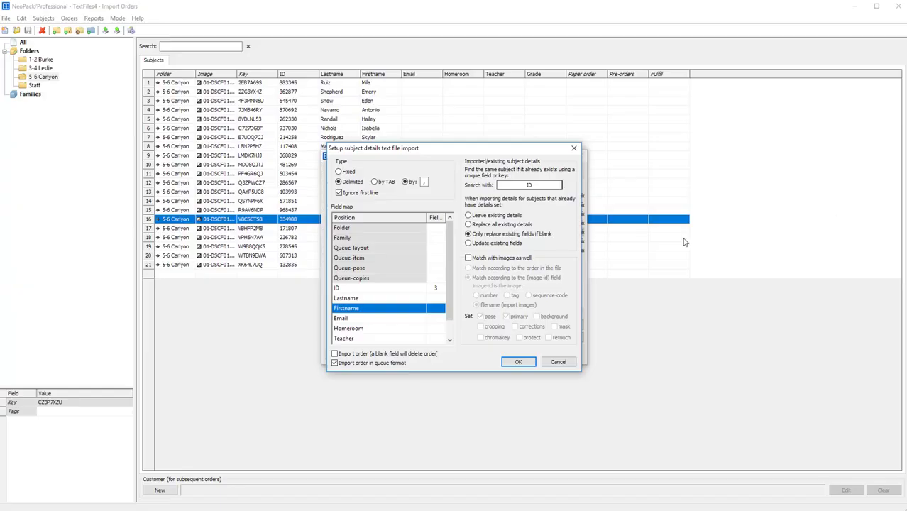
Map Queue-layout to field 7, Queue-item to field 8 and Queue-copies to field 9 in the import field map.
{"action": "left_click", "coordinate": [435, 249]}
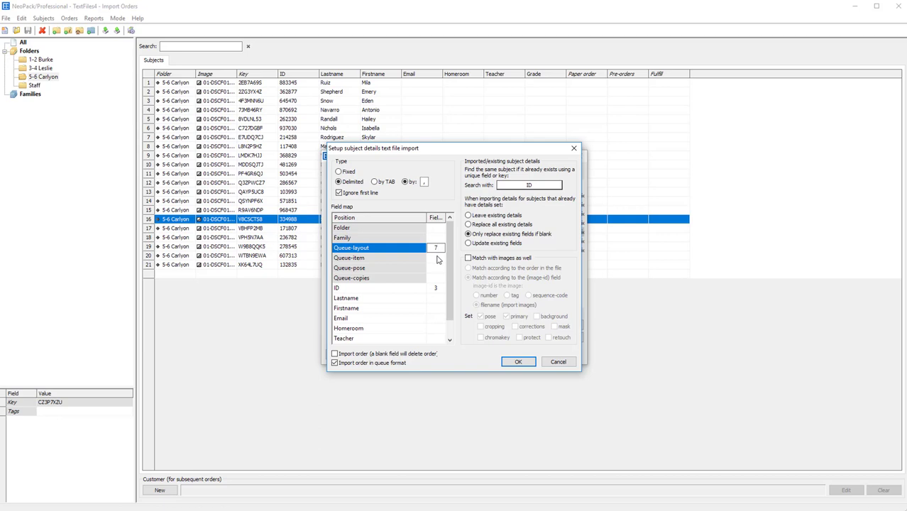
{"action": "left_click", "coordinate": [438, 259]}
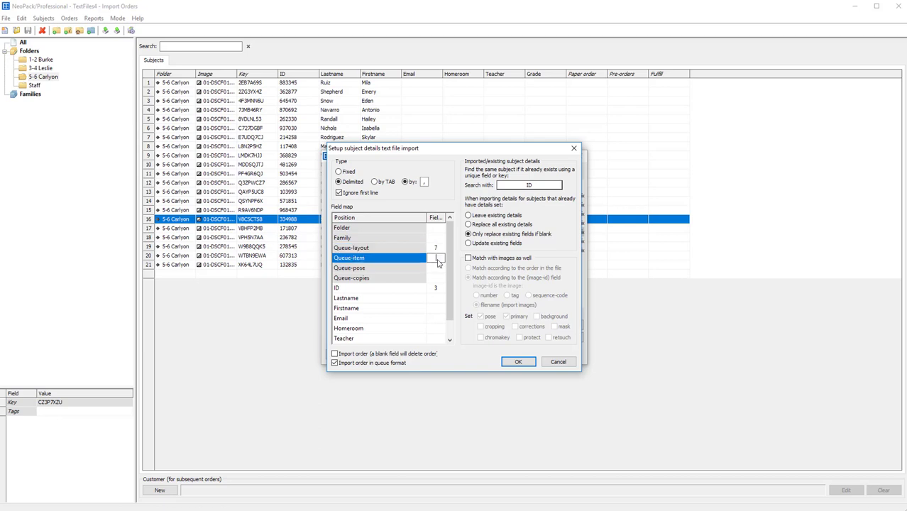
{"action": "type", "text": "8"}
{"action": "left_click", "coordinate": [436, 270]}
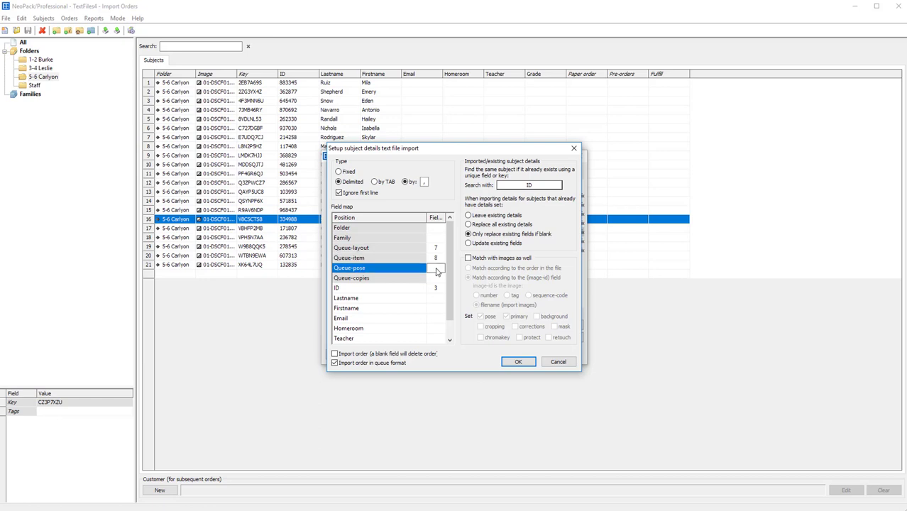
{"action": "left_click", "coordinate": [438, 278]}
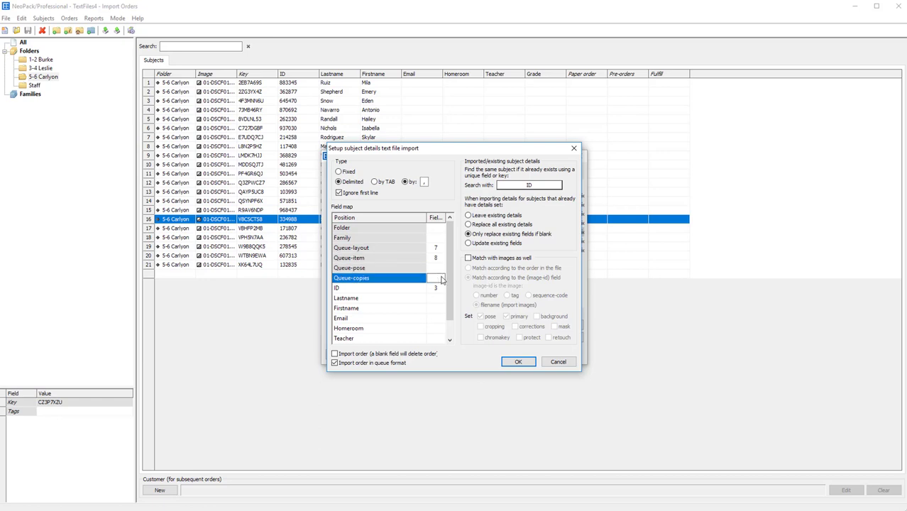
{"action": "type", "text": "9"}
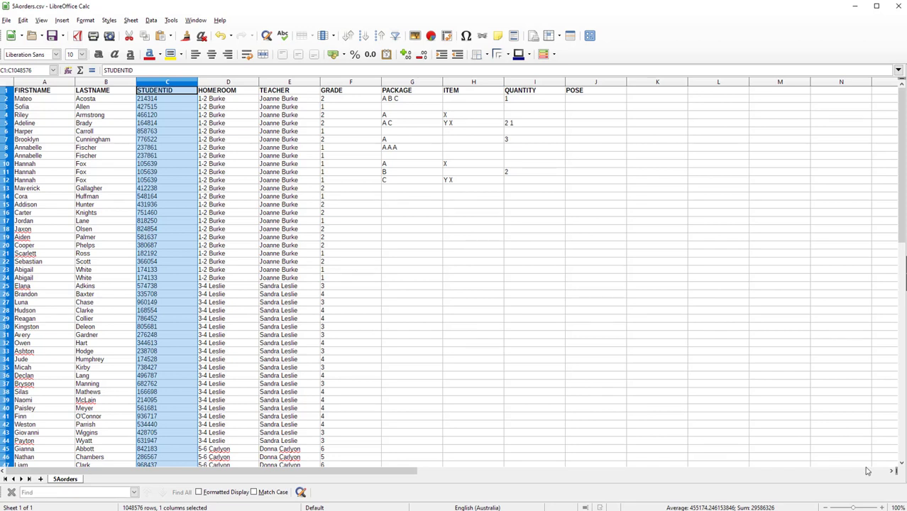
Return from the spreadsheet to NeoPack, accept the import setup, and import 5Aorders.csv with its orders put in no set.
{"action": "left_click", "coordinate": [863, 6]}
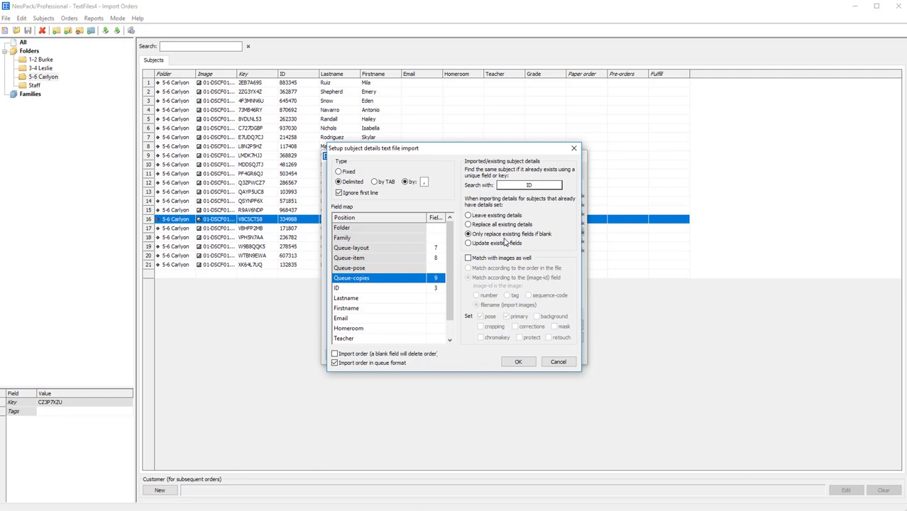
{"action": "left_click", "coordinate": [518, 361]}
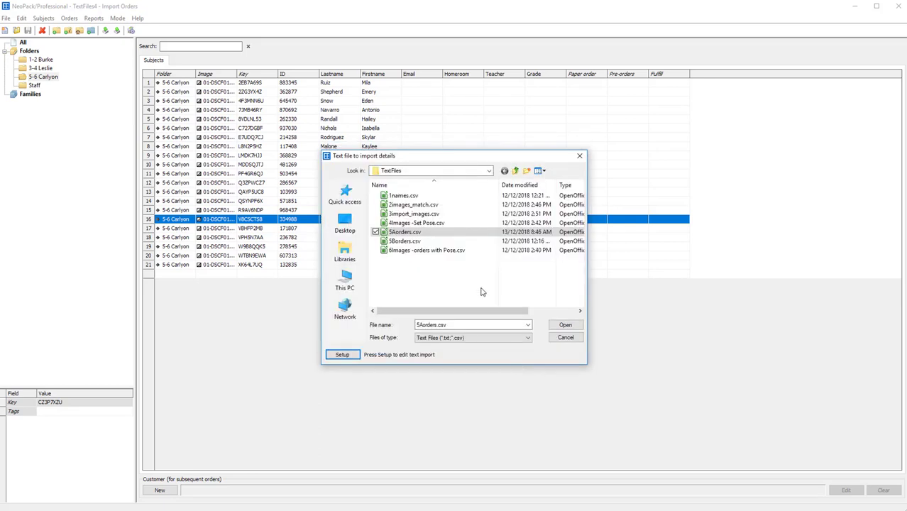
{"action": "left_click", "coordinate": [572, 328]}
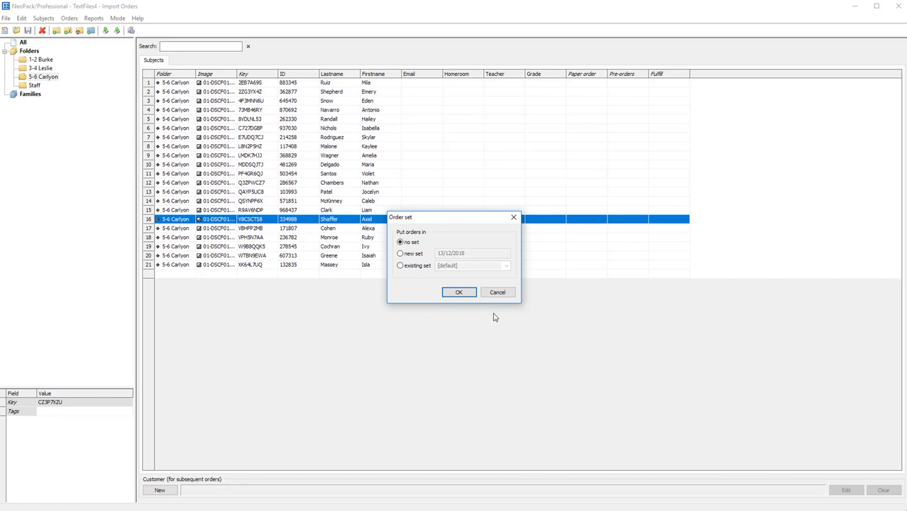
{"action": "left_click", "coordinate": [459, 292]}
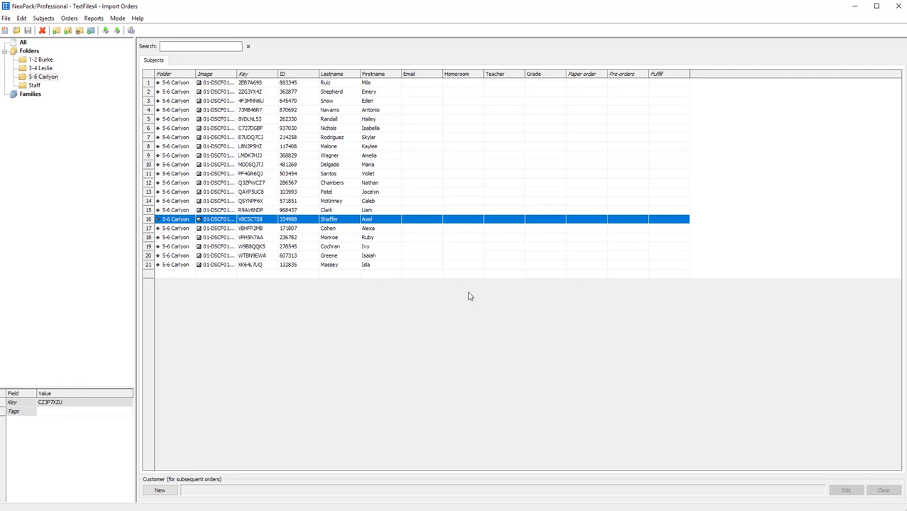
List all subjects with a wider Paper order column to view the orders, and switch to Queue mode.
{"action": "left_click", "coordinate": [23, 42]}
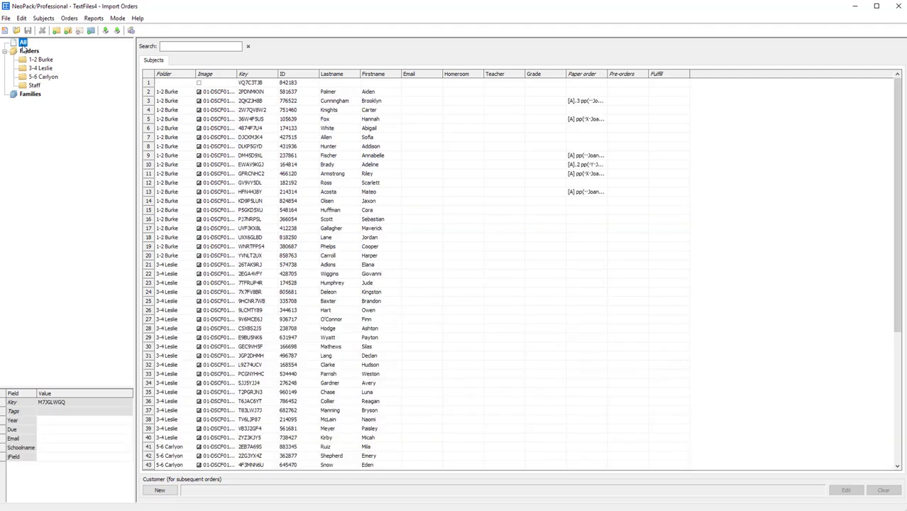
{"action": "left_click_drag", "start_coordinate": [608, 74], "coordinate": [637, 74]}
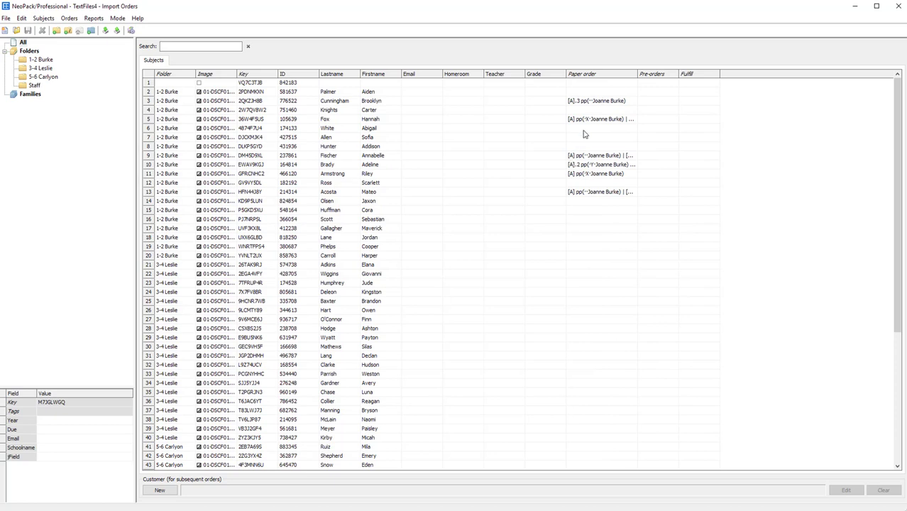
{"action": "left_click", "coordinate": [117, 17]}
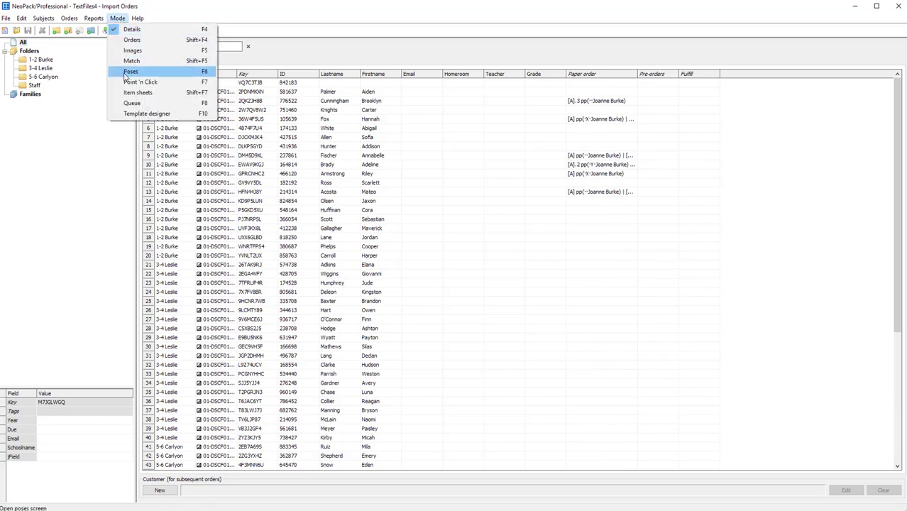
{"action": "left_click", "coordinate": [129, 103]}
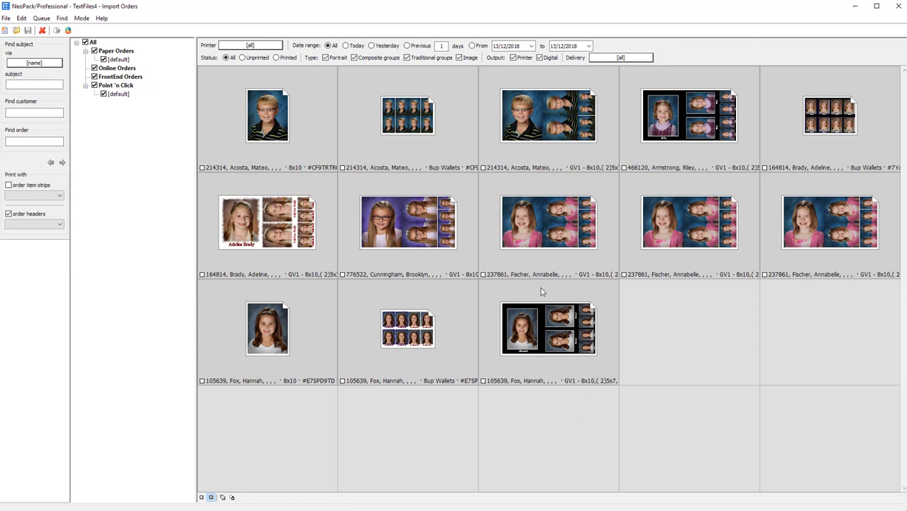
Compare the three GV1 packs queued for the same subject in the second row of the queue.
{"action": "left_click", "coordinate": [529, 248]}
{"action": "left_click", "coordinate": [703, 266]}
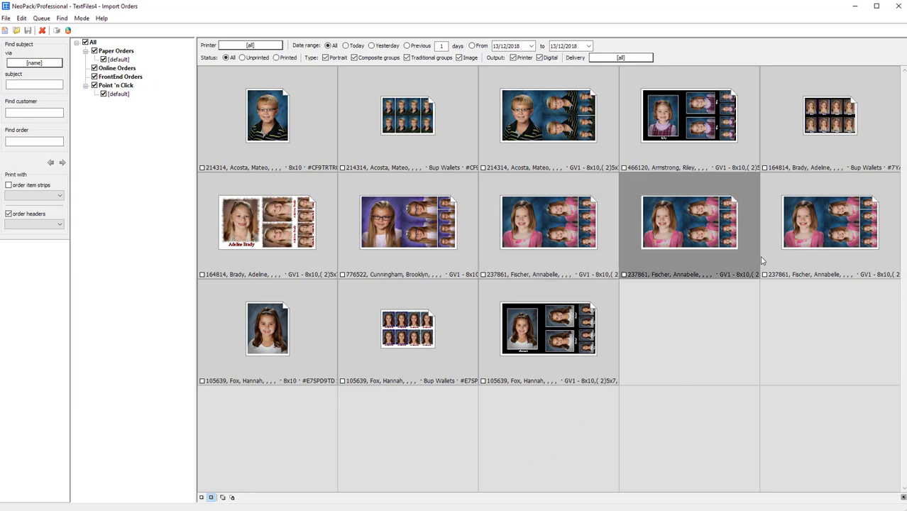
{"action": "left_click", "coordinate": [804, 263]}
{"action": "left_click", "coordinate": [675, 268]}
{"action": "left_click", "coordinate": [568, 259]}
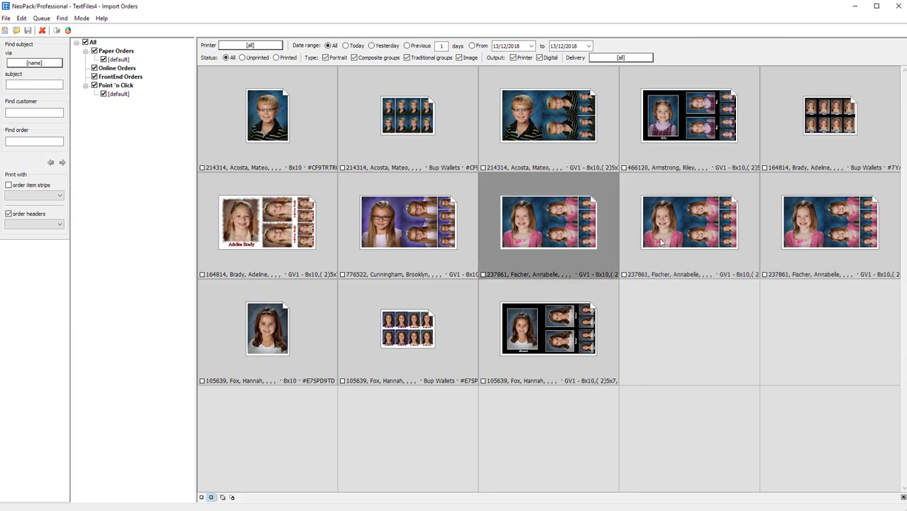
{"action": "left_click", "coordinate": [662, 242]}
{"action": "left_click", "coordinate": [843, 243]}
{"action": "left_click", "coordinate": [680, 250]}
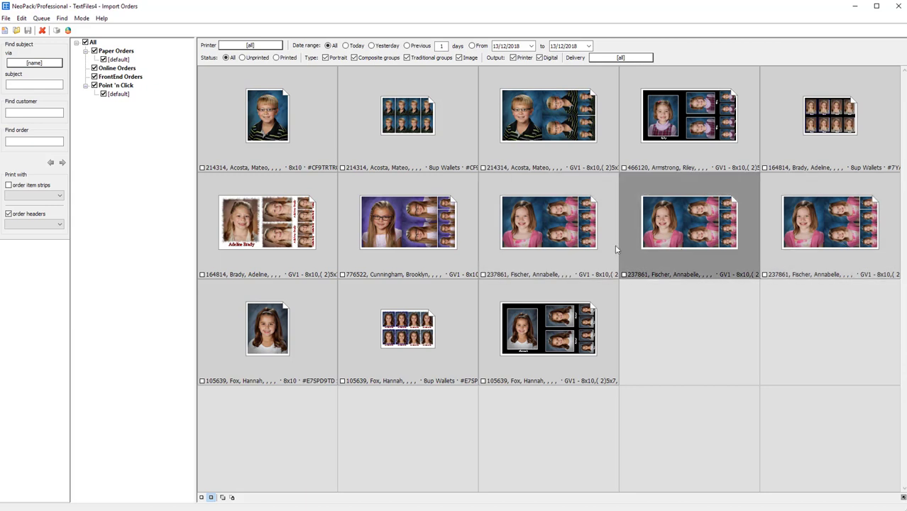
{"action": "left_click", "coordinate": [589, 249]}
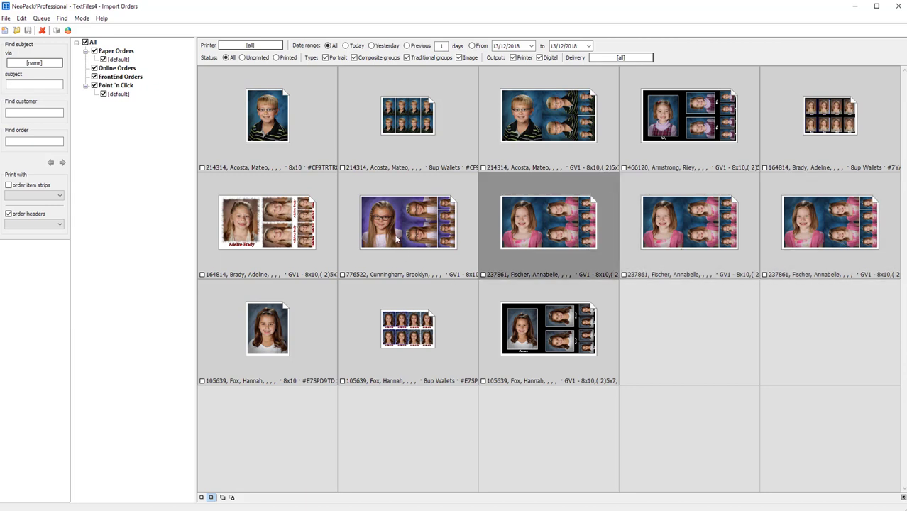
Check the copies of the first two GV1 packs in the second row in enlarged previews, returning to thumbnails after each.
{"action": "left_click", "coordinate": [397, 240]}
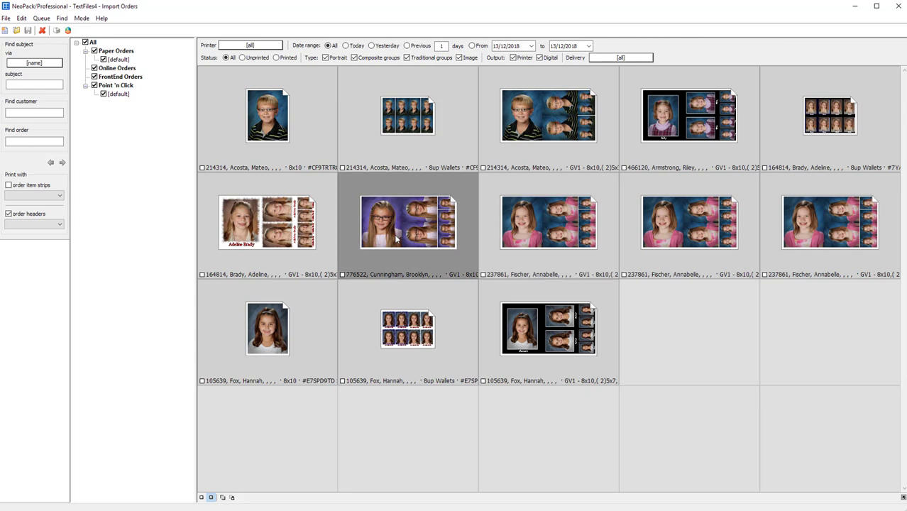
{"action": "left_click", "coordinate": [202, 497]}
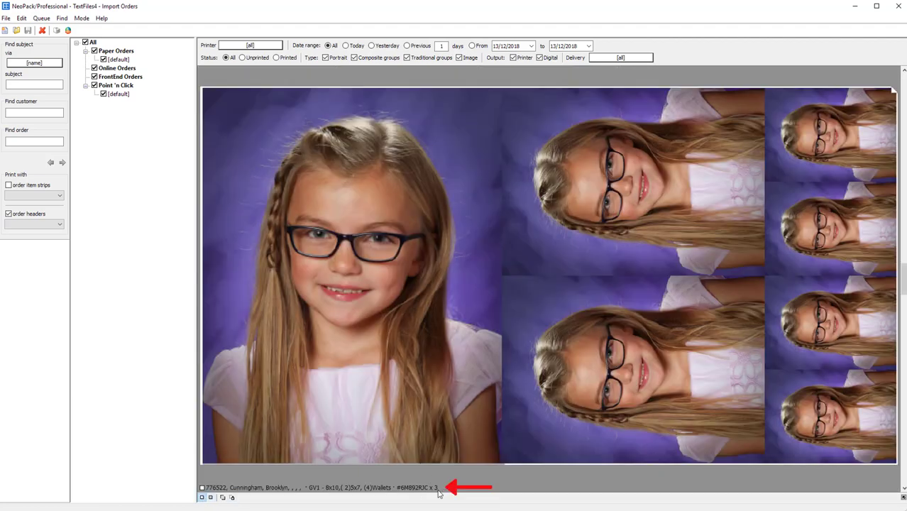
{"action": "left_click", "coordinate": [211, 498]}
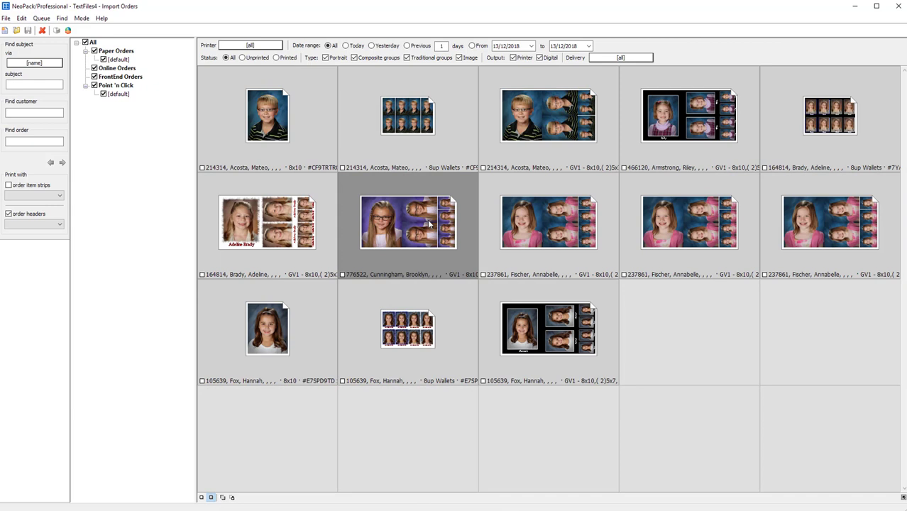
{"action": "left_click", "coordinate": [232, 244]}
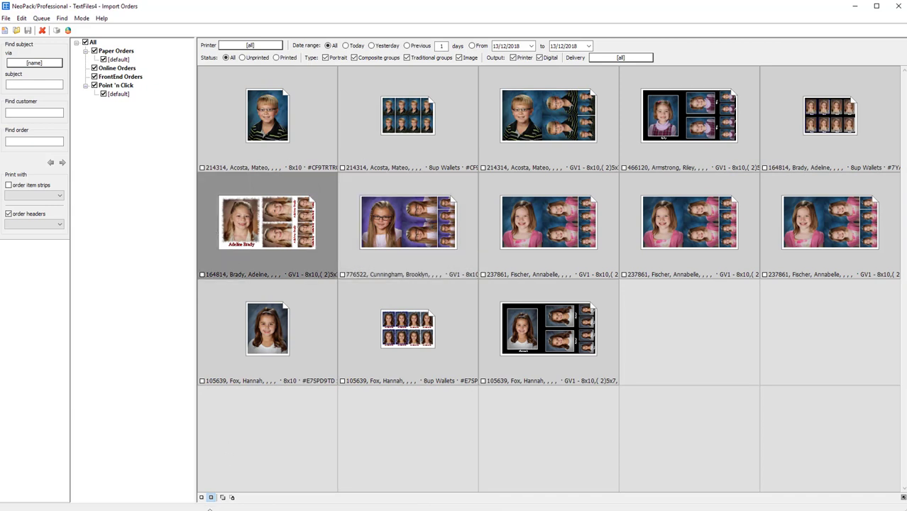
{"action": "left_click", "coordinate": [202, 497]}
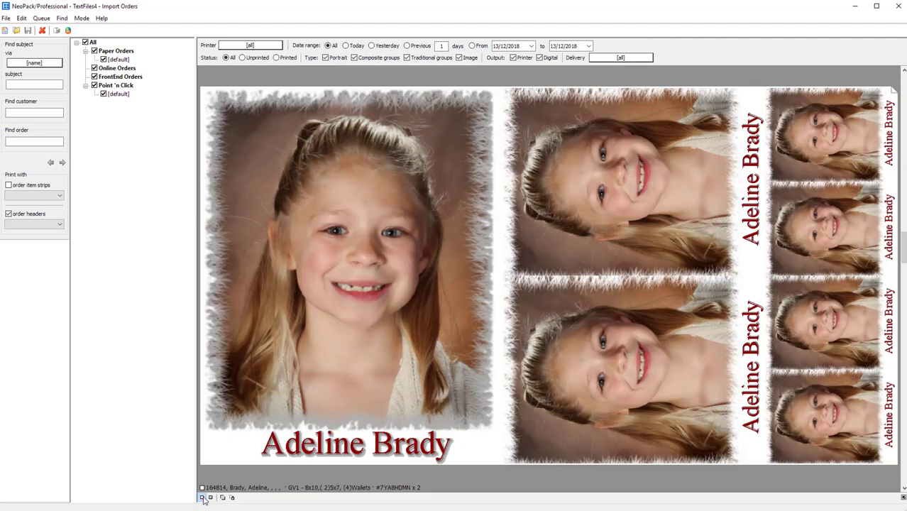
{"action": "left_click", "coordinate": [211, 497]}
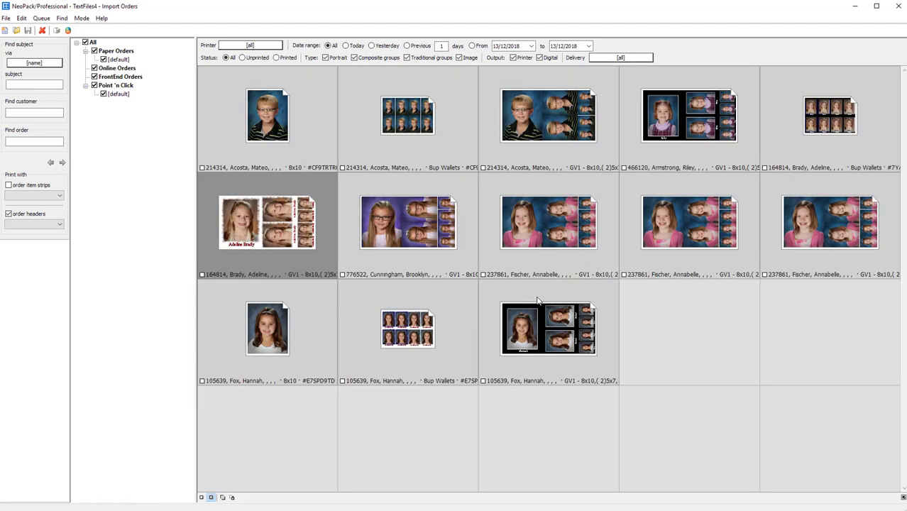
{"action": "left_click", "coordinate": [552, 289]}
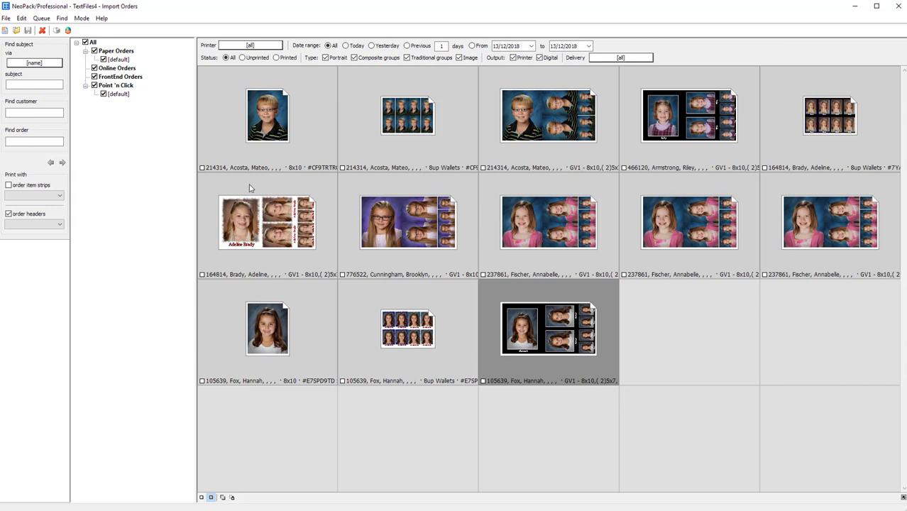
Switch to Point 'n Click mode and examine the queue text file import setup, leaving it without importing.
{"action": "left_click", "coordinate": [84, 19]}
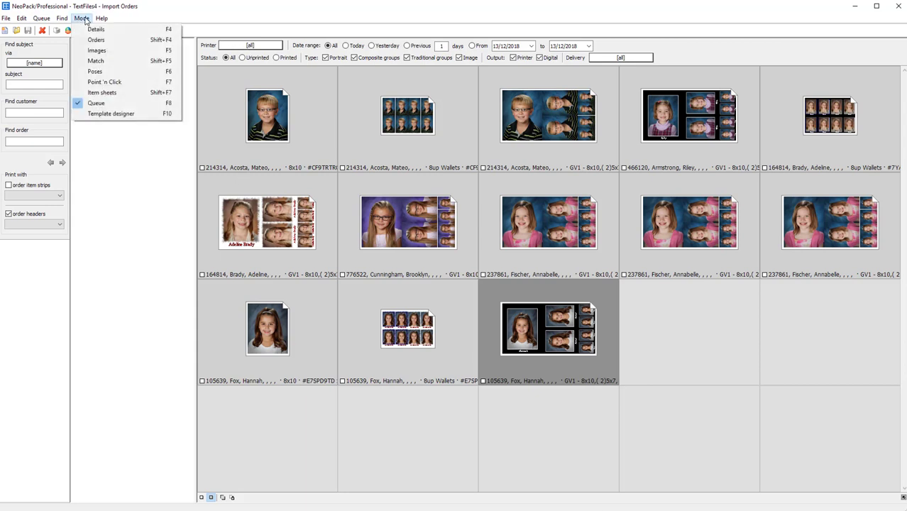
{"action": "left_click", "coordinate": [105, 82]}
{"action": "left_click", "coordinate": [42, 18]}
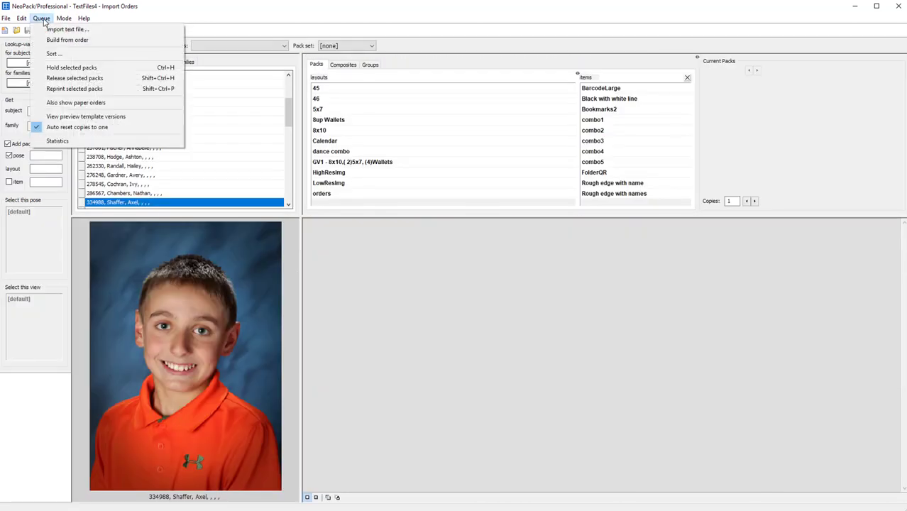
{"action": "left_click", "coordinate": [59, 30]}
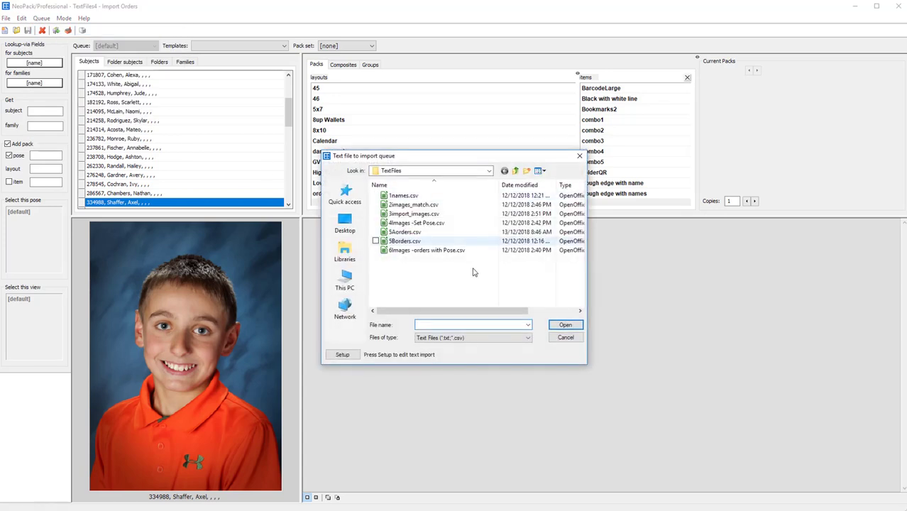
{"action": "left_click", "coordinate": [341, 354]}
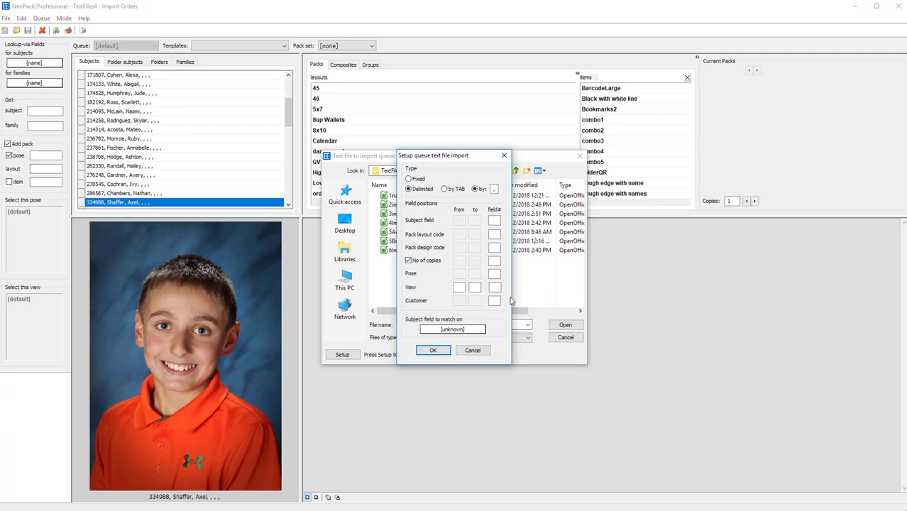
{"action": "left_click", "coordinate": [481, 352]}
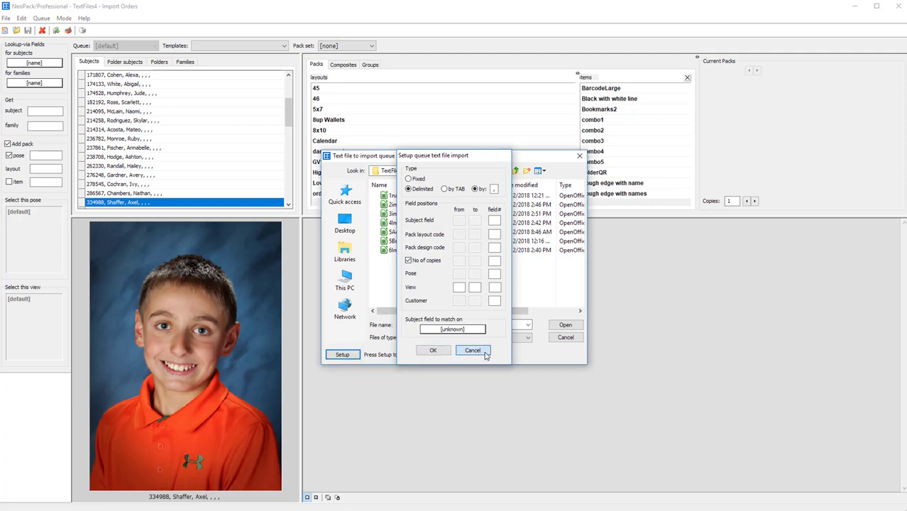
{"action": "left_click", "coordinate": [566, 337]}
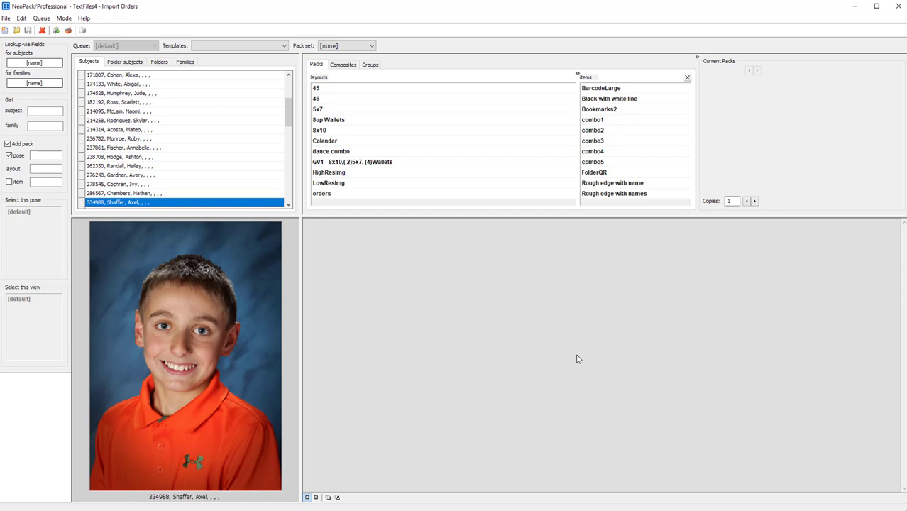
Return to Details mode and review the subject details text import setup, closing it without importing a file.
{"action": "key", "text": "F2"}
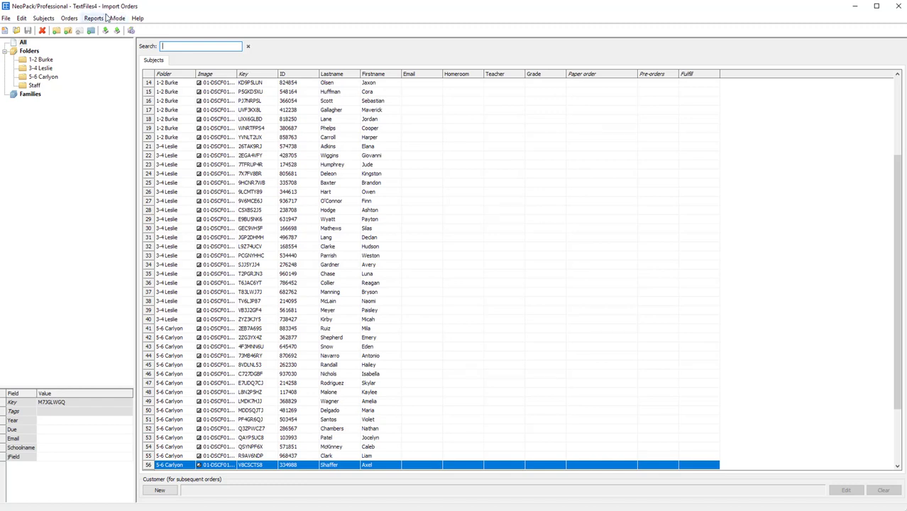
{"action": "left_click", "coordinate": [43, 19]}
{"action": "left_click", "coordinate": [49, 64]}
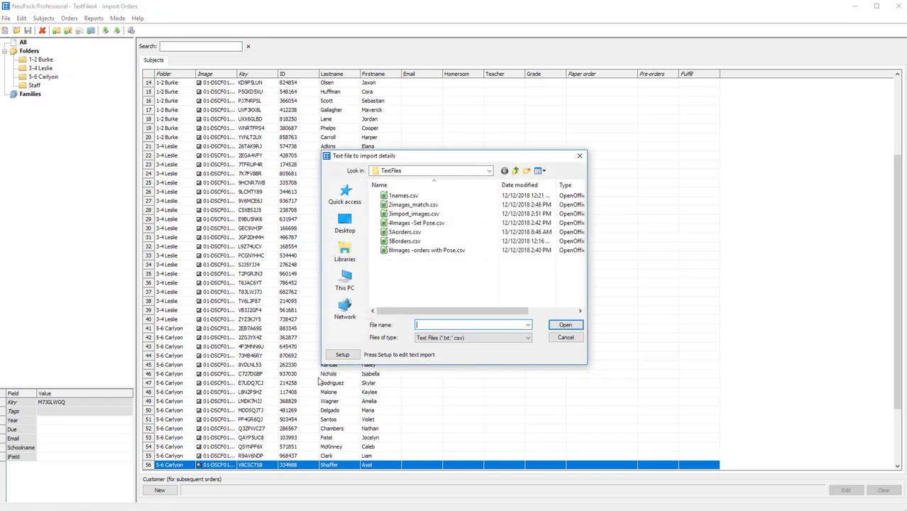
{"action": "left_click", "coordinate": [342, 355]}
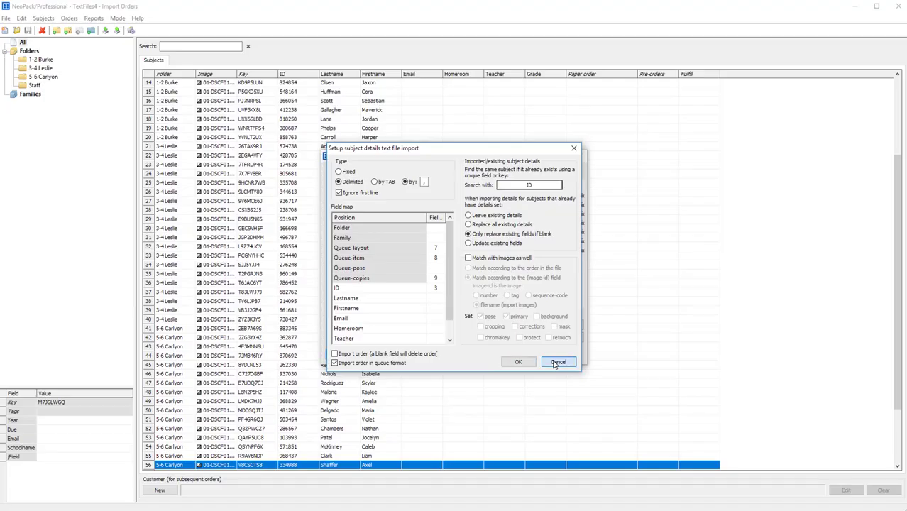
{"action": "left_click", "coordinate": [557, 361]}
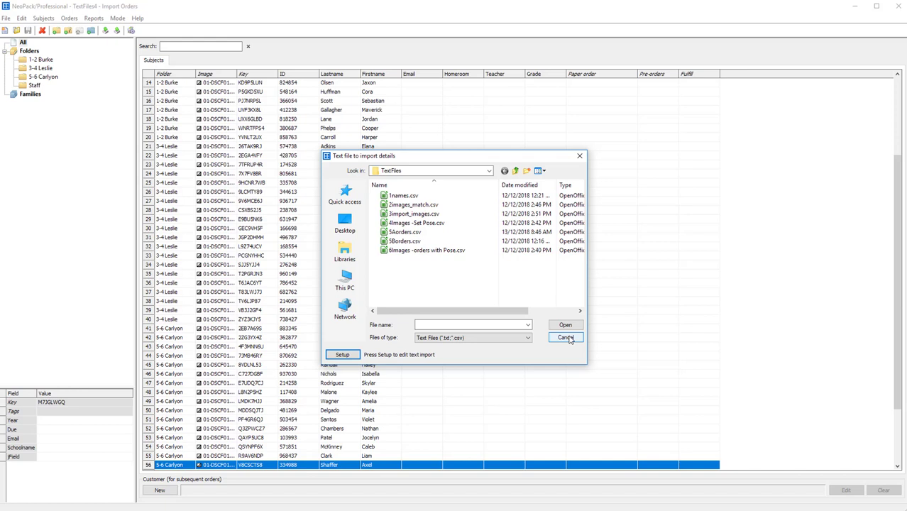
{"action": "left_click", "coordinate": [566, 338]}
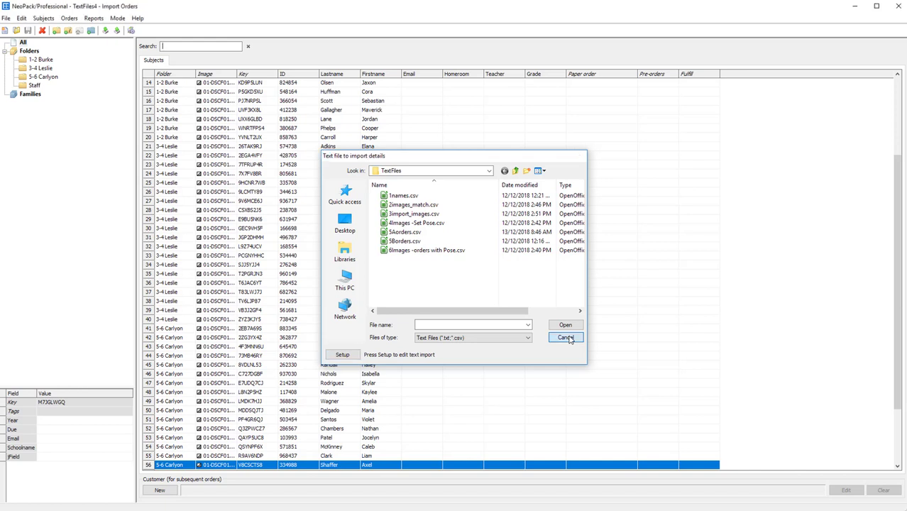
{"action": "left_click", "coordinate": [854, 7]}
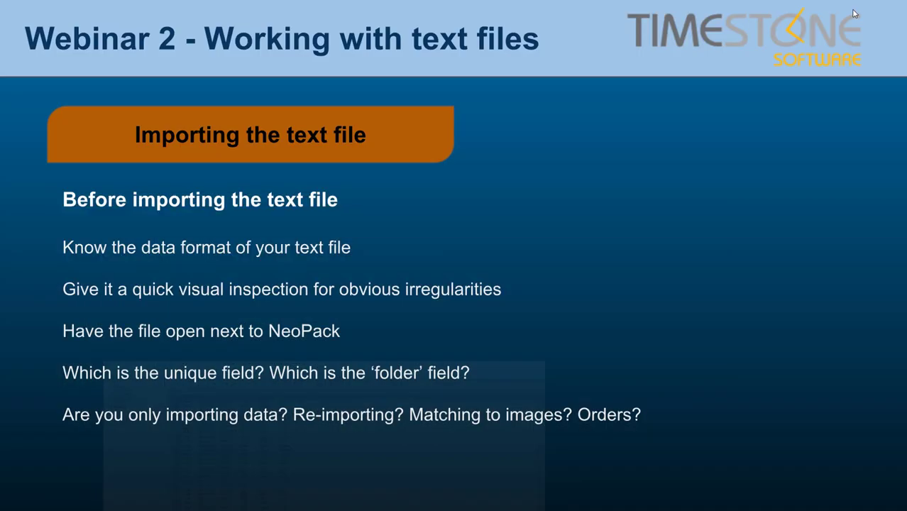
{"action": "left_click", "coordinate": [714, 316]}
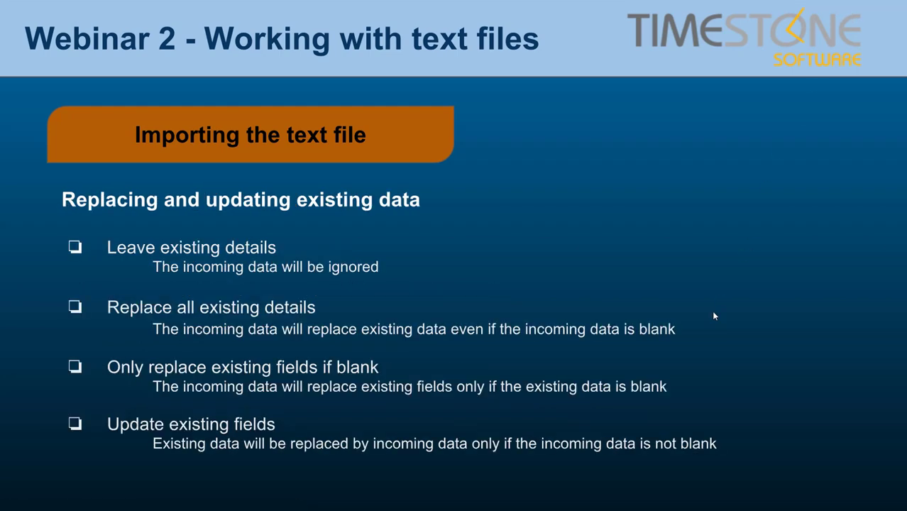
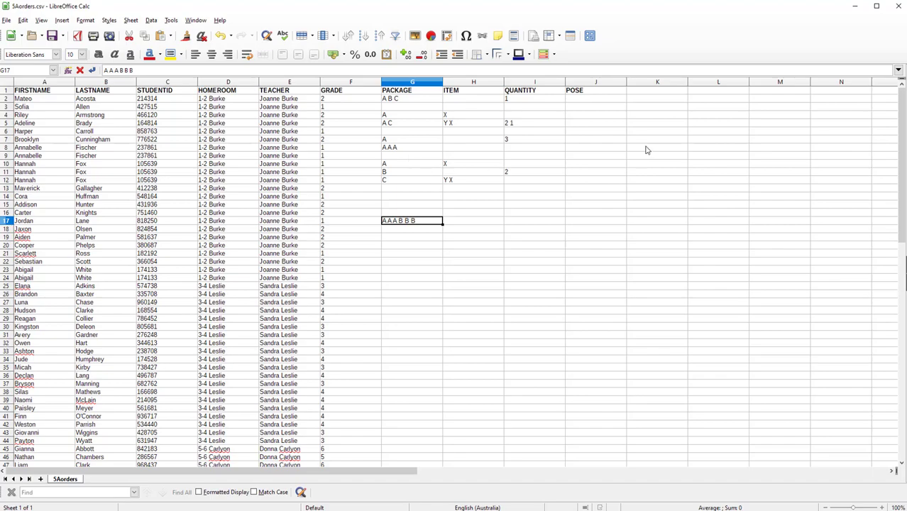
{"action": "left_click", "coordinate": [858, 10]}
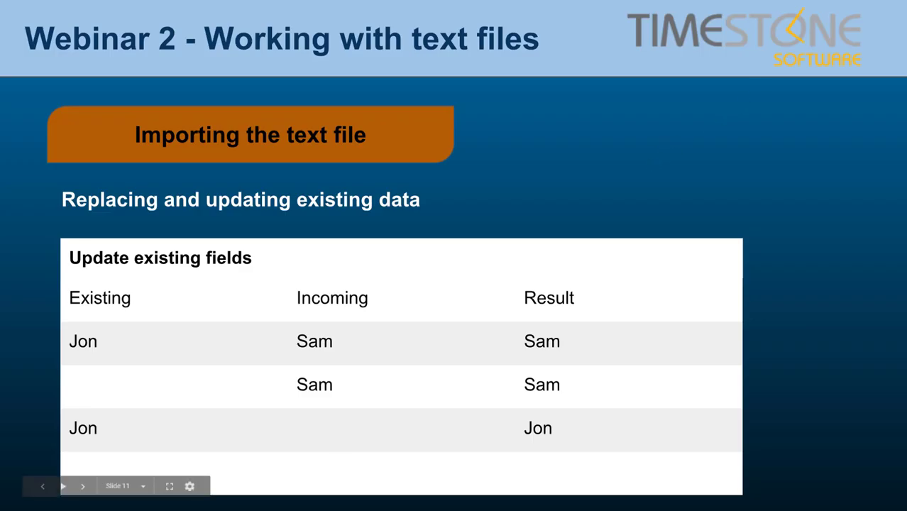
{"action": "key", "text": "alt+Tab"}
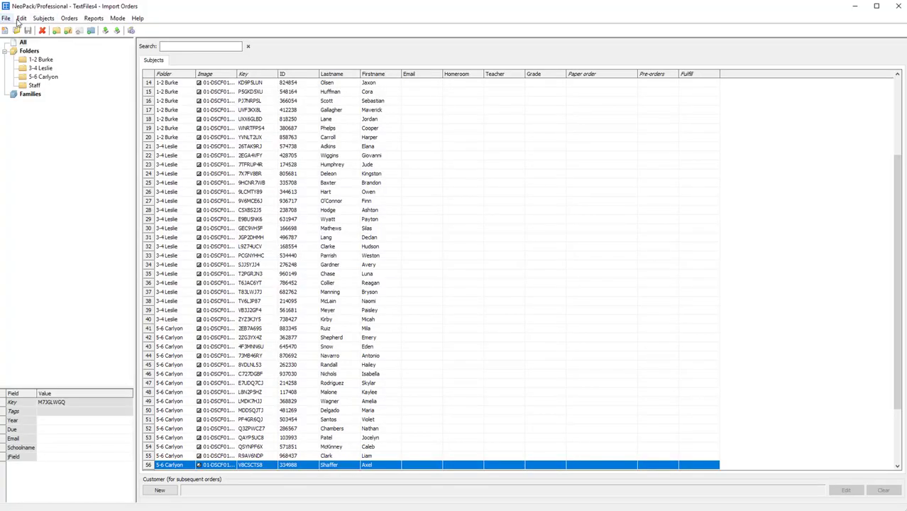
{"action": "left_click", "coordinate": [6, 18]}
{"action": "left_click", "coordinate": [25, 198]}
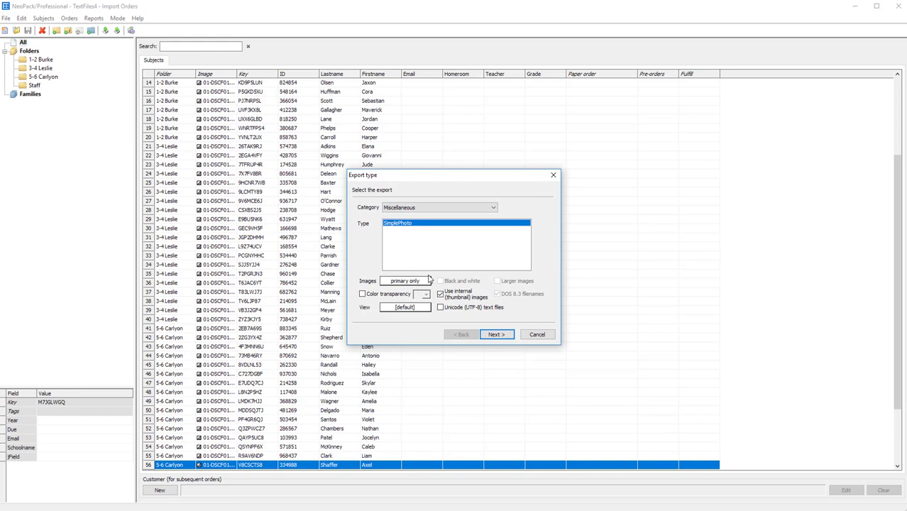
{"action": "left_click", "coordinate": [539, 337]}
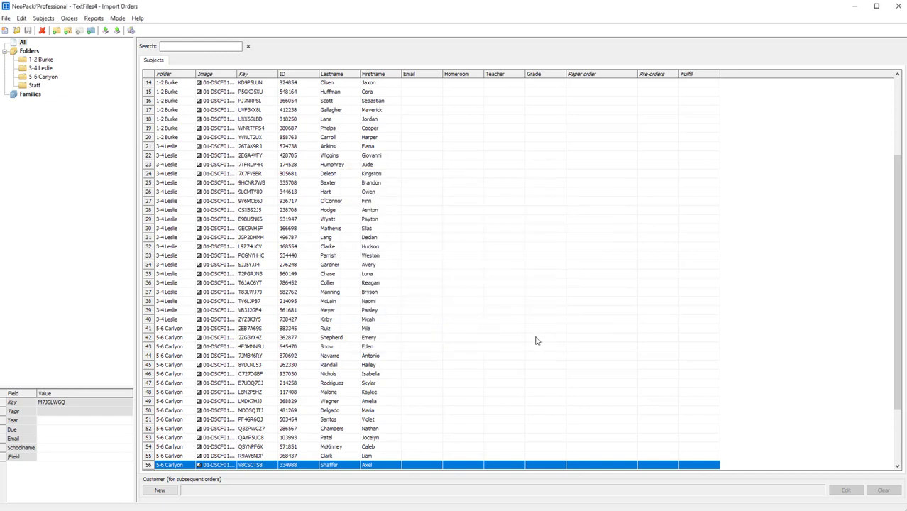
Start a subject details text file export to the Desktop and name the file Webinar2.txt.
{"action": "left_click", "coordinate": [49, 19]}
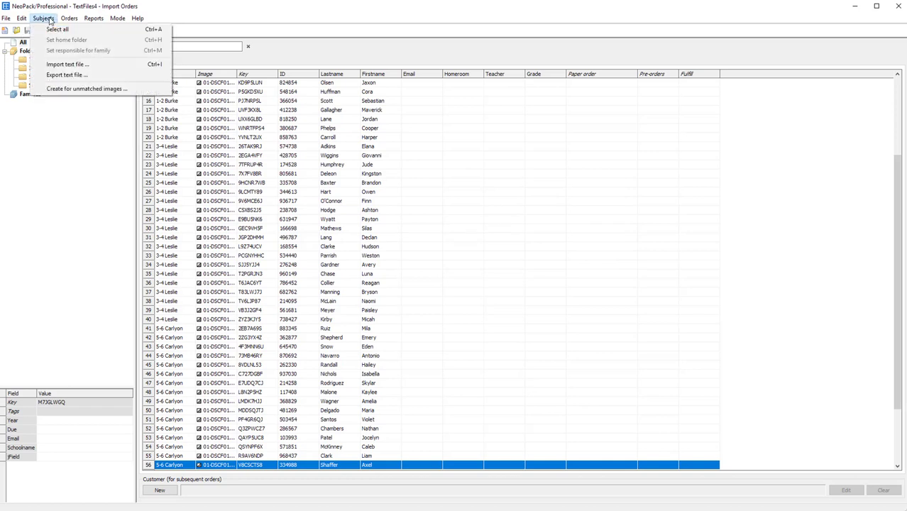
{"action": "left_click", "coordinate": [64, 75]}
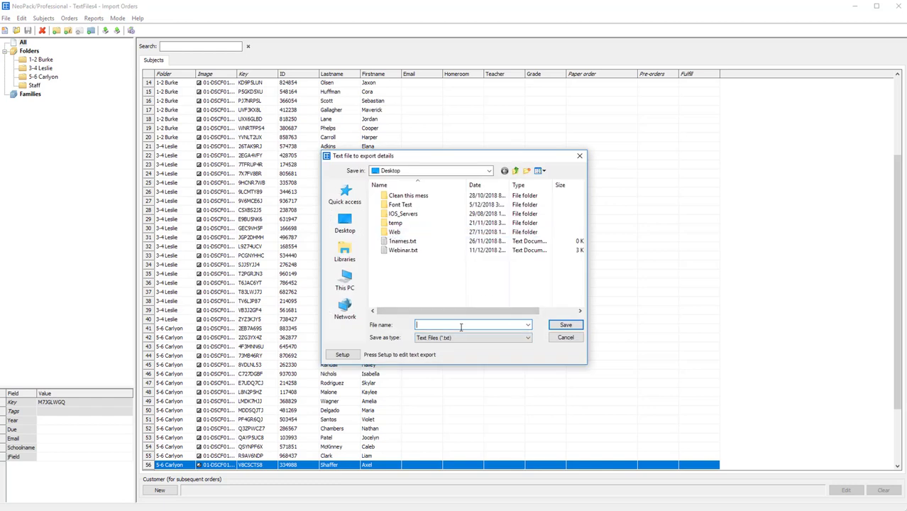
{"action": "type", "text": "Webi"}
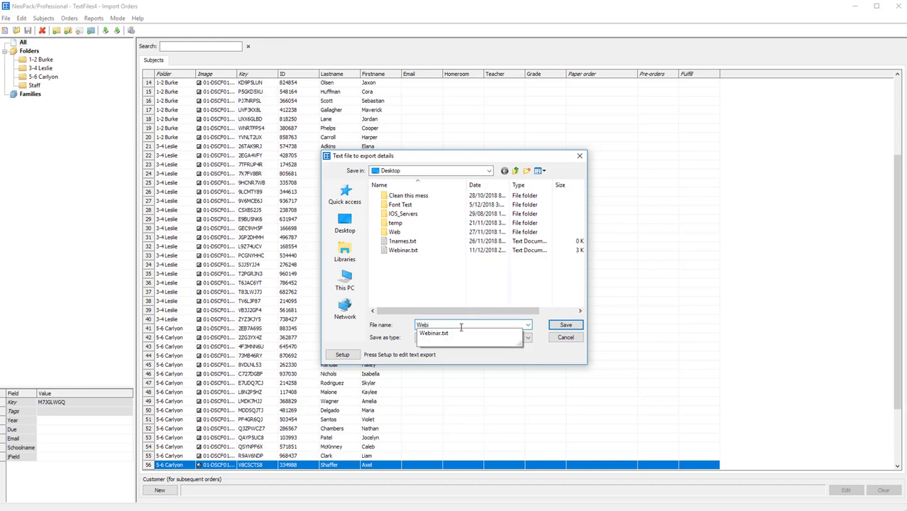
{"action": "type", "text": "nar"}
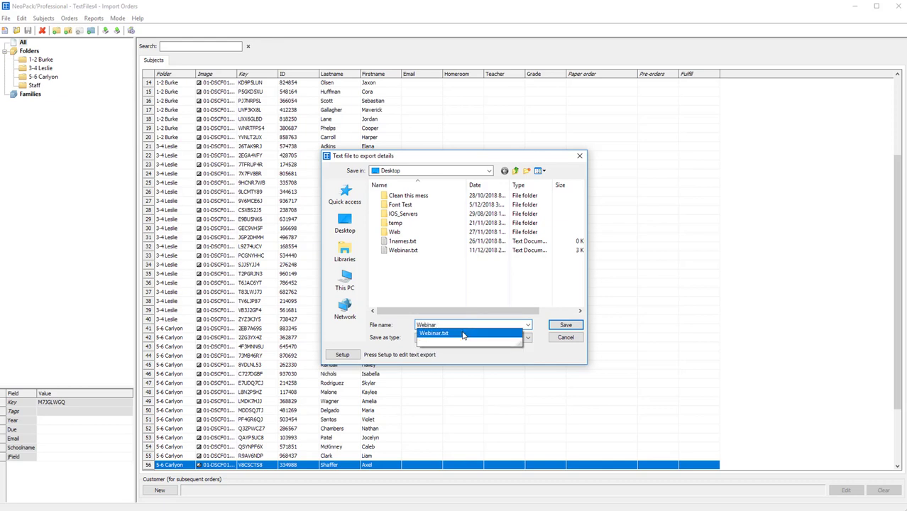
{"action": "left_click", "coordinate": [463, 333]}
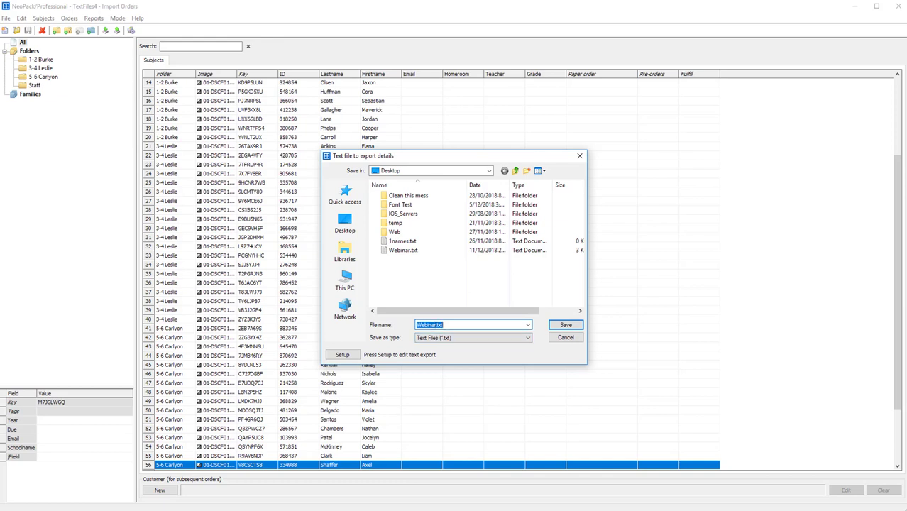
{"action": "left_click", "coordinate": [438, 324]}
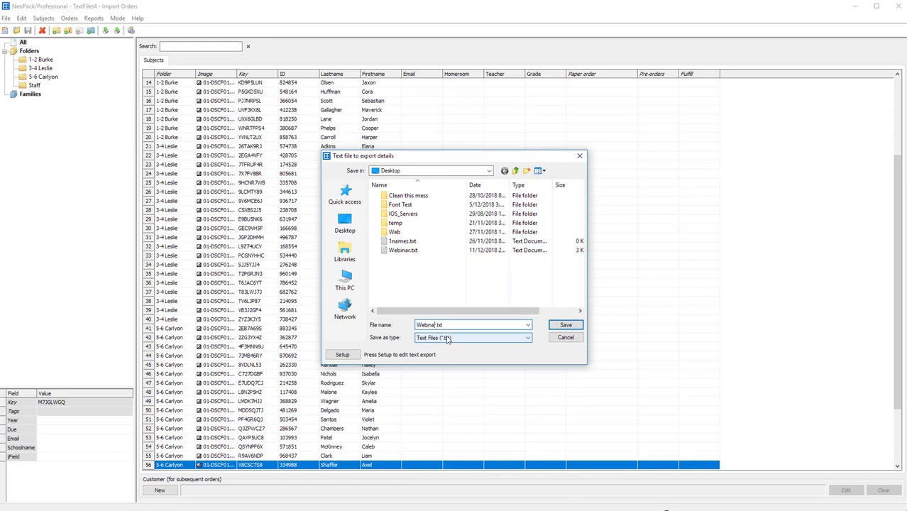
{"action": "type", "text": "2"}
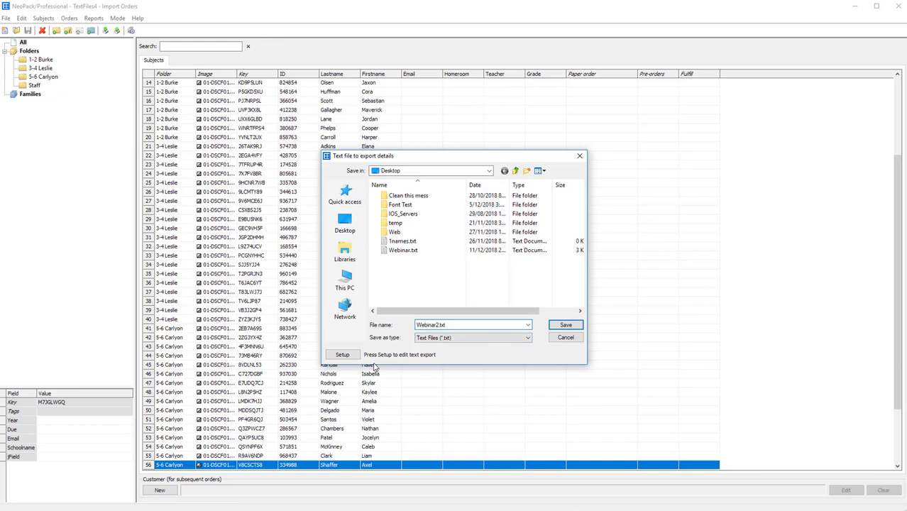
Open the text export setup and examine the choices for field 4, keeping [name].
{"action": "left_click", "coordinate": [344, 355]}
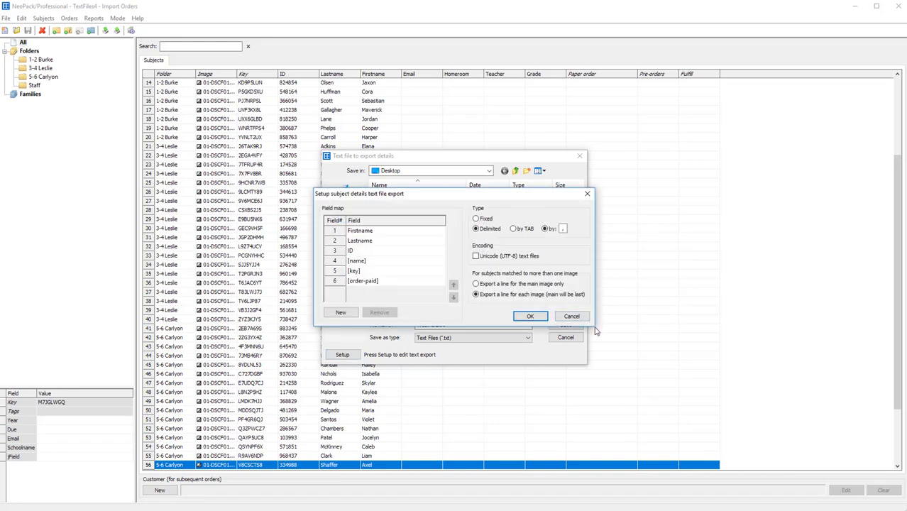
{"action": "left_click", "coordinate": [376, 265]}
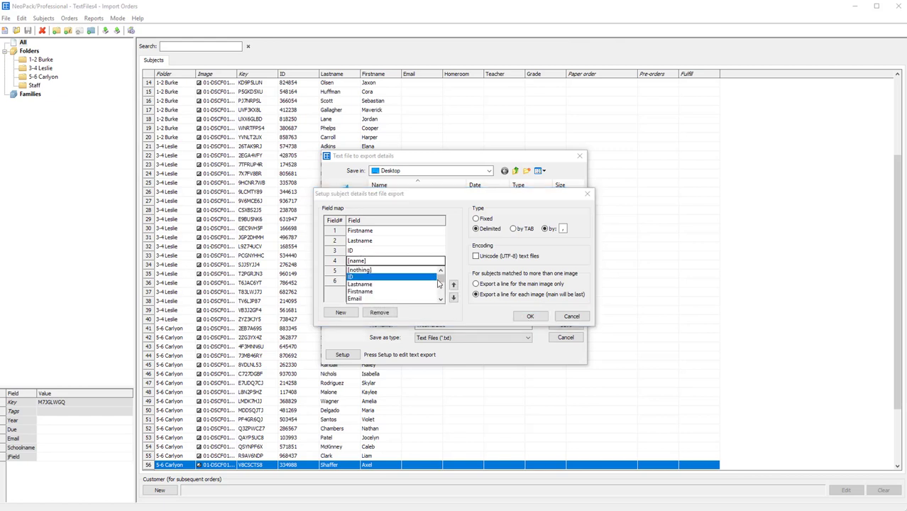
{"action": "mouse_move", "coordinate": [442, 278]}
{"action": "left_mouse_down"}
{"action": "mouse_move", "coordinate": [443, 291]}
{"action": "mouse_move", "coordinate": [441, 278]}
{"action": "left_mouse_up"}
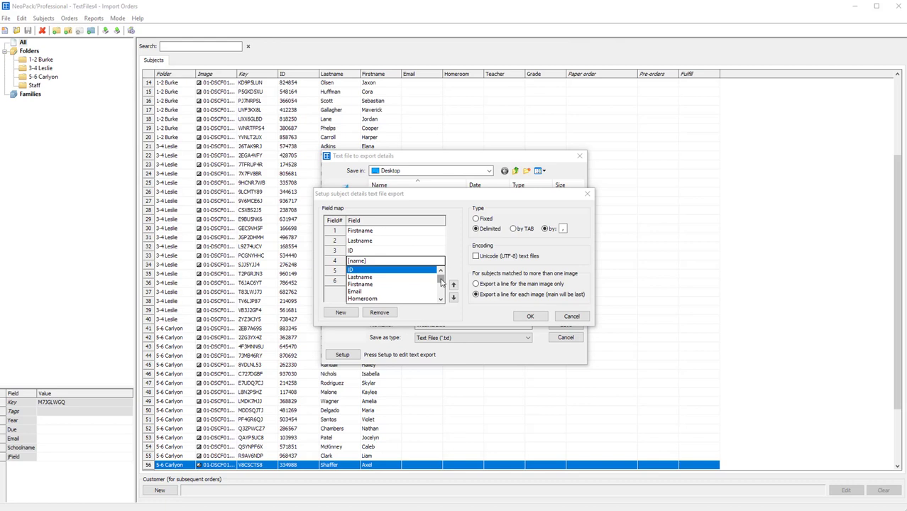
{"action": "left_click", "coordinate": [440, 299]}
{"action": "left_click", "coordinate": [441, 298]}
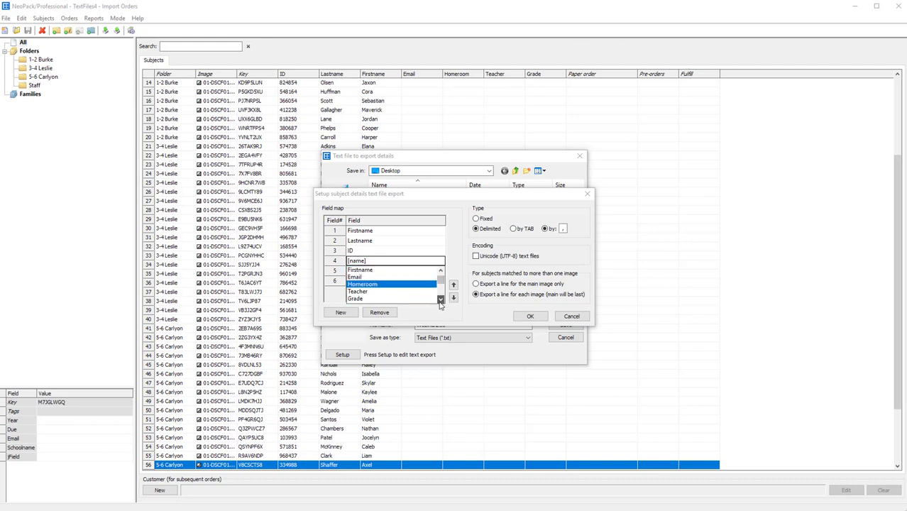
{"action": "left_click", "coordinate": [440, 299]}
{"action": "left_click", "coordinate": [440, 299]}
{"action": "left_click", "coordinate": [440, 298]}
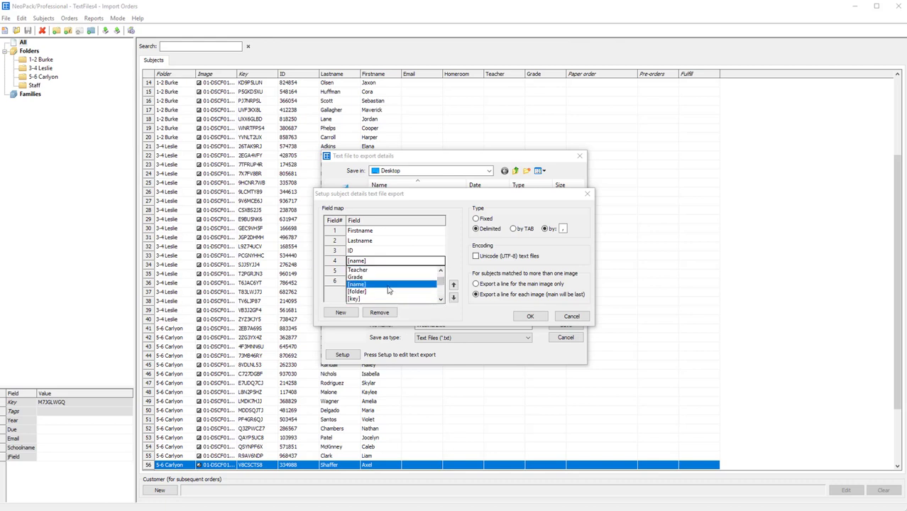
{"action": "left_click", "coordinate": [388, 287]}
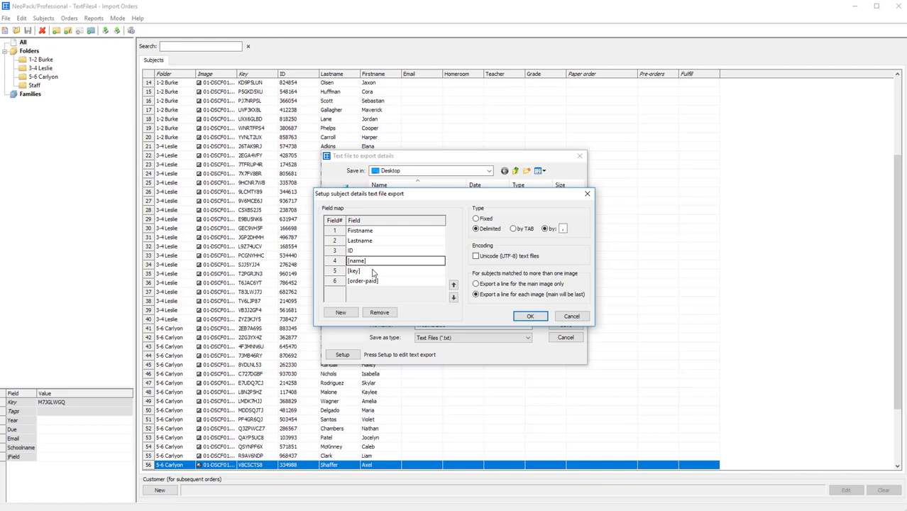
Examine the image, order and queue entries available for field 6 of the export field map.
{"action": "left_click", "coordinate": [376, 281]}
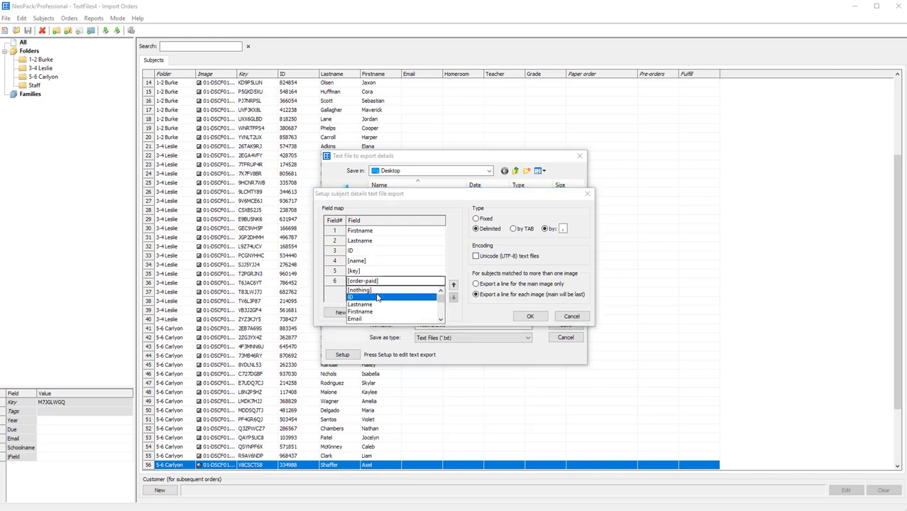
{"action": "left_click", "coordinate": [441, 320]}
{"action": "left_click", "coordinate": [441, 320]}
{"action": "left_click", "coordinate": [441, 320]}
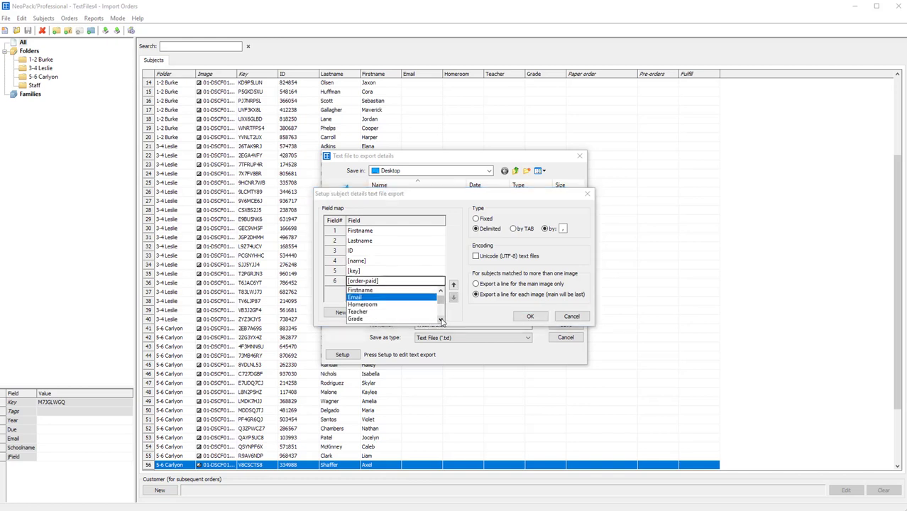
{"action": "left_click", "coordinate": [441, 320]}
{"action": "left_click", "coordinate": [441, 320]}
{"action": "left_click", "coordinate": [441, 320]}
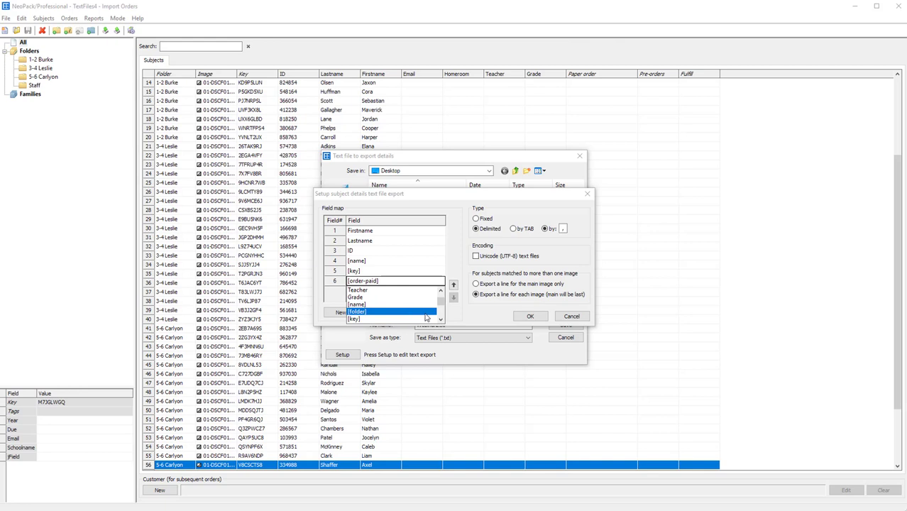
{"action": "left_click", "coordinate": [440, 319]}
{"action": "left_click", "coordinate": [440, 320]}
{"action": "left_click", "coordinate": [440, 319]}
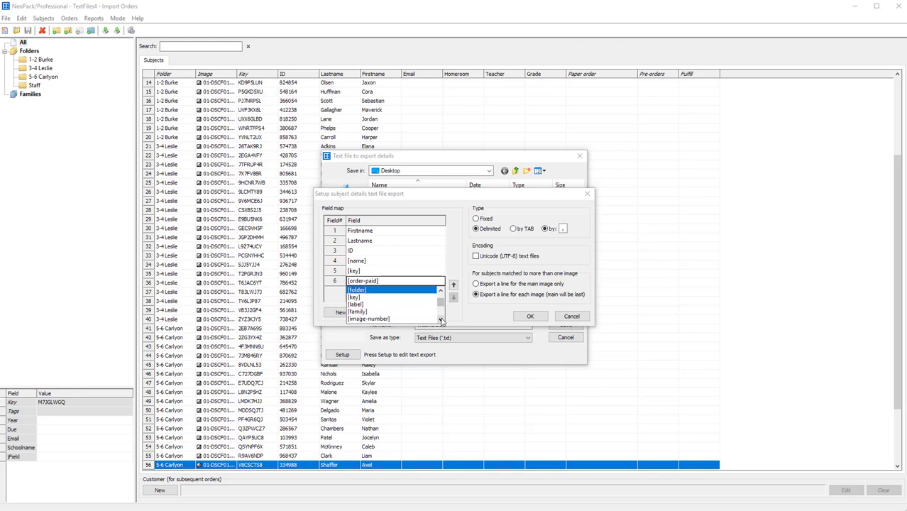
{"action": "left_click", "coordinate": [440, 319]}
{"action": "left_click", "coordinate": [440, 320]}
{"action": "left_click", "coordinate": [440, 320]}
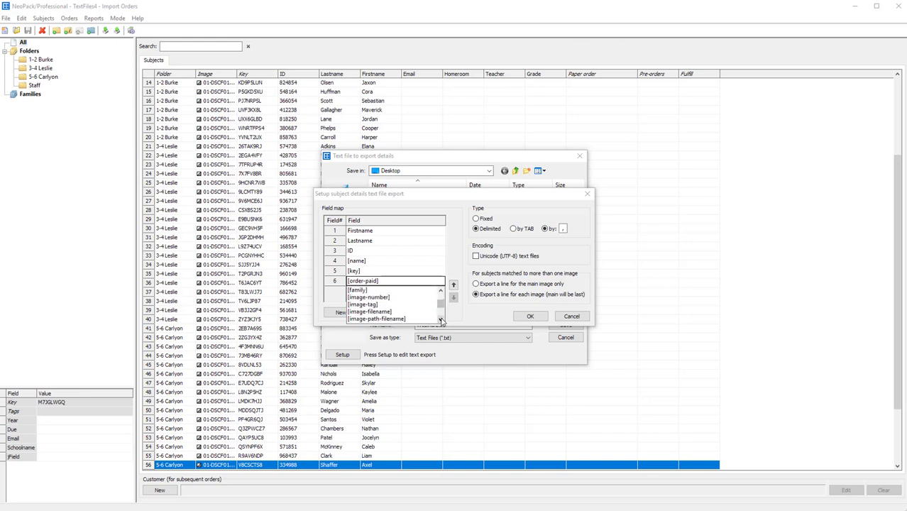
{"action": "left_click", "coordinate": [440, 320]}
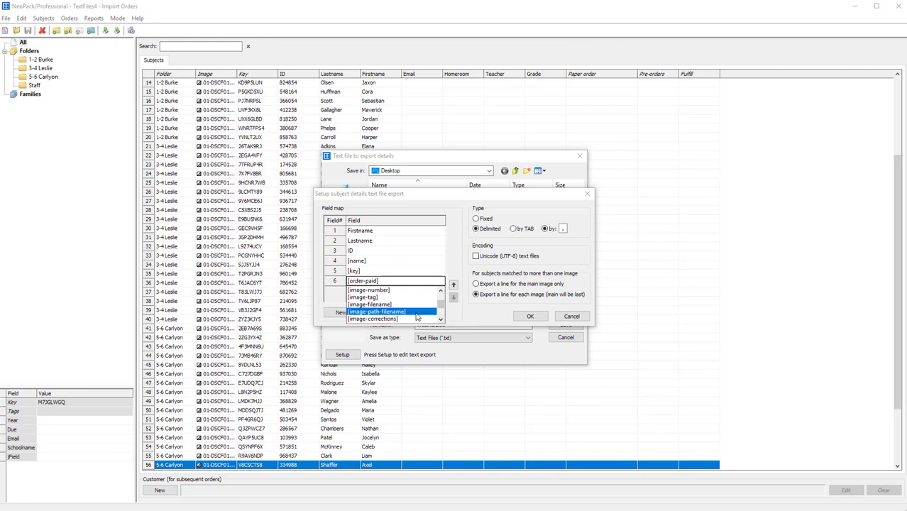
{"action": "left_click", "coordinate": [440, 319]}
{"action": "left_click", "coordinate": [440, 319]}
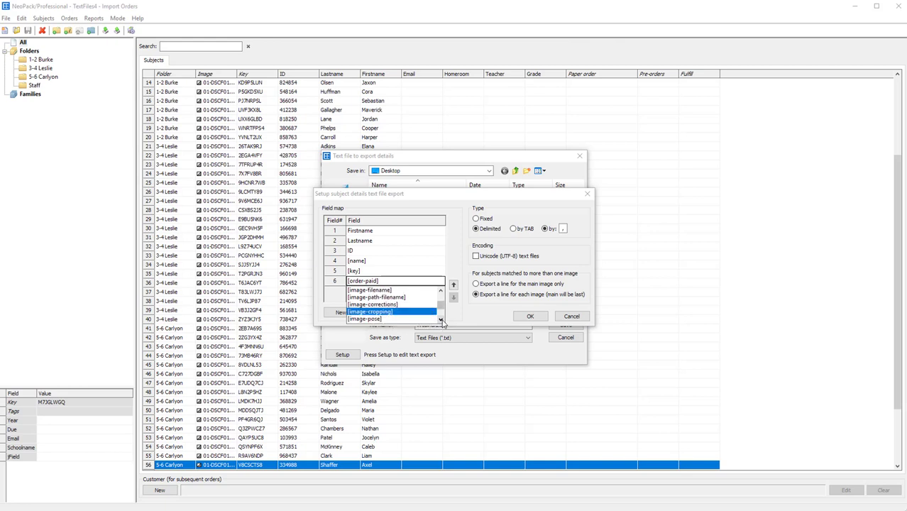
{"action": "left_click", "coordinate": [440, 320]}
{"action": "left_click", "coordinate": [440, 320]}
{"action": "left_click", "coordinate": [440, 320]}
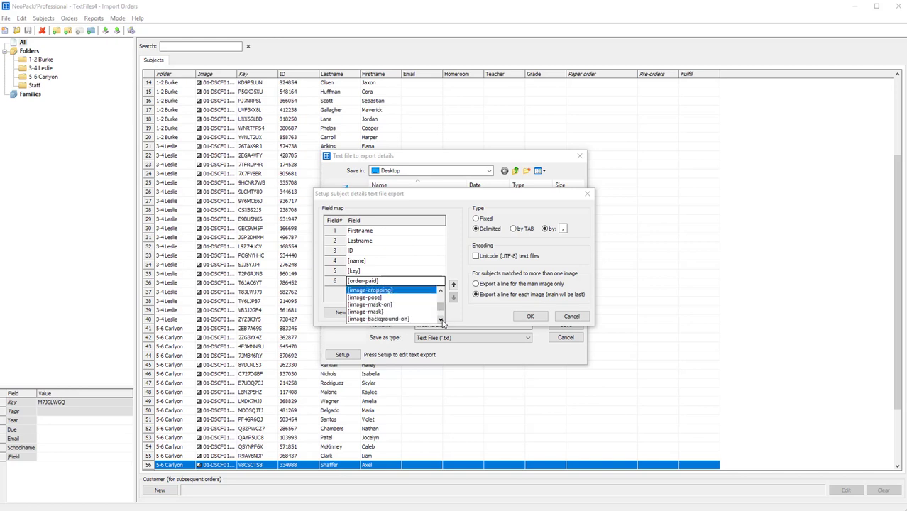
{"action": "left_click", "coordinate": [440, 320]}
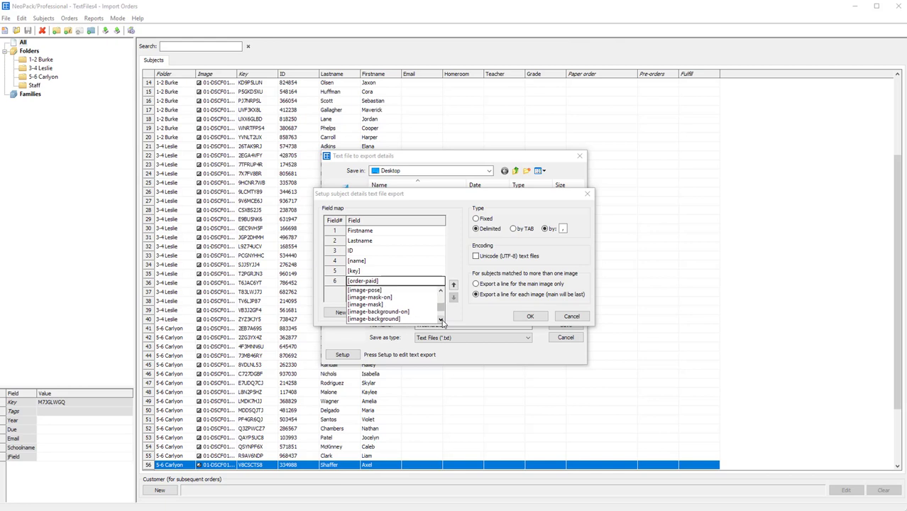
{"action": "left_click", "coordinate": [440, 320]}
{"action": "left_click", "coordinate": [440, 320]}
{"action": "left_click", "coordinate": [440, 320]}
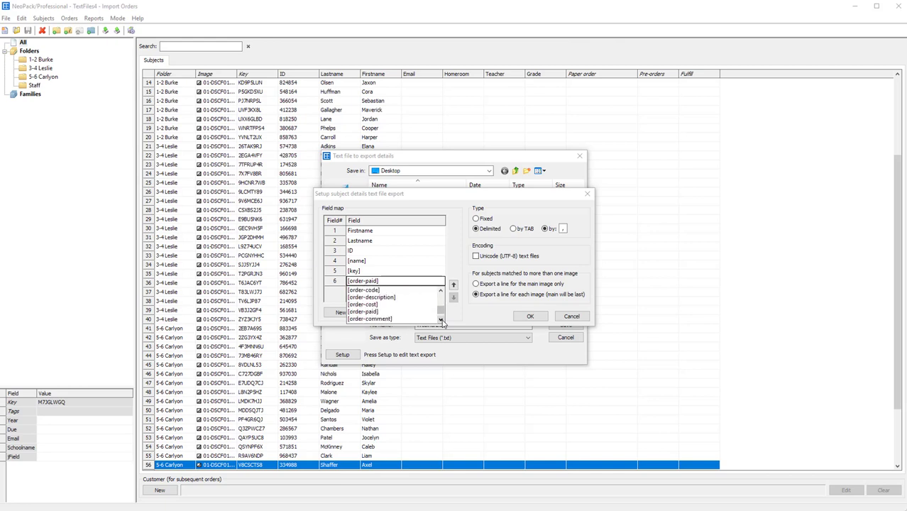
{"action": "left_click", "coordinate": [440, 320]}
{"action": "left_click", "coordinate": [440, 320]}
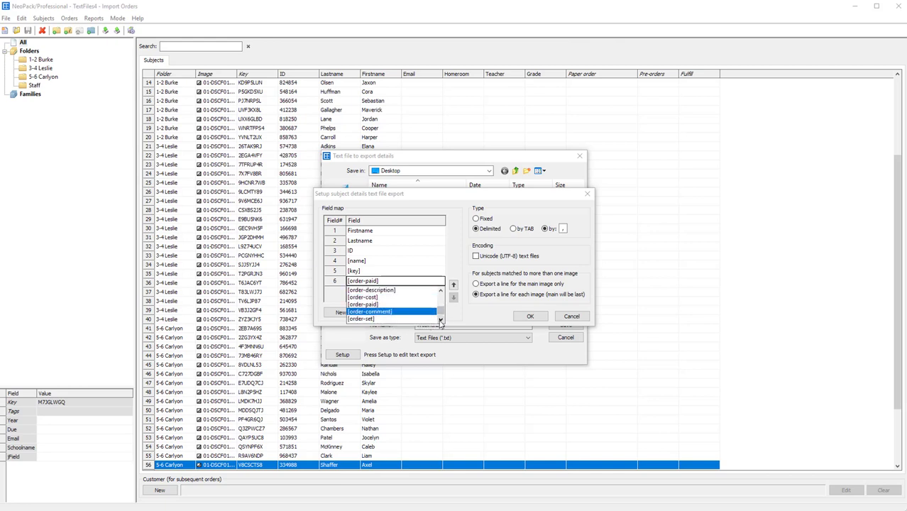
{"action": "left_click", "coordinate": [440, 320]}
{"action": "left_click", "coordinate": [440, 320]}
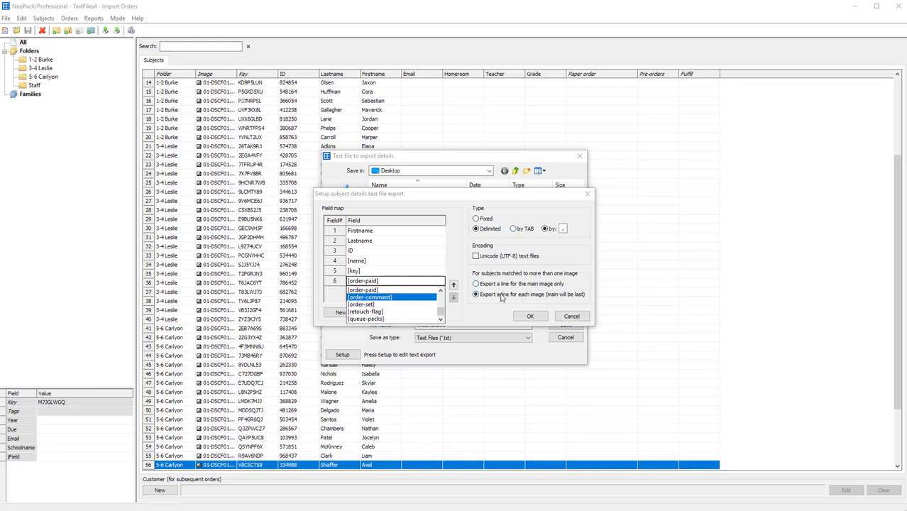
Choose to export a line for the main image only, discarding the setup and closing the export without saving.
{"action": "left_click", "coordinate": [544, 287]}
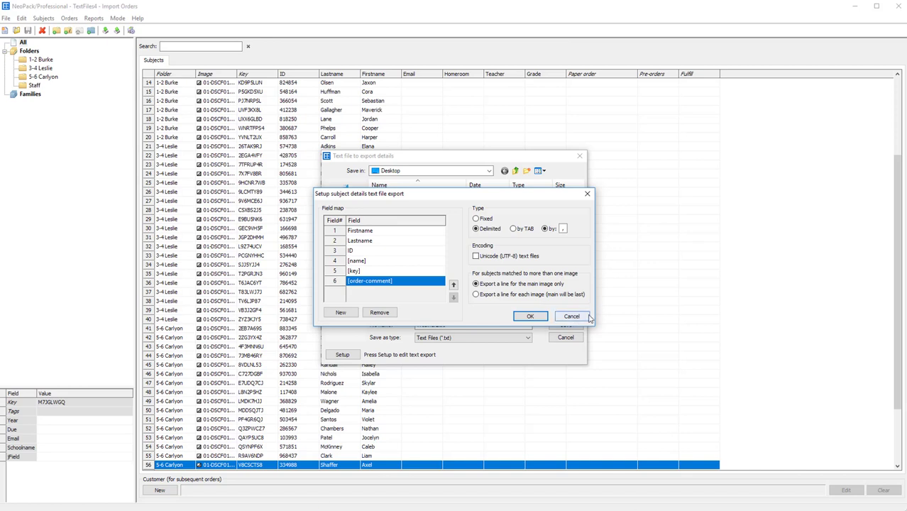
{"action": "left_click", "coordinate": [571, 317]}
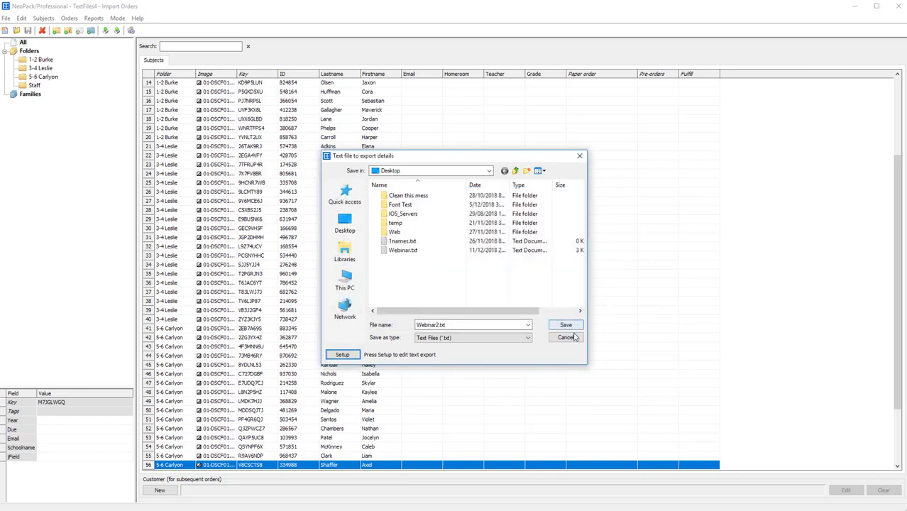
{"action": "left_click", "coordinate": [566, 338]}
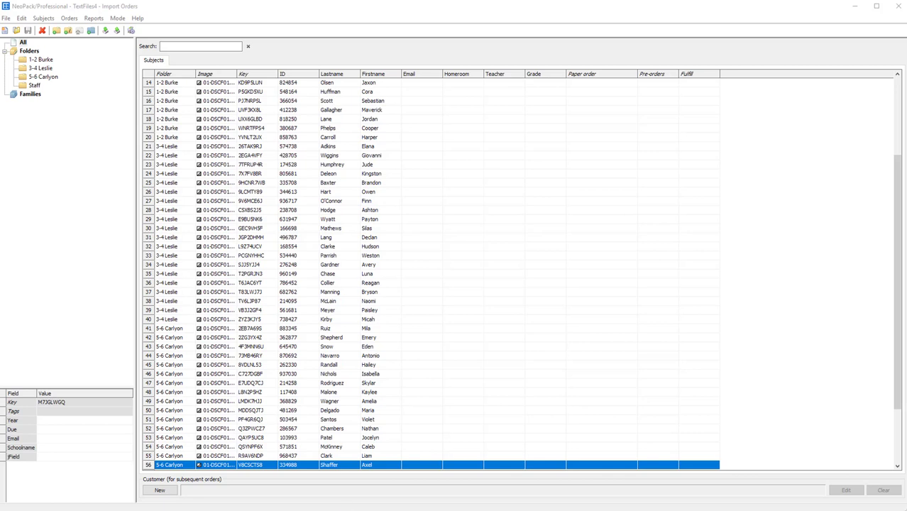
Add a subject detail field named DOB and set its type to date.
{"action": "left_click", "coordinate": [22, 19]}
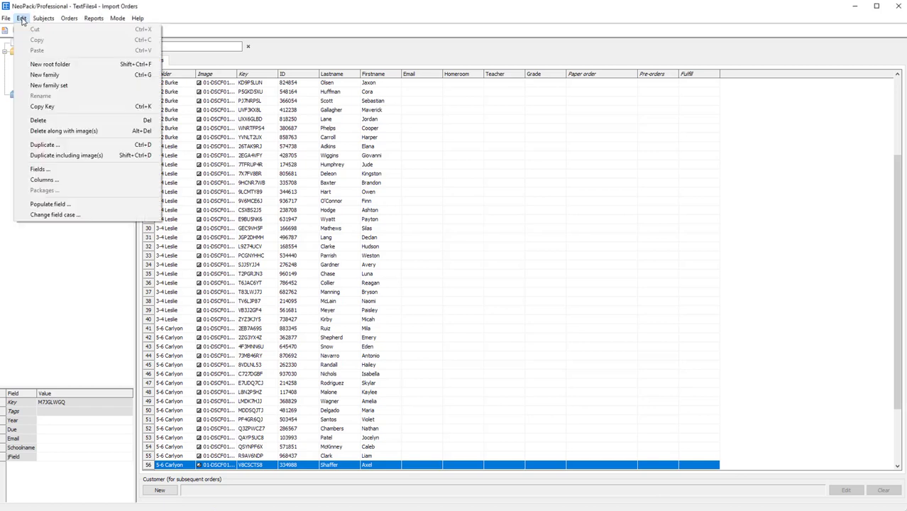
{"action": "left_click", "coordinate": [44, 169]}
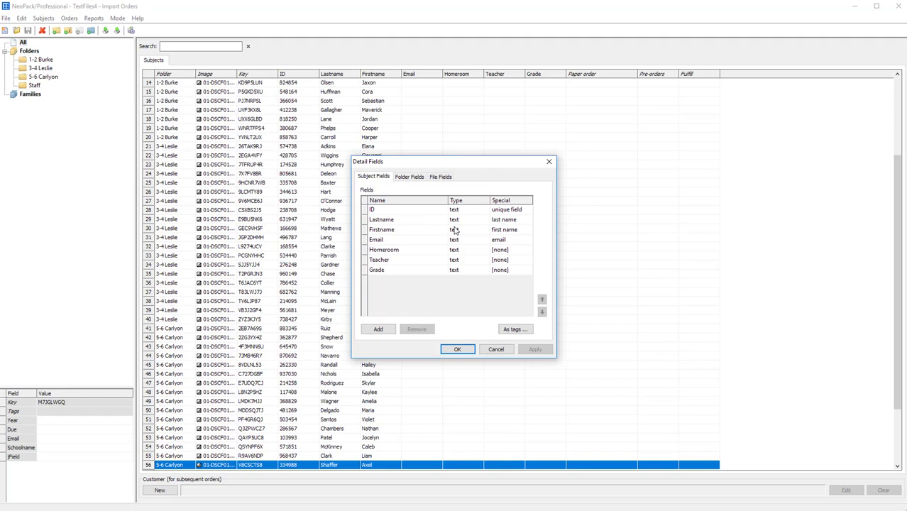
{"action": "left_click", "coordinate": [375, 331]}
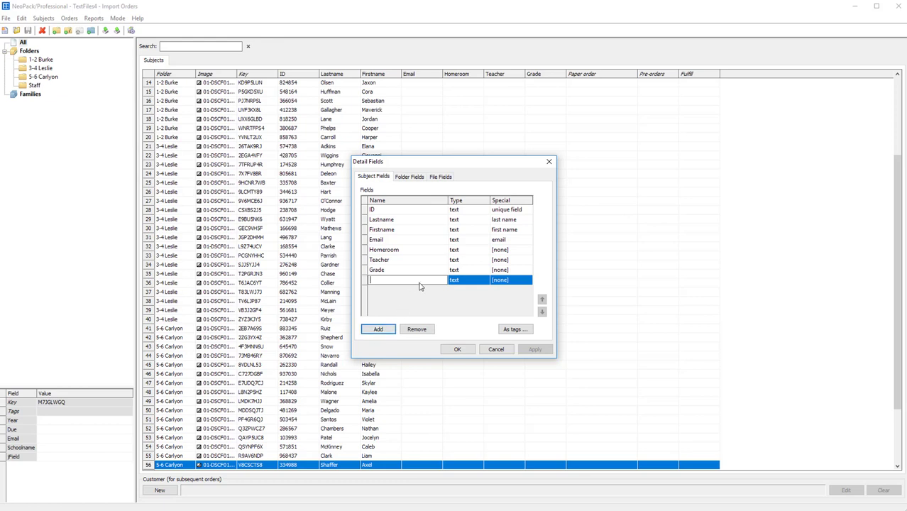
{"action": "type", "text": "DOB"}
{"action": "left_click", "coordinate": [477, 281]}
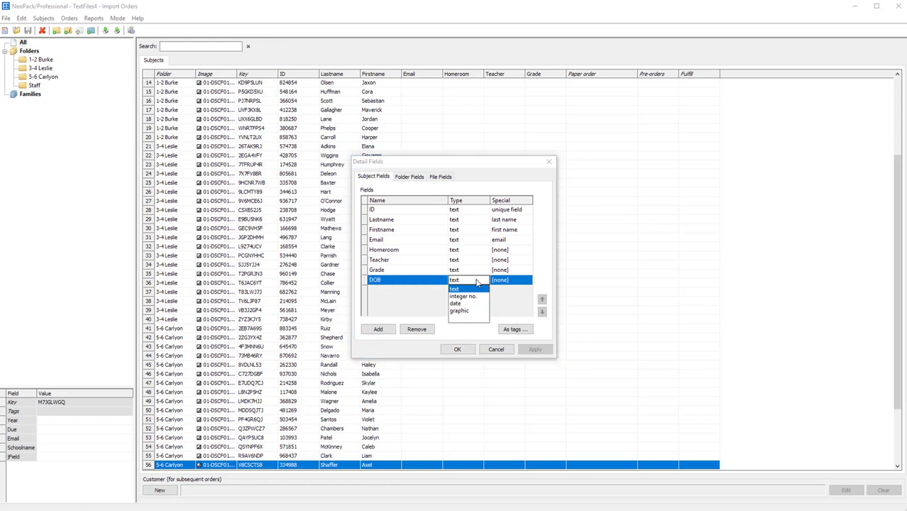
{"action": "left_click", "coordinate": [455, 304]}
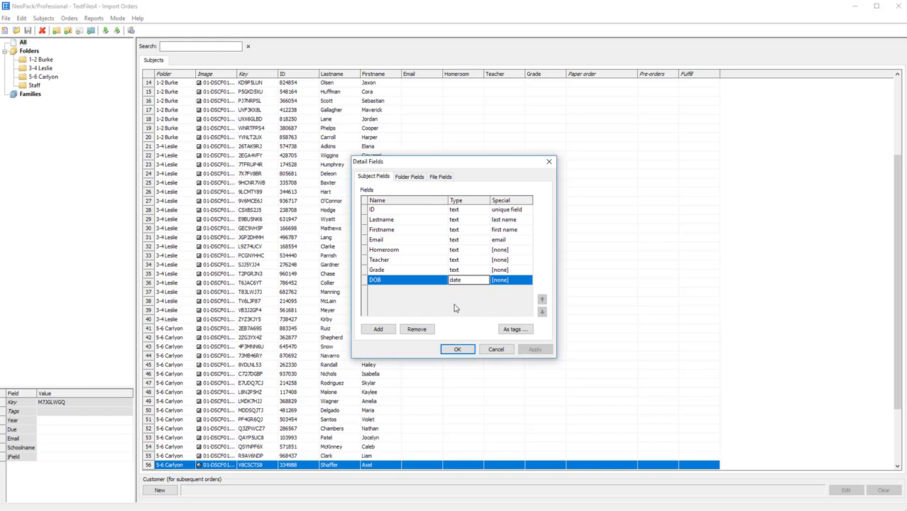
Assign the birthdate special role to the DOB subject field.
{"action": "left_click", "coordinate": [506, 281]}
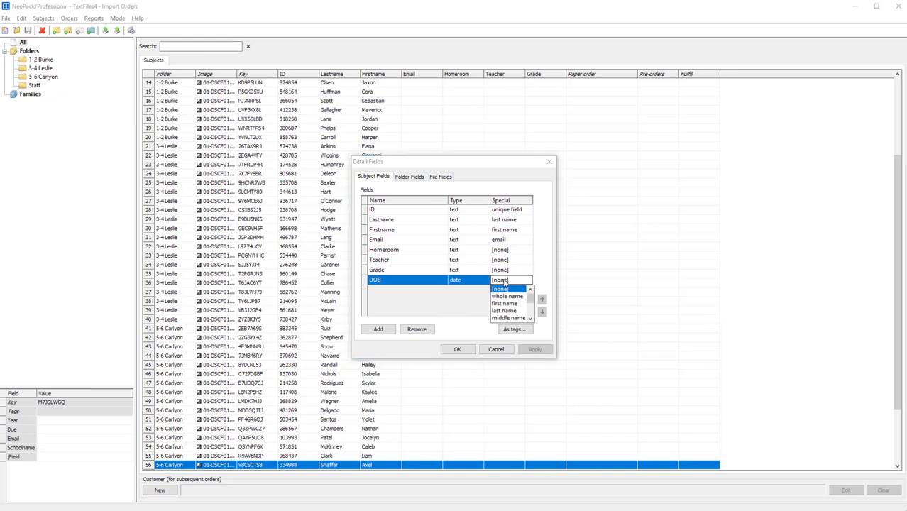
{"action": "left_click", "coordinate": [522, 318]}
{"action": "left_click", "coordinate": [516, 284]}
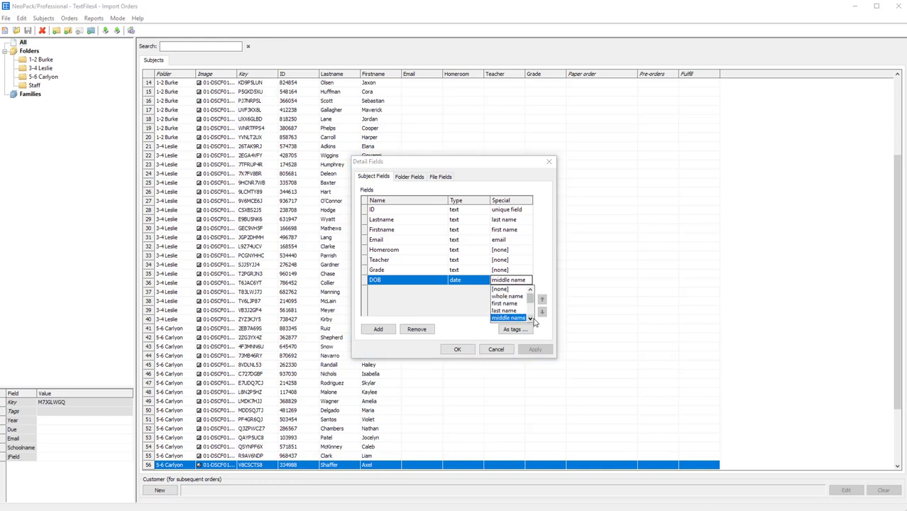
{"action": "left_click", "coordinate": [530, 318]}
{"action": "left_click", "coordinate": [530, 318]}
{"action": "left_click", "coordinate": [515, 311]}
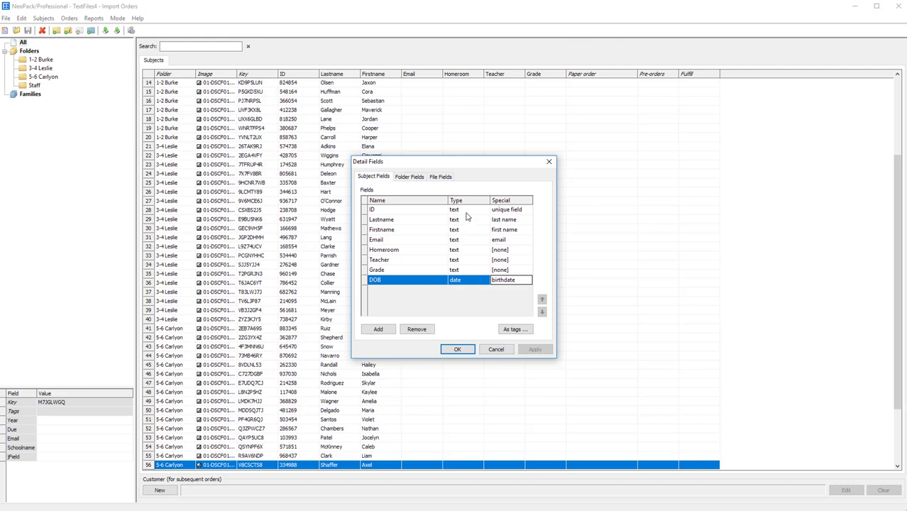
Change the DOB subject field's type to text.
{"action": "left_click", "coordinate": [460, 250]}
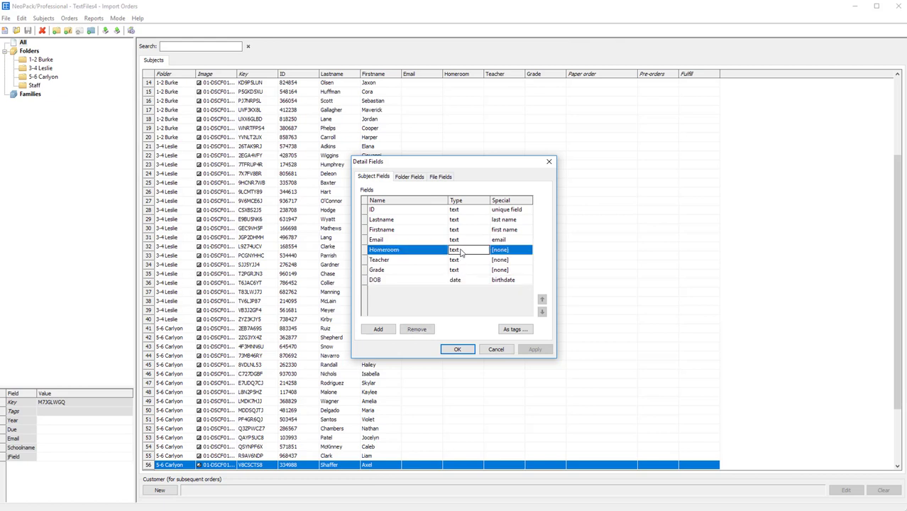
{"action": "double_click", "coordinate": [460, 281]}
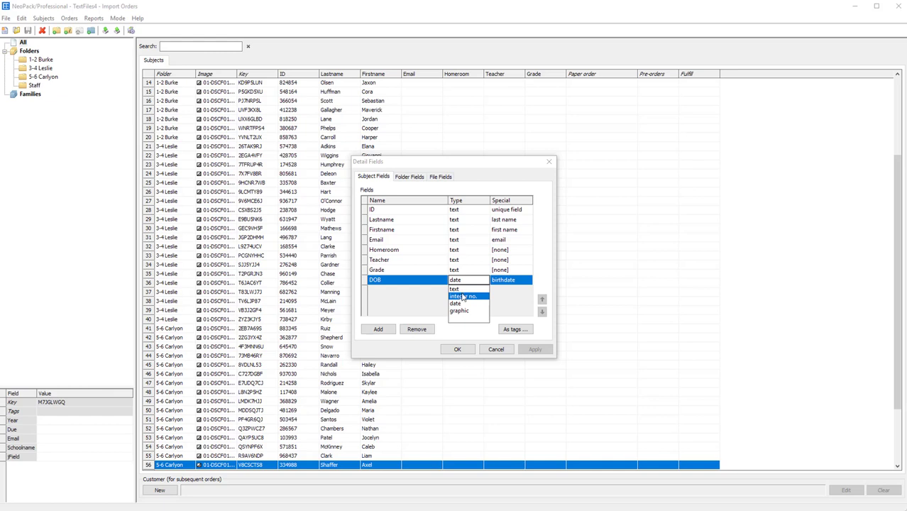
{"action": "left_click", "coordinate": [460, 289]}
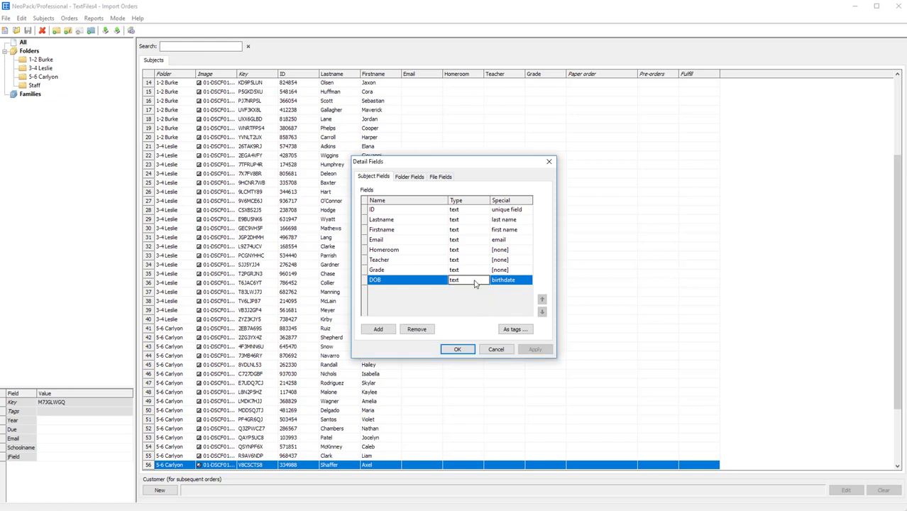
Try the graphic type for the DOB subject field and return it to text.
{"action": "left_click", "coordinate": [476, 280]}
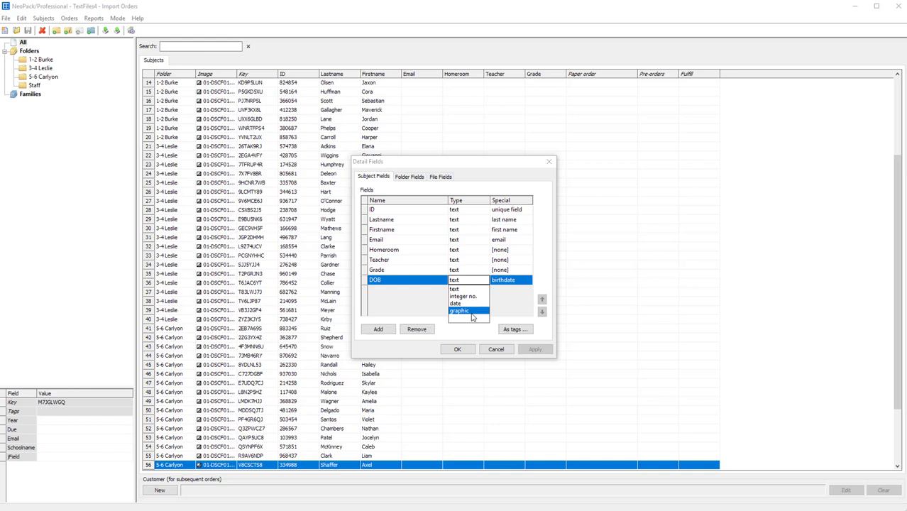
{"action": "left_click", "coordinate": [415, 312]}
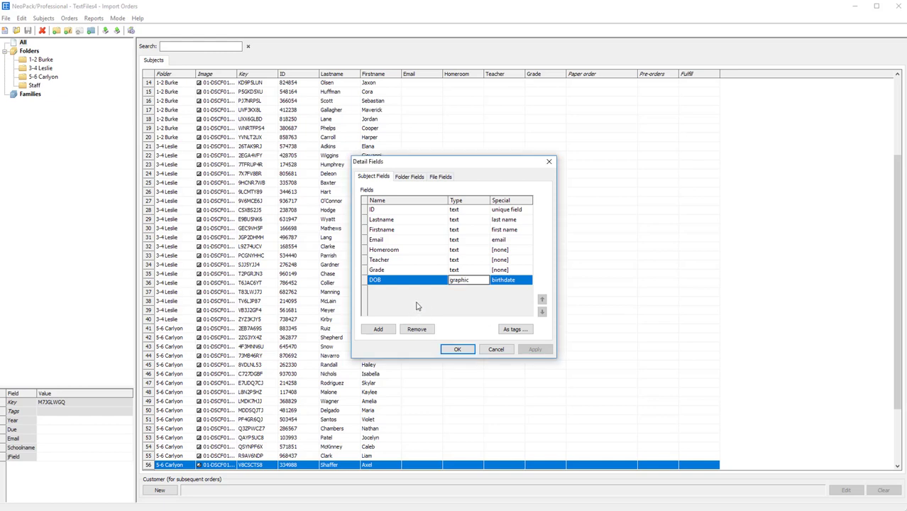
{"action": "left_click", "coordinate": [484, 283]}
{"action": "left_click", "coordinate": [472, 288]}
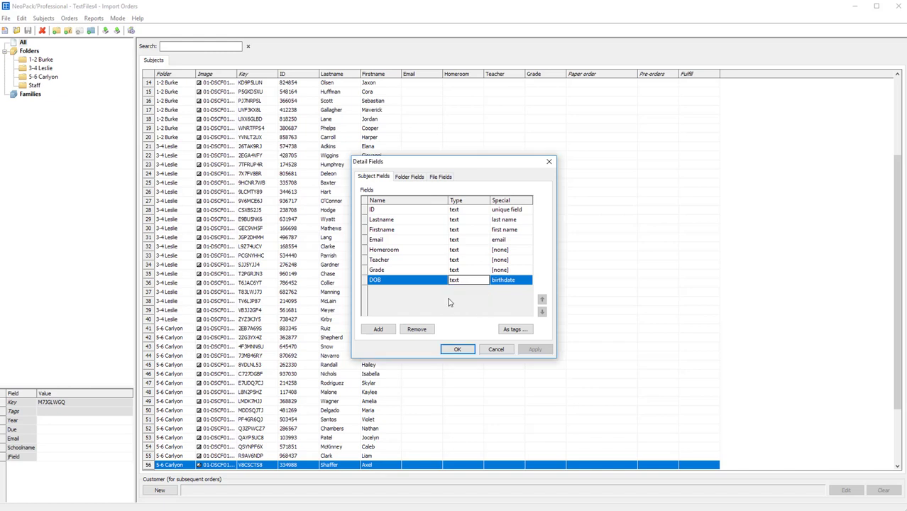